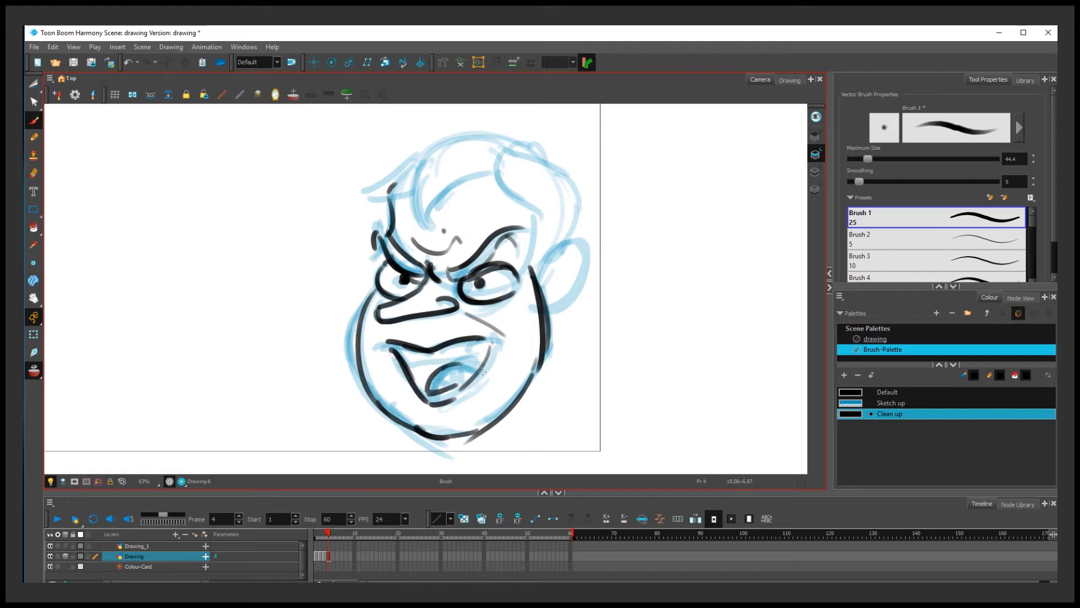
# Step: Ink the teeth's lower edge inside the open mouth and fill the mouth cavity below it with black
pyautogui.moveTo(397, 346); pyautogui.dragTo(485, 349)
pyautogui.hotkey('ctrl', 'z')
pyautogui.moveTo(402, 348)
pyautogui.mouseDown()
pyautogui.moveTo(442, 362)
pyautogui.moveTo(485, 348)
pyautogui.mouseUp()
pyautogui.moveTo(411, 379); pyautogui.dragTo(394, 348)
pyautogui.moveTo(467, 362)
pyautogui.mouseDown()
pyautogui.moveTo(434, 399)
pyautogui.moveTo(395, 349)
pyautogui.mouseUp()
pyautogui.moveTo(480, 359)
pyautogui.mouseDown()
pyautogui.moveTo(437, 386)
pyautogui.moveTo(481, 354)
pyautogui.moveTo(467, 372)
pyautogui.mouseUp()
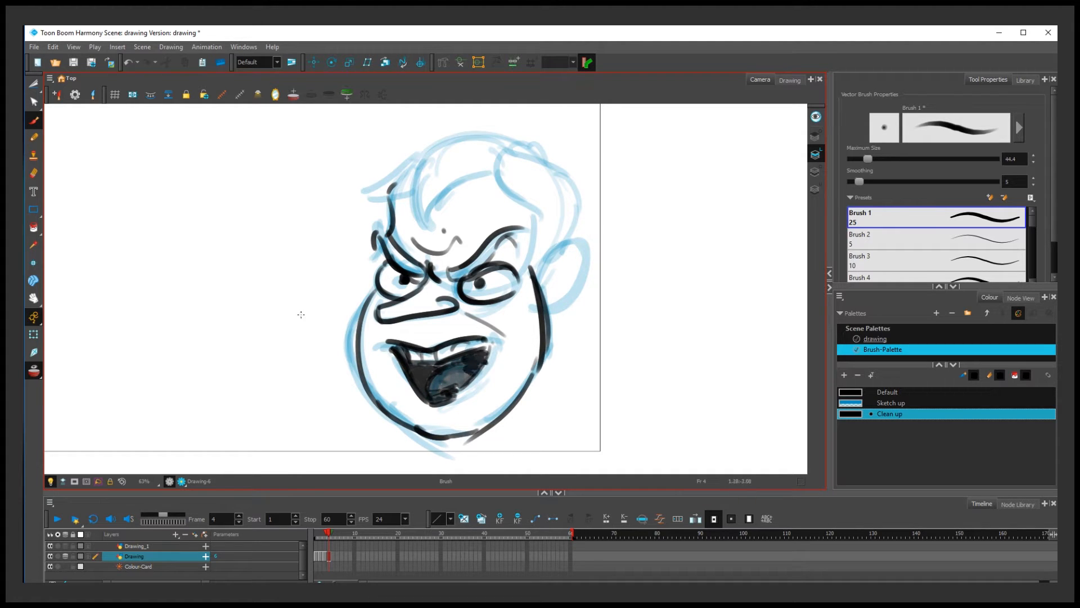
# Step: Ink the fringe, hair contours, side of the head and ear over the blue face sketch with the Brush tool
pyautogui.hotkey('alt', 'e')
pyautogui.hotkey('alt', 'b')
pyautogui.moveTo(364, 196); pyautogui.dragTo(416, 154)
pyautogui.moveTo(422, 166); pyautogui.dragTo(436, 229)
pyautogui.moveTo(431, 221); pyautogui.dragTo(503, 168)
pyautogui.moveTo(422, 166)
pyautogui.mouseDown()
pyautogui.moveTo(507, 131)
pyautogui.moveTo(539, 216)
pyautogui.mouseUp()
pyautogui.moveTo(533, 228); pyautogui.dragTo(526, 277)
pyautogui.moveTo(517, 149)
pyautogui.mouseDown()
pyautogui.moveTo(567, 230)
pyautogui.moveTo(555, 308)
pyautogui.mouseUp()
pyautogui.moveTo(574, 254); pyautogui.dragTo(549, 294)
pyautogui.moveTo(424, 144); pyautogui.dragTo(381, 194)
pyautogui.moveTo(551, 209); pyautogui.dragTo(527, 280)
pyautogui.moveTo(469, 128)
pyautogui.mouseDown()
pyautogui.moveTo(474, 237)
pyautogui.moveTo(585, 216)
pyautogui.moveTo(586, 278)
pyautogui.mouseUp()
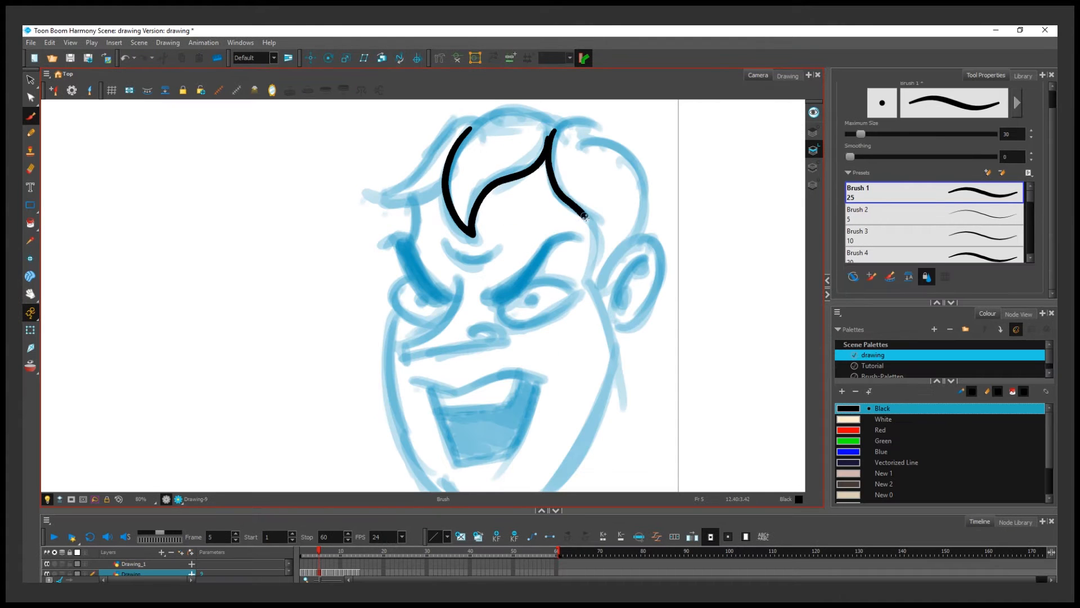
# Step: Ink the remaining hair contours and the upper edge of the eyebrow nearest the fringe tip in solid black
pyautogui.moveTo(553, 135)
pyautogui.mouseDown()
pyautogui.moveTo(595, 127)
pyautogui.moveTo(627, 243)
pyautogui.mouseUp()
pyautogui.moveTo(465, 134)
pyautogui.mouseDown()
pyautogui.moveTo(551, 134)
pyautogui.moveTo(394, 202)
pyautogui.moveTo(441, 183)
pyautogui.mouseUp()
pyautogui.moveTo(412, 203)
pyautogui.mouseDown()
pyautogui.moveTo(405, 239)
pyautogui.moveTo(457, 292)
pyautogui.mouseUp()
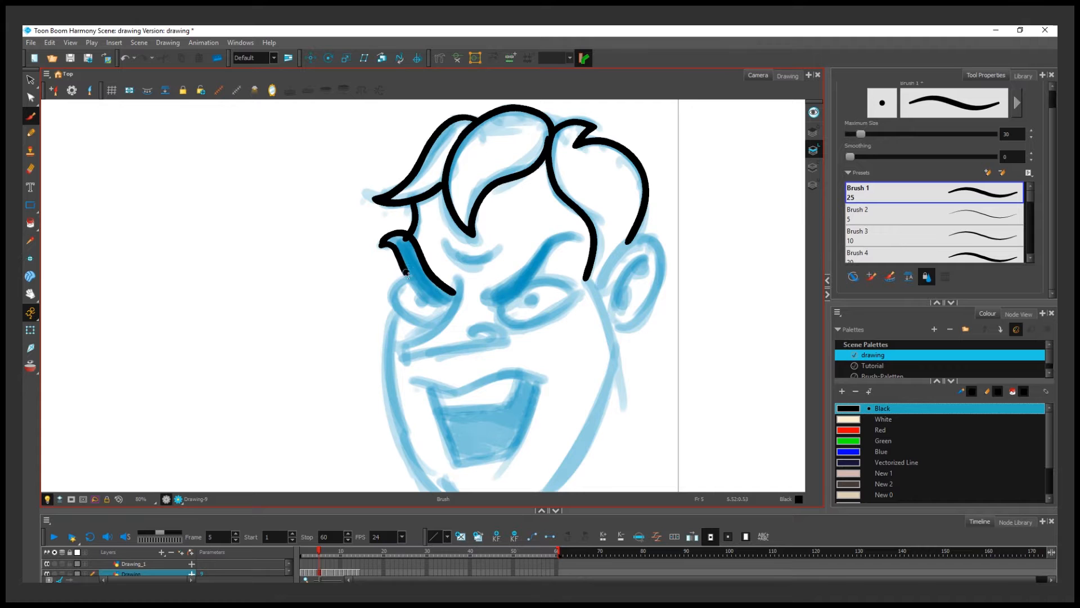
# Step: Ink the nose, forehead crease, second eyebrow, both eyes and their pupils over the blue sketch
pyautogui.moveTo(387, 247)
pyautogui.mouseDown()
pyautogui.moveTo(442, 318)
pyautogui.moveTo(401, 347)
pyautogui.mouseUp()
pyautogui.moveTo(401, 347); pyautogui.dragTo(472, 331)
pyautogui.moveTo(442, 243); pyautogui.dragTo(495, 251)
pyautogui.moveTo(481, 292); pyautogui.dragTo(582, 237)
pyautogui.moveTo(499, 312)
pyautogui.mouseDown()
pyautogui.moveTo(549, 320)
pyautogui.moveTo(538, 282)
pyautogui.mouseUp()
pyautogui.moveTo(528, 299); pyautogui.dragTo(533, 301)
pyautogui.click(419, 301)
pyautogui.moveTo(413, 275); pyautogui.dragTo(433, 326)
pyautogui.hotkey('ctrl', 'z')
# Step: Ink the face outline, the ear with its inner details and the mouth over the blue sketch
pyautogui.moveTo(600, 285)
pyautogui.mouseDown()
pyautogui.moveTo(623, 327)
pyautogui.moveTo(540, 490)
pyautogui.mouseUp()
pyautogui.hotkey('ctrl', 'z')
pyautogui.moveTo(586, 280); pyautogui.dragTo(617, 356)
pyautogui.moveTo(598, 288)
pyautogui.mouseDown()
pyautogui.moveTo(630, 241)
pyautogui.moveTo(616, 335)
pyautogui.mouseUp()
pyautogui.moveTo(646, 269)
pyautogui.mouseDown()
pyautogui.moveTo(643, 260)
pyautogui.moveTo(620, 304)
pyautogui.mouseUp()
pyautogui.hotkey('ctrl', 'z')
pyautogui.moveTo(625, 290); pyautogui.dragTo(620, 306)
pyautogui.moveTo(400, 285); pyautogui.dragTo(401, 247)
pyautogui.moveTo(395, 275)
pyautogui.mouseDown()
pyautogui.moveTo(443, 445)
pyautogui.moveTo(529, 459)
pyautogui.moveTo(613, 304)
pyautogui.mouseUp()
pyautogui.moveTo(411, 341)
pyautogui.mouseDown()
pyautogui.moveTo(541, 341)
pyautogui.moveTo(494, 418)
pyautogui.moveTo(539, 344)
pyautogui.mouseUp()
pyautogui.hotkey('ctrl', 'z')
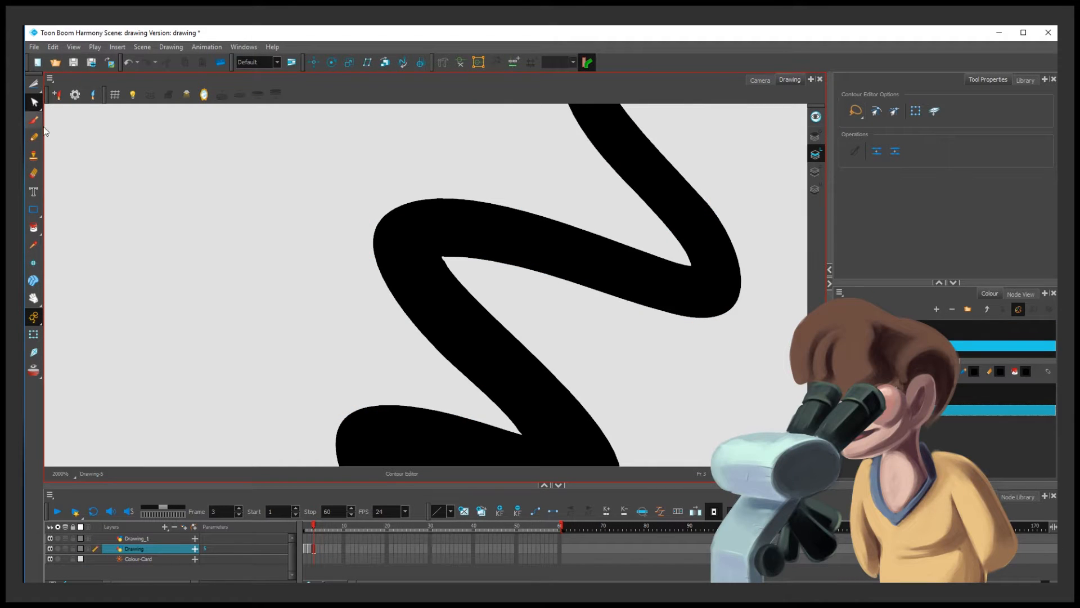
# Step: Examine the contour points of the thick black zigzag stroke with the Contour Editor
pyautogui.click(473, 223)
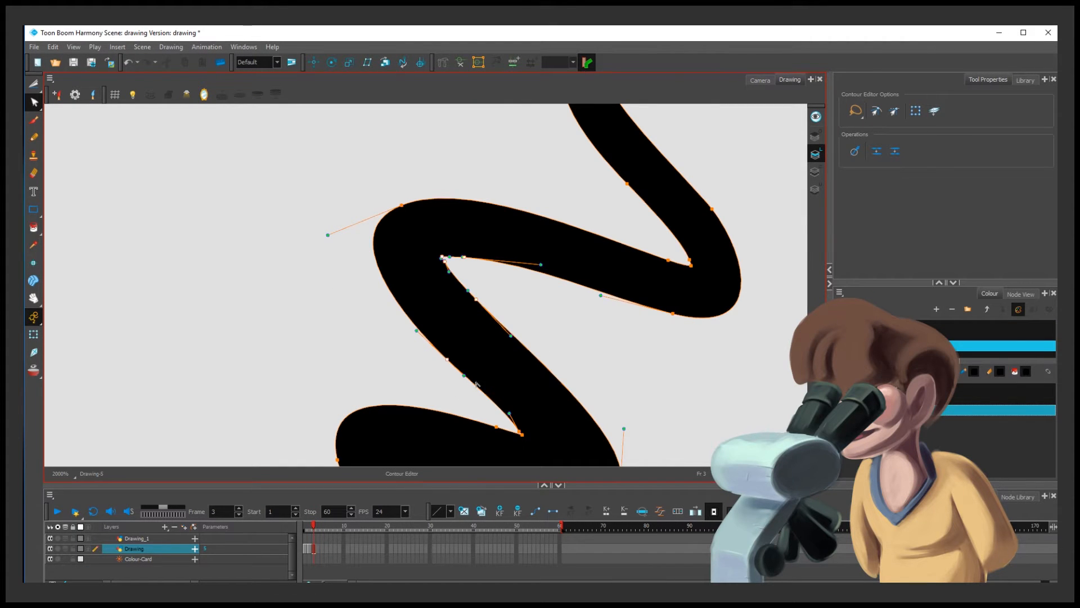
pyautogui.scroll(2, 495, 429)
pyautogui.scroll(-5, 496, 428)
pyautogui.scroll(5, 459, 392)
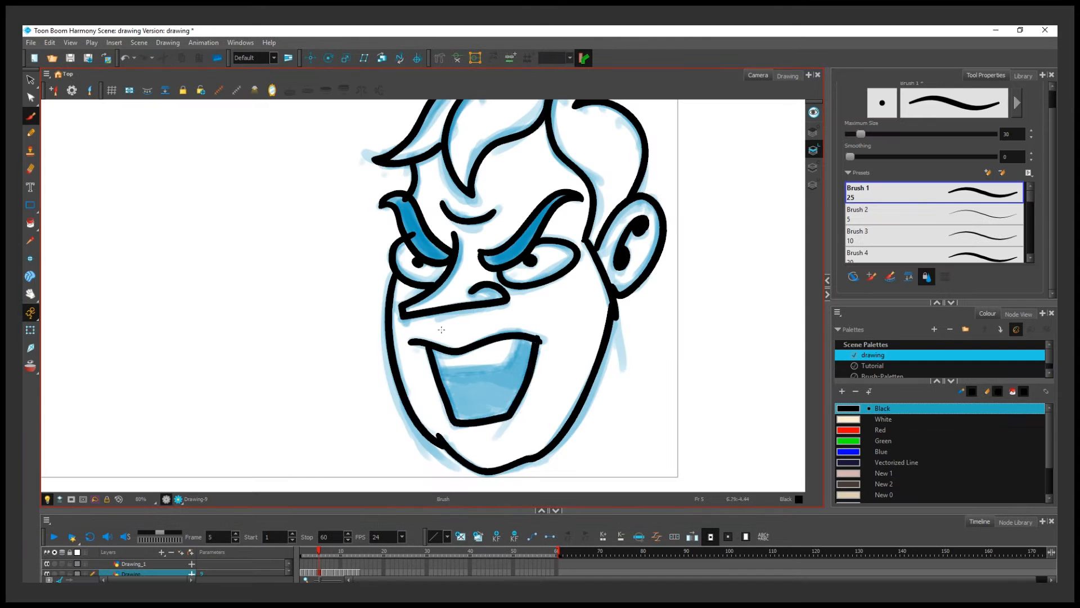
# Step: Ink the side of the mouth and the lower edge of the upper teeth, undoing the unwanted stroke
pyautogui.moveTo(457, 423); pyautogui.dragTo(534, 343)
pyautogui.moveTo(440, 369)
pyautogui.mouseDown()
pyautogui.moveTo(509, 360)
pyautogui.moveTo(514, 339)
pyautogui.mouseUp()
pyautogui.hotkey('ctrl', 'z')
# Step: Draw three roughly parallel diagonal strokes of decreasing length and pressure on the empty drawing with the Brush tool
pyautogui.moveTo(30, 80); pyautogui.dragTo(50, 92)
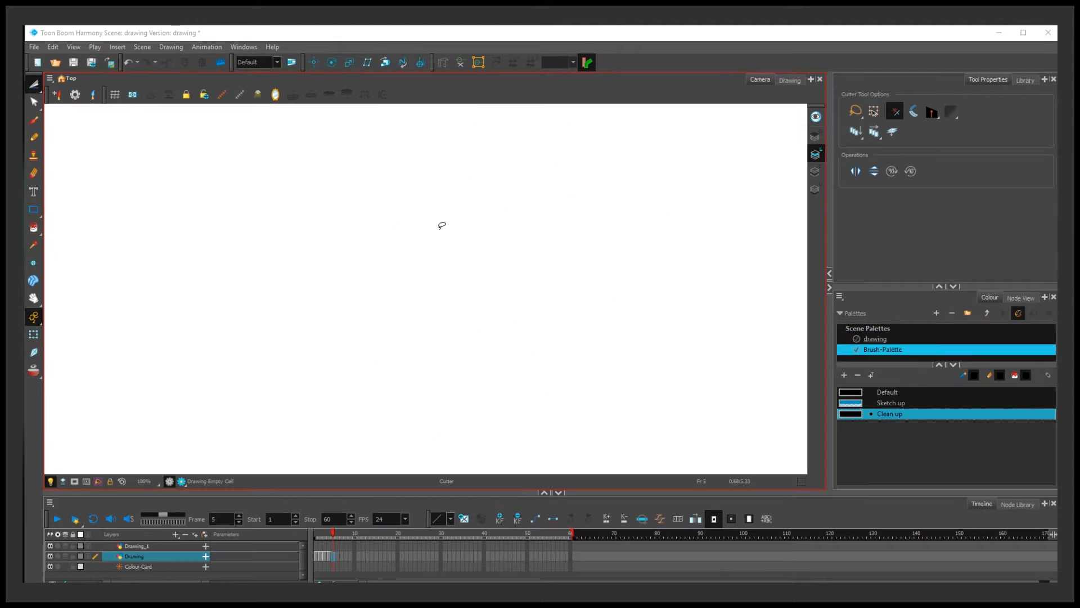
pyautogui.hotkey('alt', 'b')
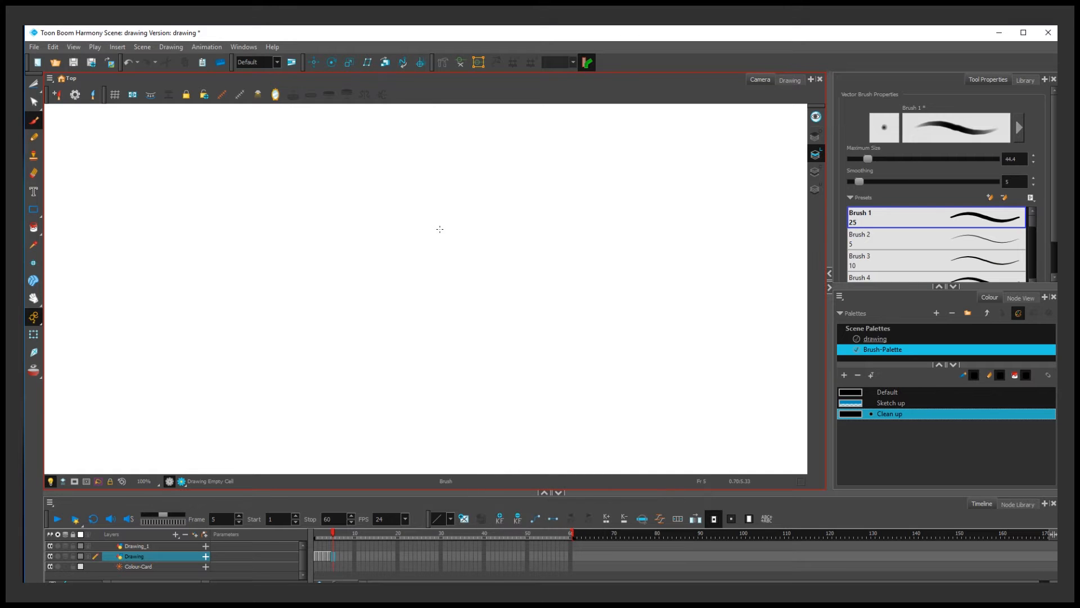
pyautogui.moveTo(362, 169); pyautogui.dragTo(592, 319)
pyautogui.moveTo(350, 208); pyautogui.dragTo(533, 322)
pyautogui.moveTo(354, 237); pyautogui.dragTo(419, 271)
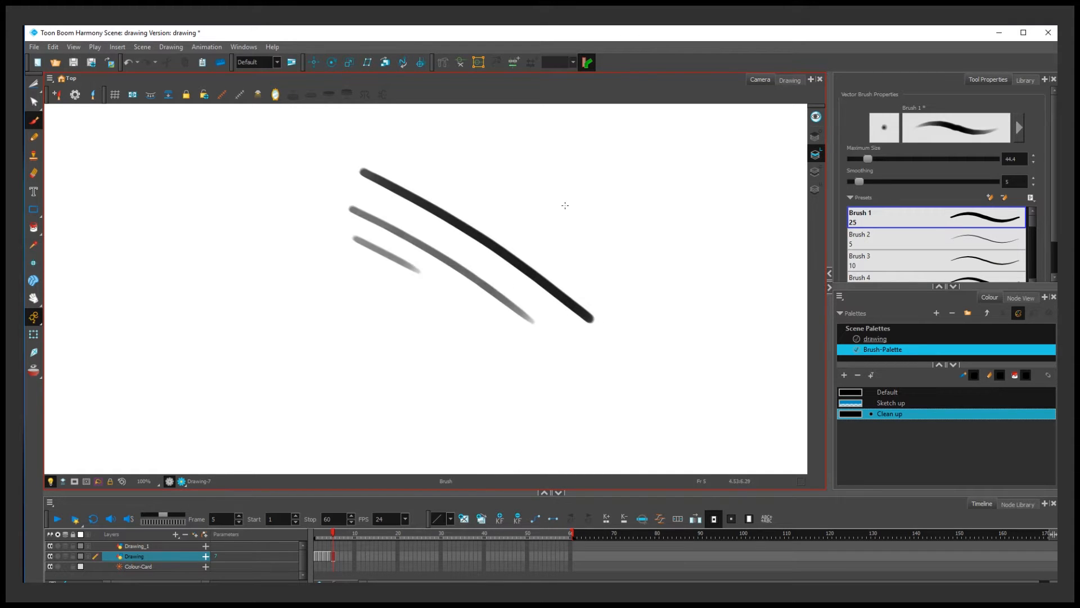
# Step: Set the brush's maximum size to 47.8 and erase part of the lower stroke of the circle doodle
pyautogui.moveTo(565, 205)
pyautogui.mouseDown()
pyautogui.moveTo(577, 201)
pyautogui.moveTo(566, 206)
pyautogui.mouseUp()
pyautogui.moveTo(573, 203); pyautogui.dragTo(572, 204)
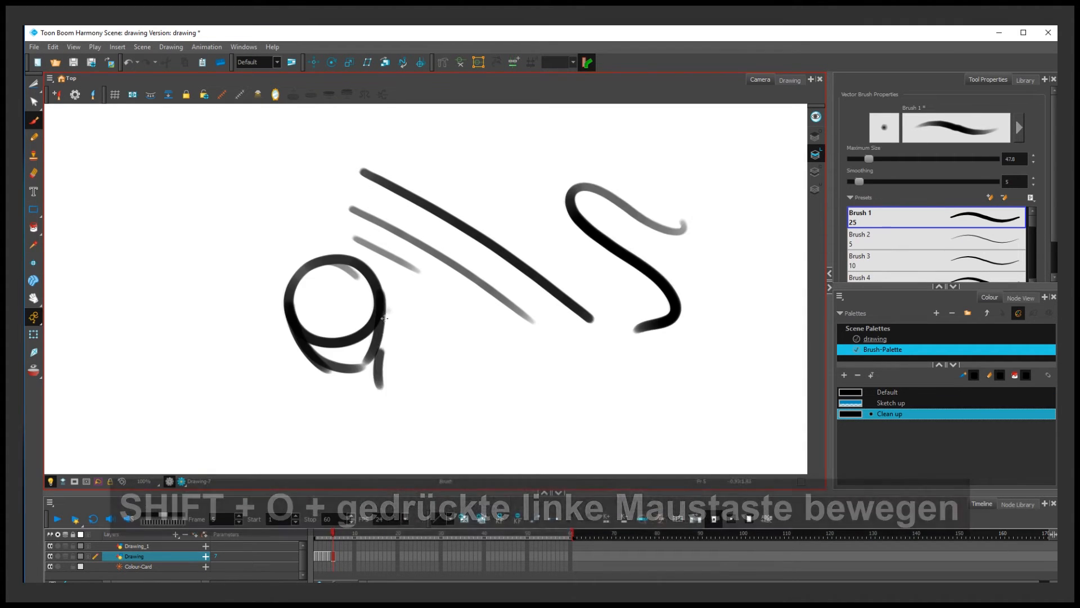
pyautogui.press('e')
pyautogui.moveTo(331, 368)
pyautogui.mouseDown()
pyautogui.moveTo(336, 391)
pyautogui.moveTo(313, 366)
pyautogui.moveTo(325, 363)
pyautogui.moveTo(295, 345)
pyautogui.moveTo(355, 370)
pyautogui.mouseUp()
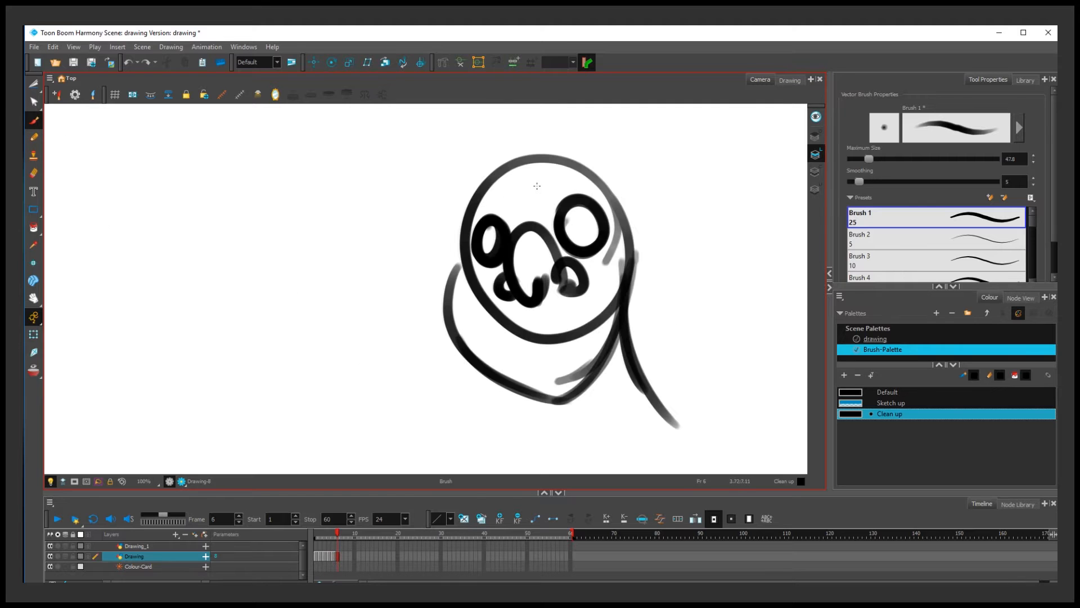
# Step: Select the looped facial features inside the head circle and delete them
pyautogui.press('s')
pyautogui.moveTo(534, 197)
pyautogui.mouseDown()
pyautogui.moveTo(499, 254)
pyautogui.moveTo(524, 306)
pyautogui.moveTo(585, 292)
pyautogui.moveTo(534, 200)
pyautogui.mouseUp()
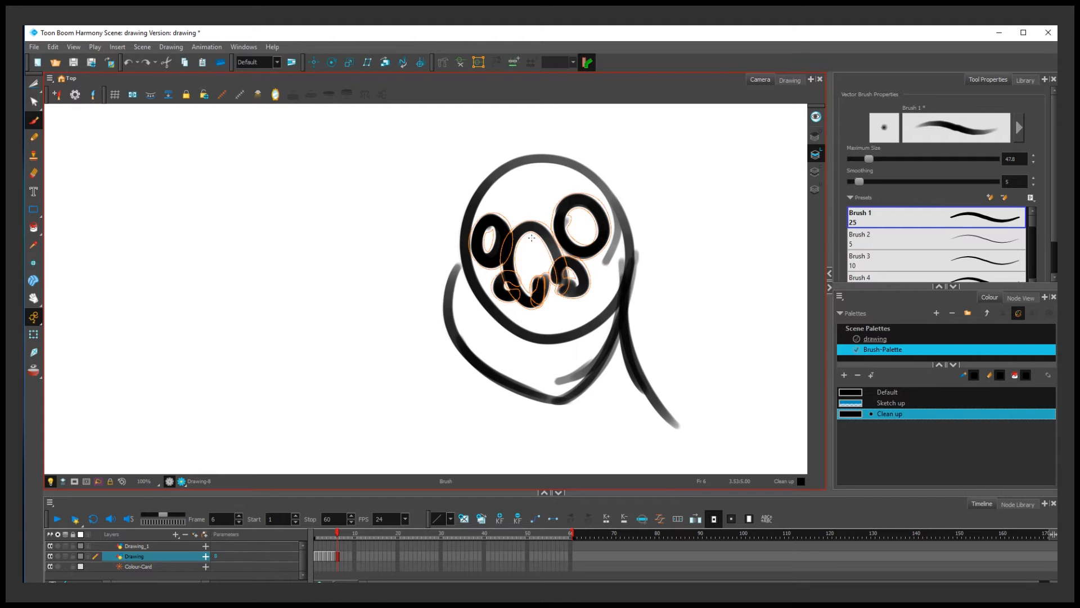
pyautogui.press('Delete')
# Step: Try to reshape the jaw stroke below the circle with the Contour Editor
pyautogui.hotkey('alt', 'q')
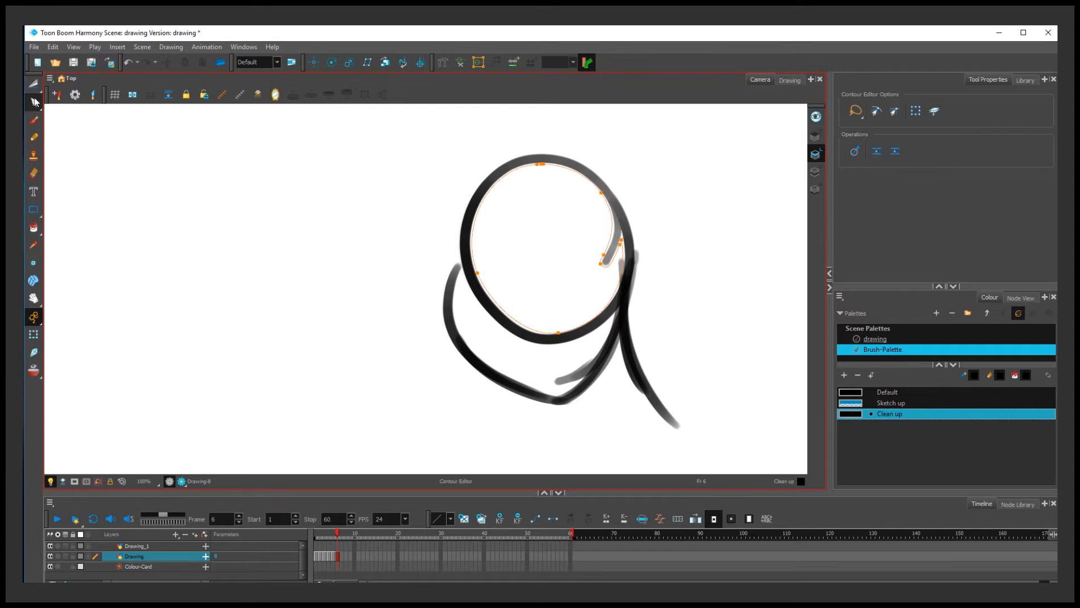
pyautogui.click(481, 365)
pyautogui.moveTo(488, 374)
pyautogui.mouseDown()
pyautogui.moveTo(445, 353)
pyautogui.moveTo(456, 355)
pyautogui.moveTo(403, 357)
pyautogui.mouseUp()
pyautogui.hotkey('ctrl', 'z')
# Step: Try to move the jaw stroke and the head circle separately with the Select tool
pyautogui.click(35, 104)
pyautogui.click(34, 84)
pyautogui.click(55, 80)
pyautogui.moveTo(448, 303); pyautogui.dragTo(364, 262)
pyautogui.moveTo(503, 320); pyautogui.dragTo(426, 220)
pyautogui.hotkey('ctrl', 'z')
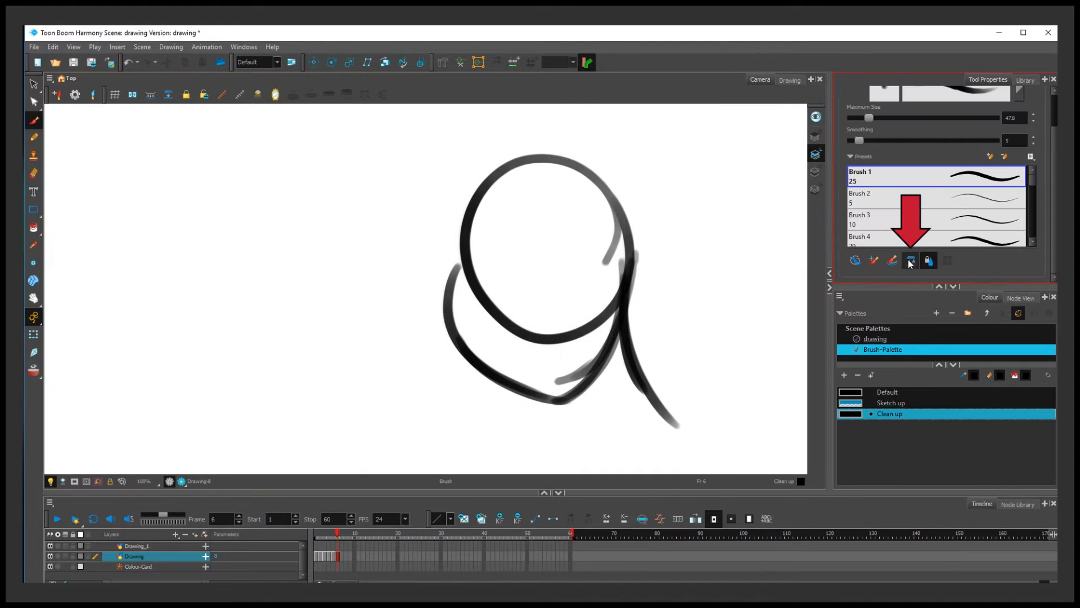
# Step: Enable automatic flattening for the brush and draw a smaller head with a circle, jaw and neck line
pyautogui.click(910, 261)
pyautogui.moveTo(374, 184); pyautogui.dragTo(344, 150)
pyautogui.moveTo(274, 235)
pyautogui.mouseDown()
pyautogui.moveTo(364, 323)
pyautogui.moveTo(397, 256)
pyautogui.mouseUp()
pyautogui.moveTo(401, 213); pyautogui.dragTo(414, 314)
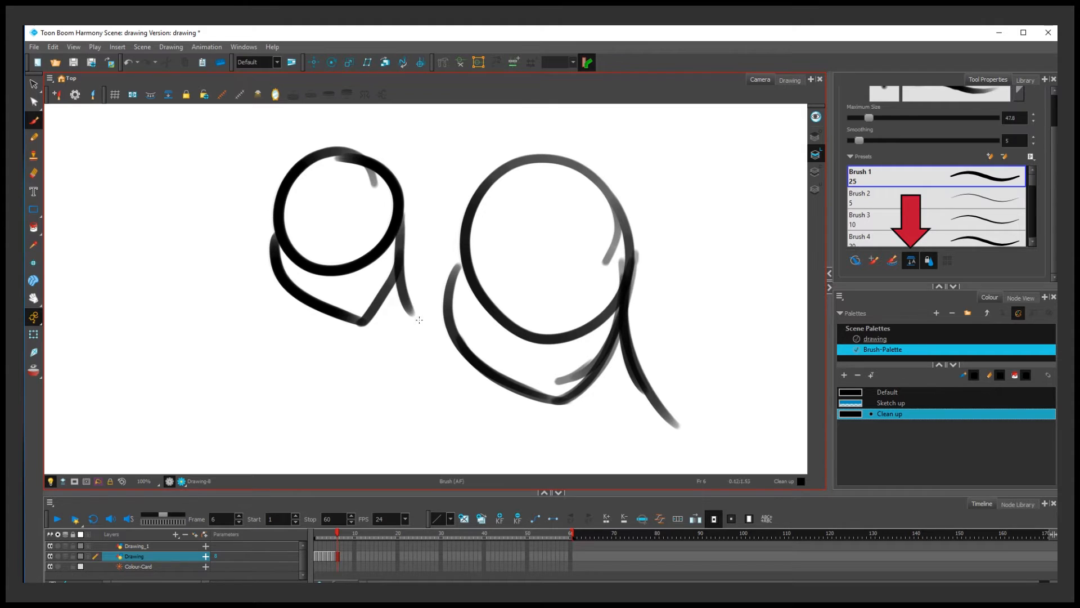
# Step: Select all the strokes of the drawing and shift them slightly with the Select tool
pyautogui.click(33, 84)
pyautogui.hotkey('ctrl', 'a')
pyautogui.moveTo(270, 270); pyautogui.dragTo(260, 268)
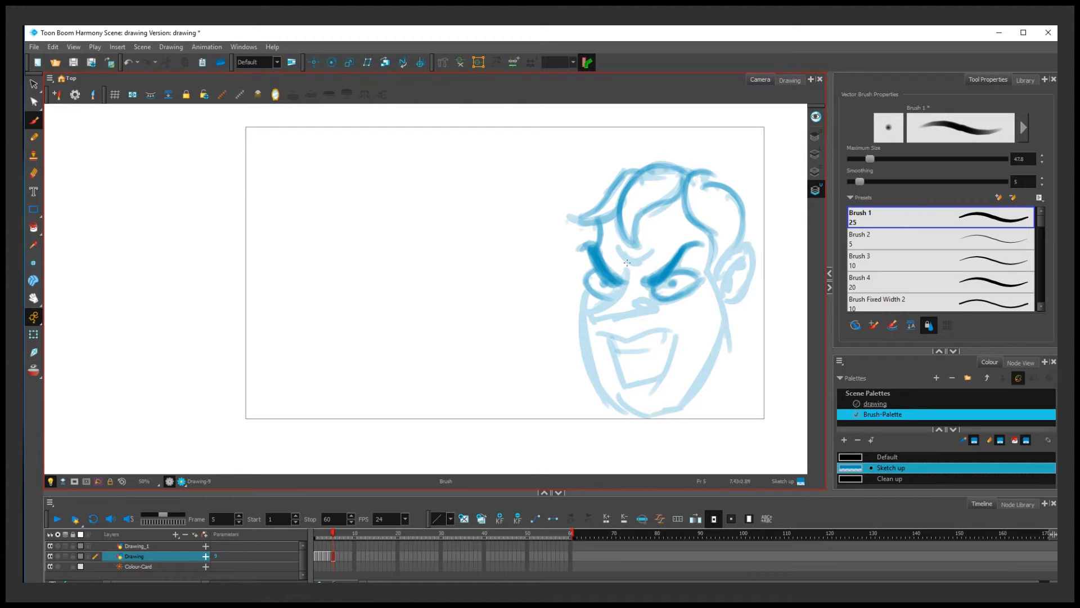
# Step: Add a nose line to the rough face using the Sketch up colour
pyautogui.moveTo(595, 322); pyautogui.dragTo(638, 305)
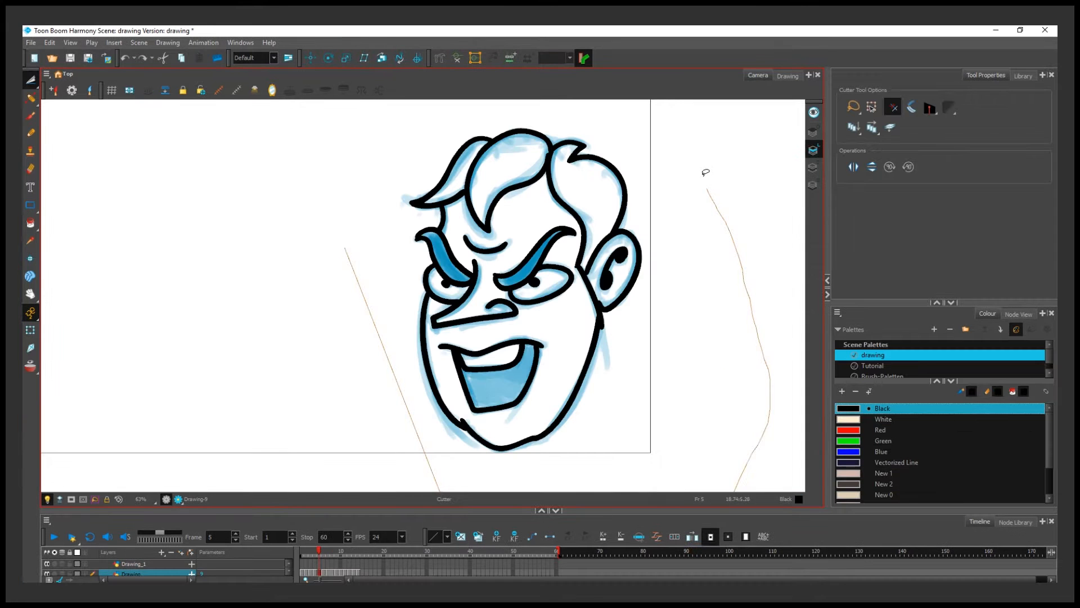
# Step: Select the whole inked face with the Cutter and flatten its overlapping strokes
pyautogui.moveTo(704, 169)
pyautogui.mouseDown()
pyautogui.moveTo(499, 101)
pyautogui.moveTo(345, 219)
pyautogui.mouseUp()
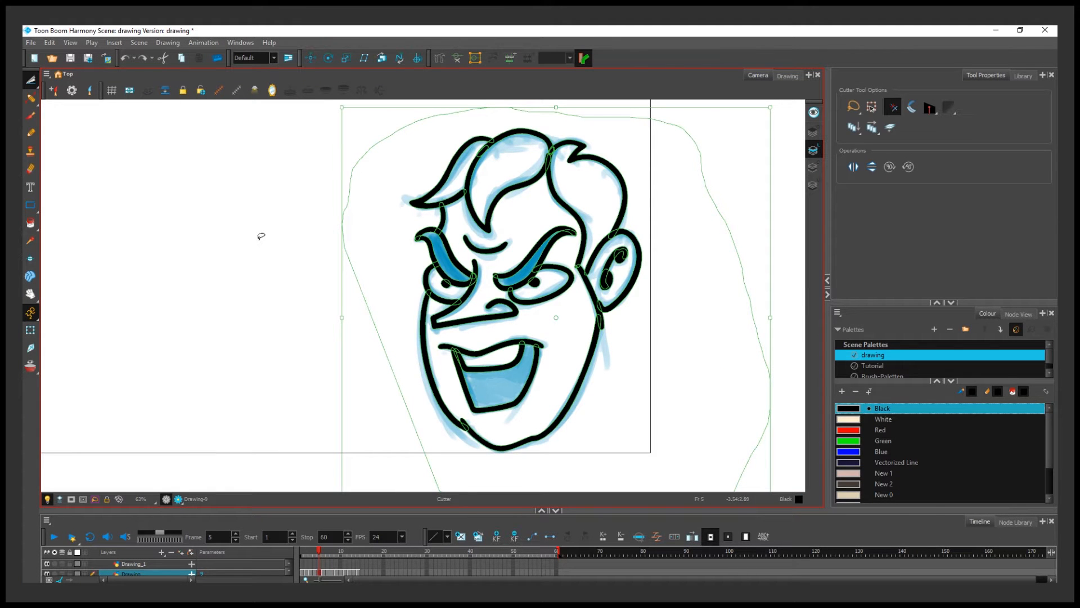
pyautogui.click(168, 42)
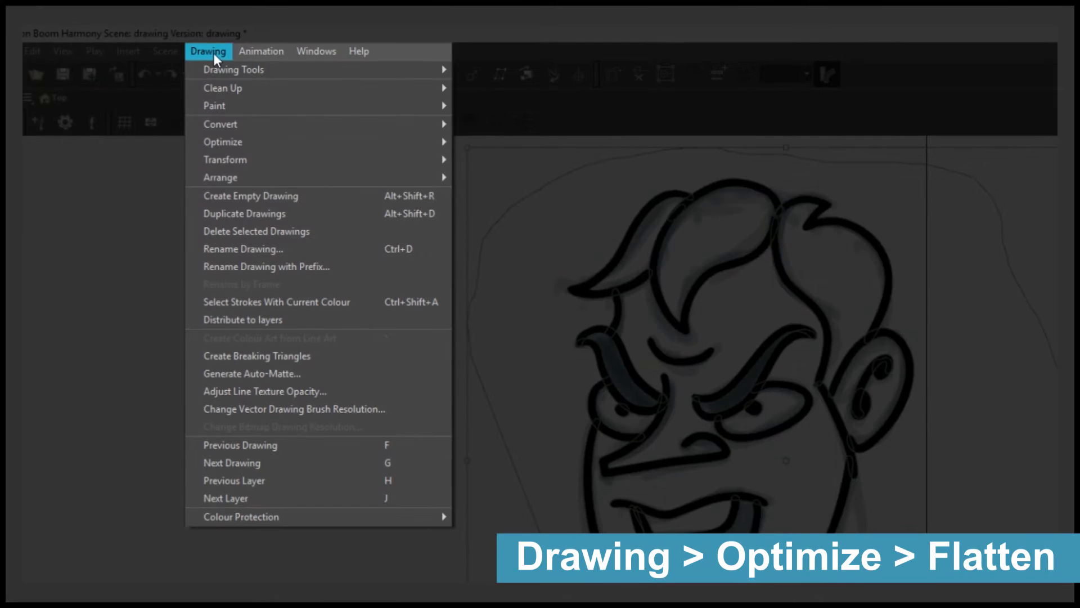
pyautogui.moveTo(285, 145)
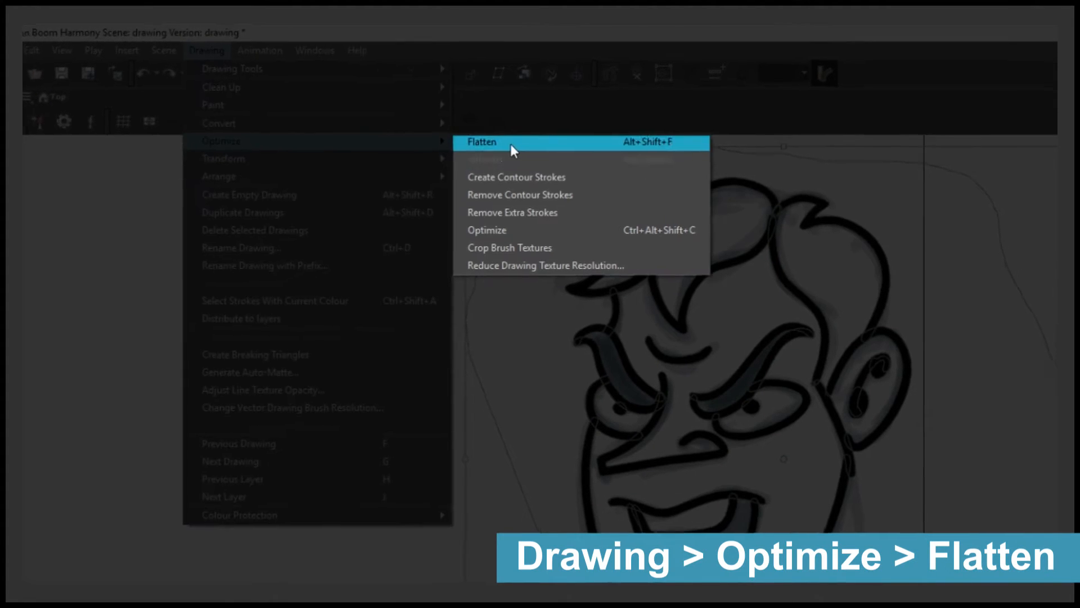
pyautogui.click(511, 143)
pyautogui.moveTo(609, 463)
pyautogui.mouseDown()
pyautogui.moveTo(670, 161)
pyautogui.moveTo(414, 130)
pyautogui.mouseUp()
pyautogui.moveTo(493, 144); pyautogui.dragTo(304, 163)
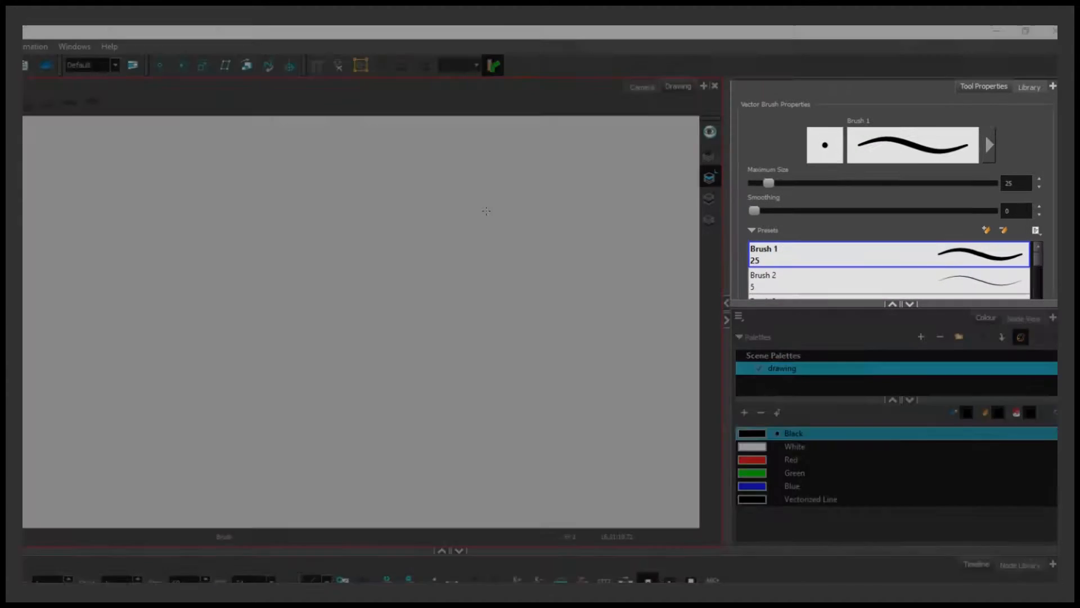
# Step: Give Brush 1 a maximum size of 25.2, smoothing of 1.7 and the Textured Vector type with Tip_20
pyautogui.moveTo(767, 183)
pyautogui.mouseDown()
pyautogui.moveTo(795, 184)
pyautogui.moveTo(767, 185)
pyautogui.moveTo(812, 214)
pyautogui.moveTo(758, 212)
pyautogui.moveTo(755, 223)
pyautogui.mouseUp()
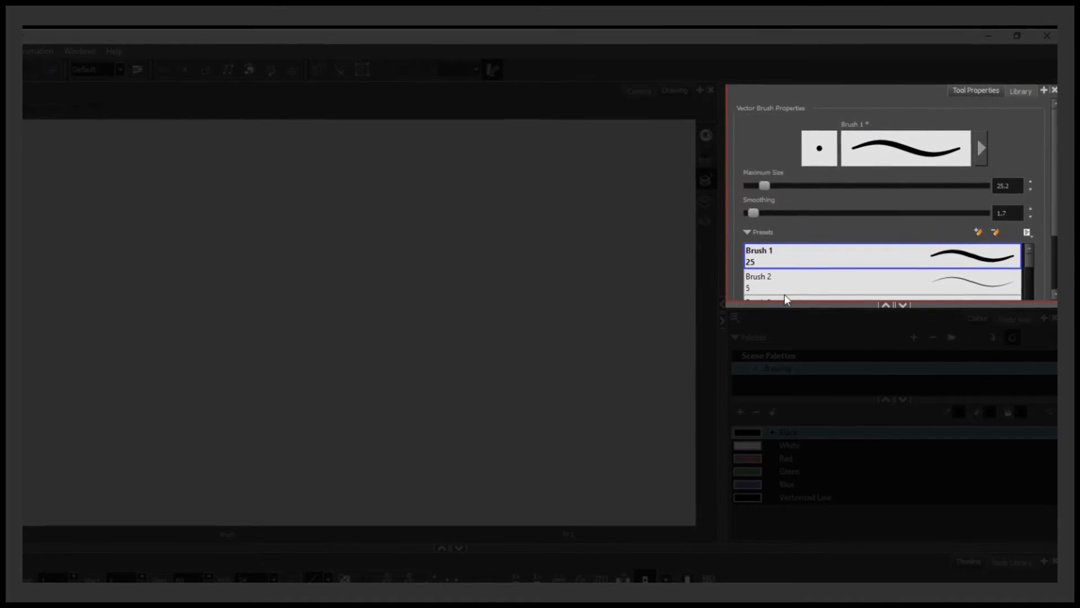
pyautogui.click(983, 147)
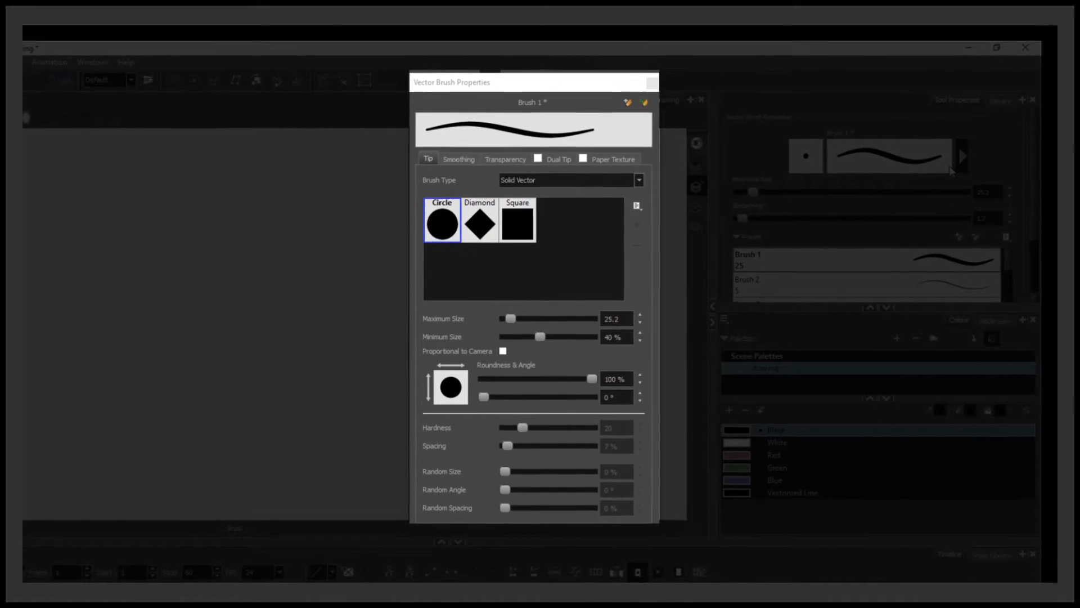
pyautogui.click(638, 180)
pyautogui.click(606, 202)
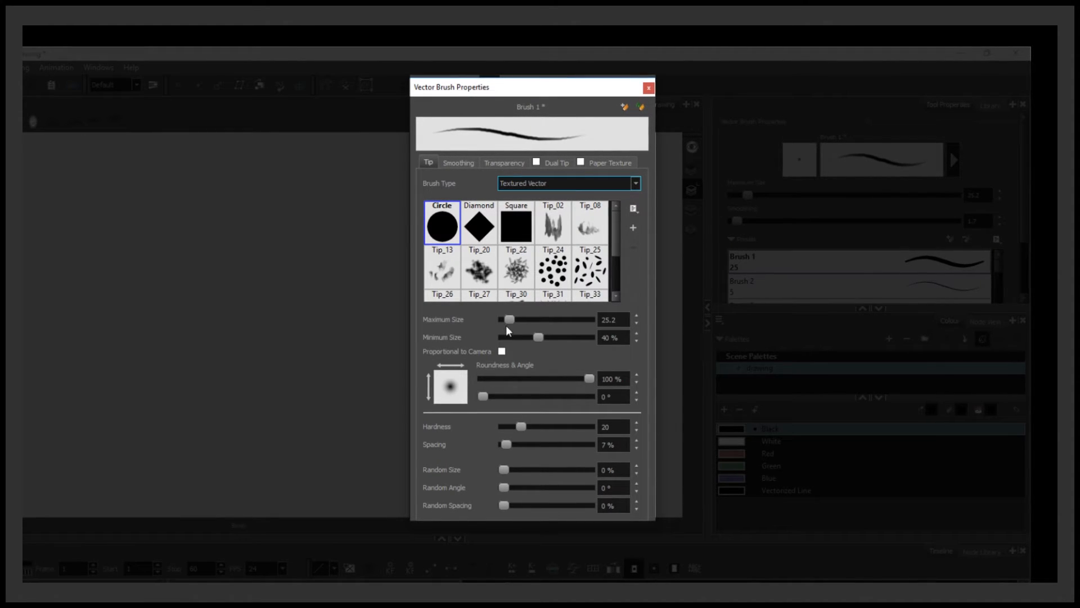
pyautogui.moveTo(616, 224)
pyautogui.mouseDown()
pyautogui.moveTo(616, 253)
pyautogui.moveTo(617, 223)
pyautogui.mouseUp()
pyautogui.click(480, 265)
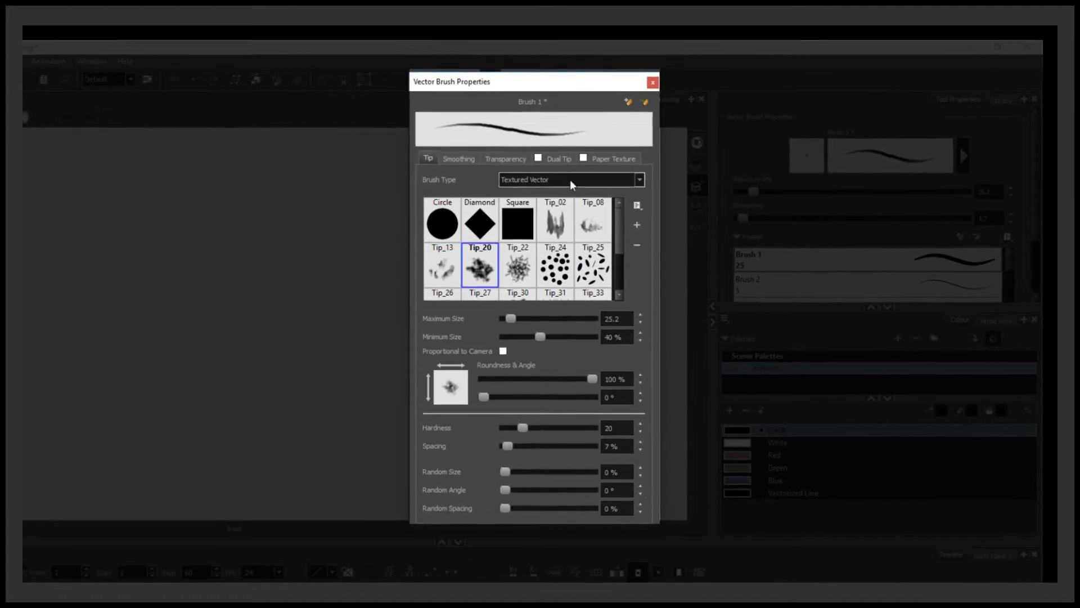
# Step: Enable Dual Tip and Paper Texture for the brush and choose a paper texture
pyautogui.click(570, 161)
pyautogui.click(538, 157)
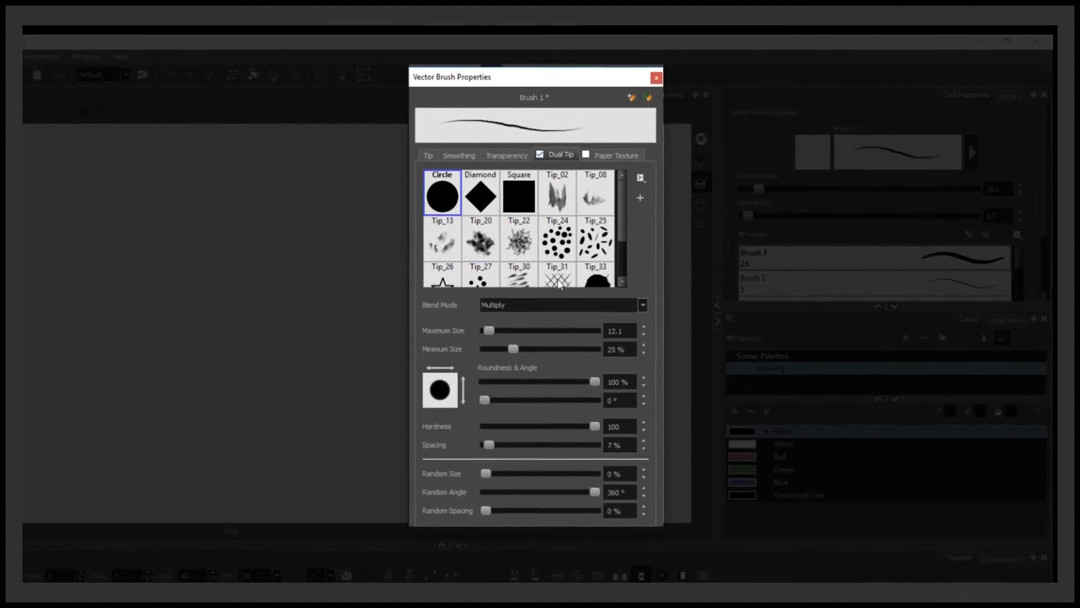
pyautogui.click(615, 153)
pyautogui.click(587, 152)
pyautogui.click(516, 242)
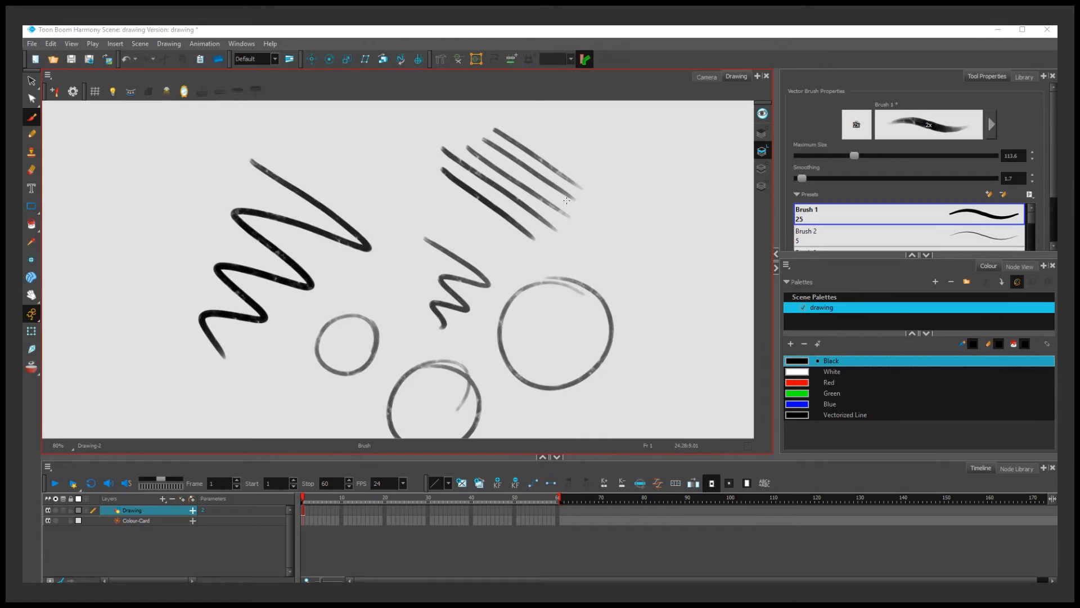
# Step: Set the vector drawing's brush texture pixel density to 20% for existing strokes on all art layers
pyautogui.scroll(5, 571, 207)
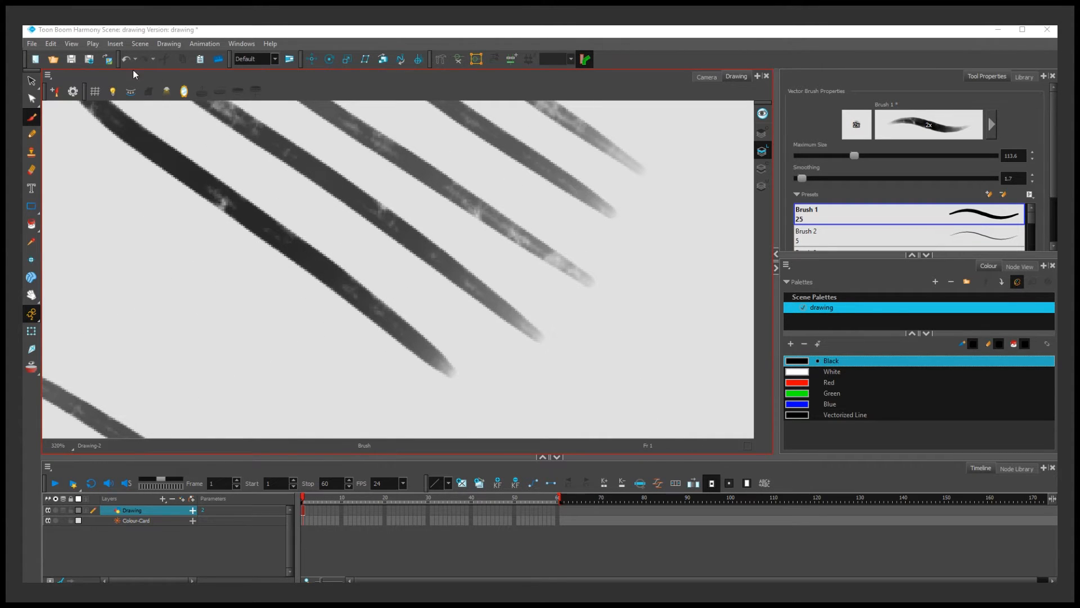
pyautogui.click(170, 44)
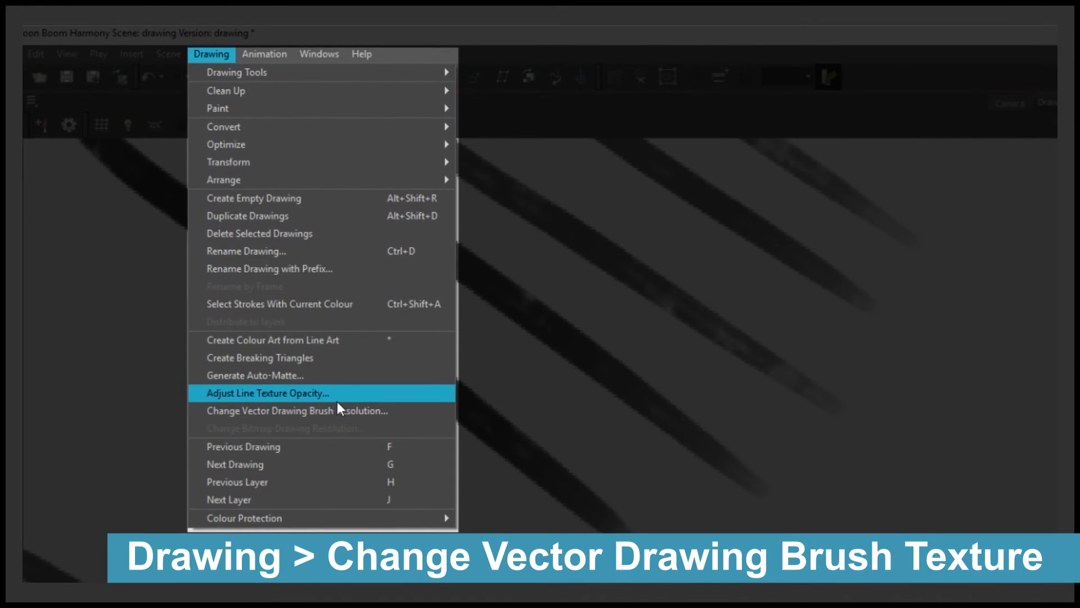
pyautogui.click(336, 406)
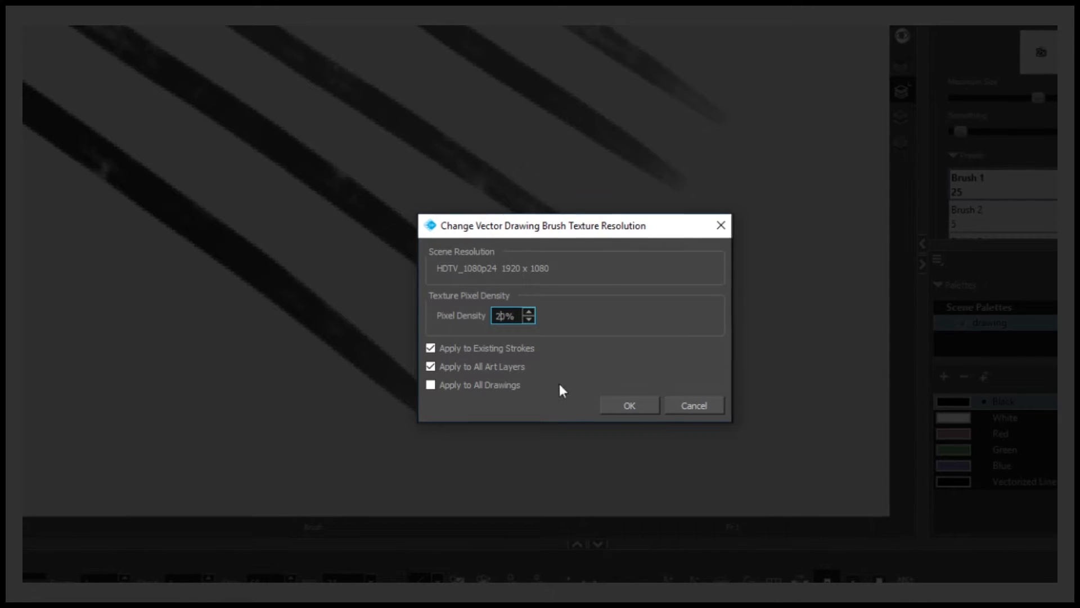
# Step: Set the scene's default texture pixel density for vector drawings to 200%
pyautogui.click(176, 54)
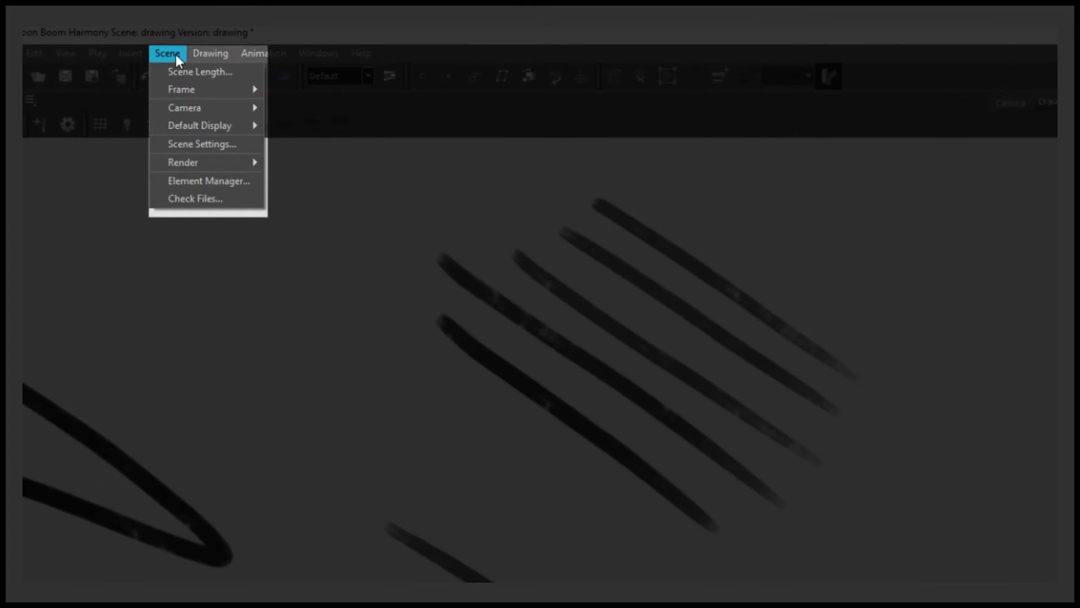
pyautogui.click(202, 143)
pyautogui.click(370, 149)
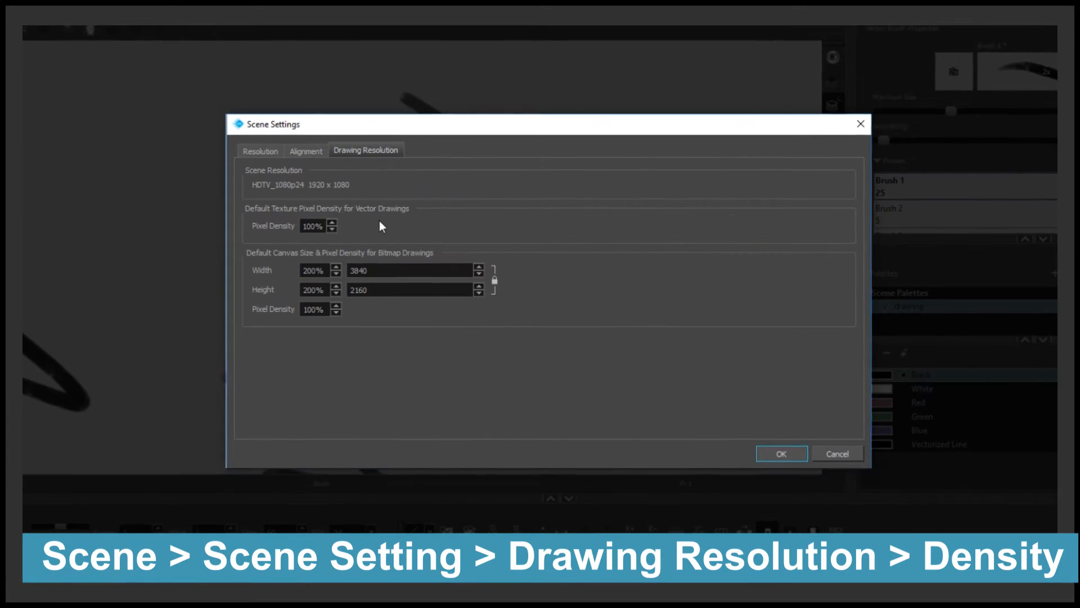
pyautogui.moveTo(302, 226); pyautogui.dragTo(308, 226)
pyautogui.write('2')
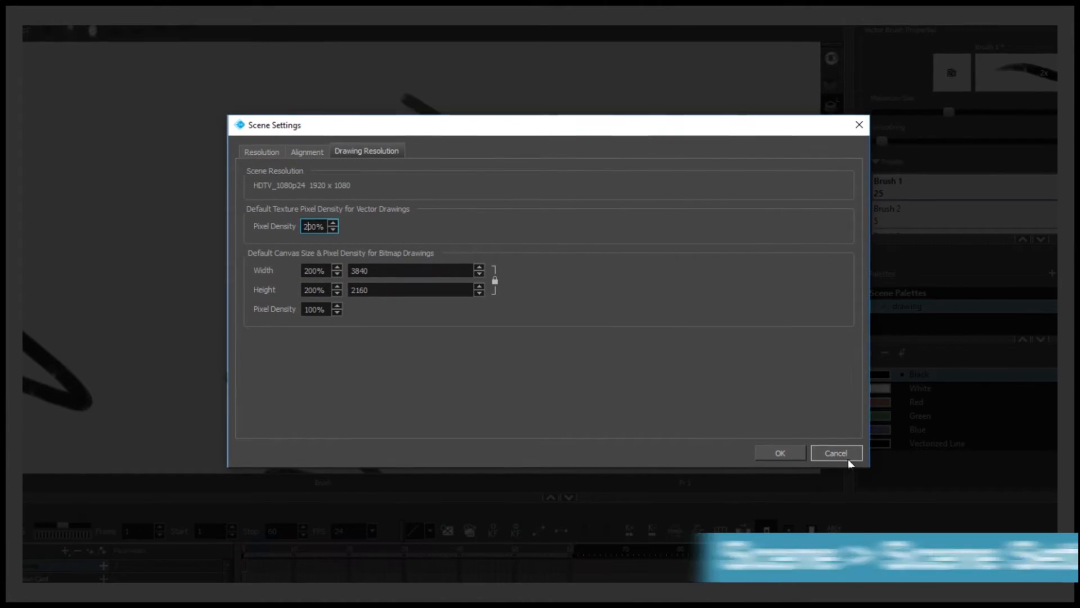
pyautogui.click(773, 451)
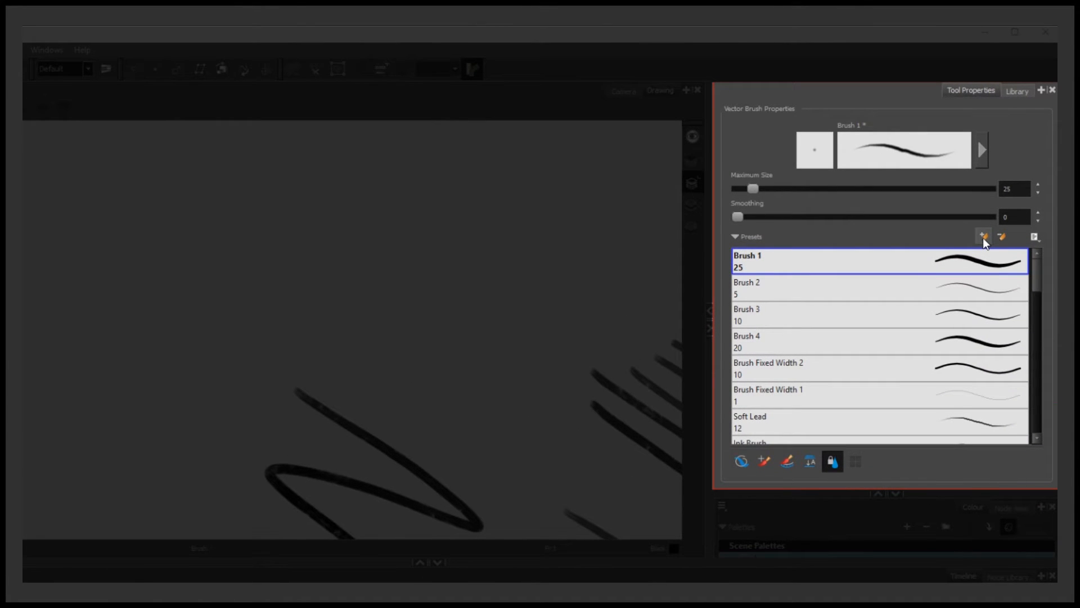
# Step: Save the current Brush 1 settings as a new preset named custombrush
pyautogui.click(984, 237)
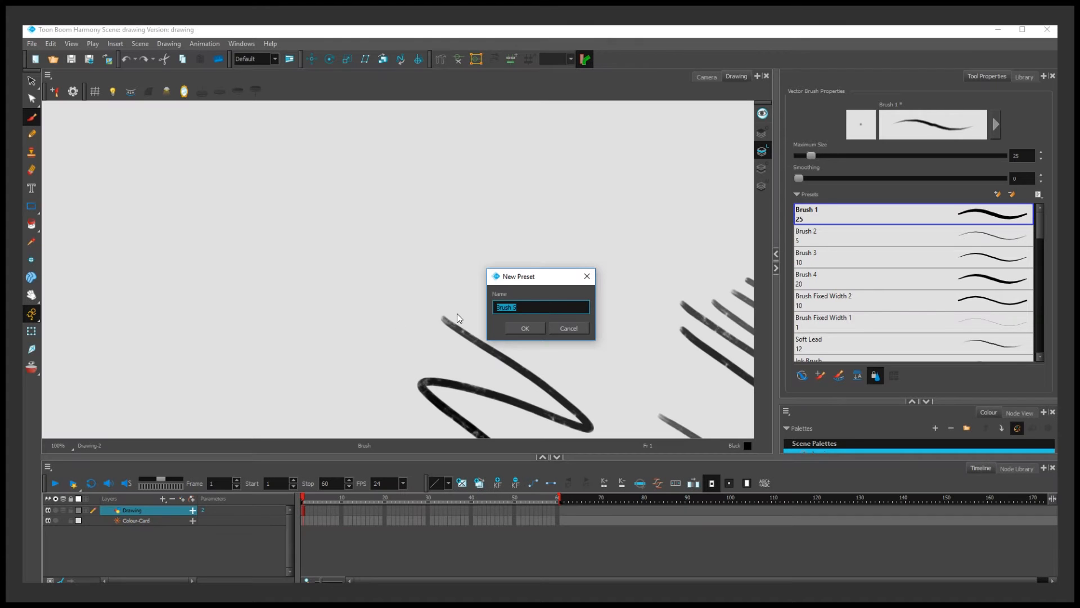
pyautogui.write('custombrush')
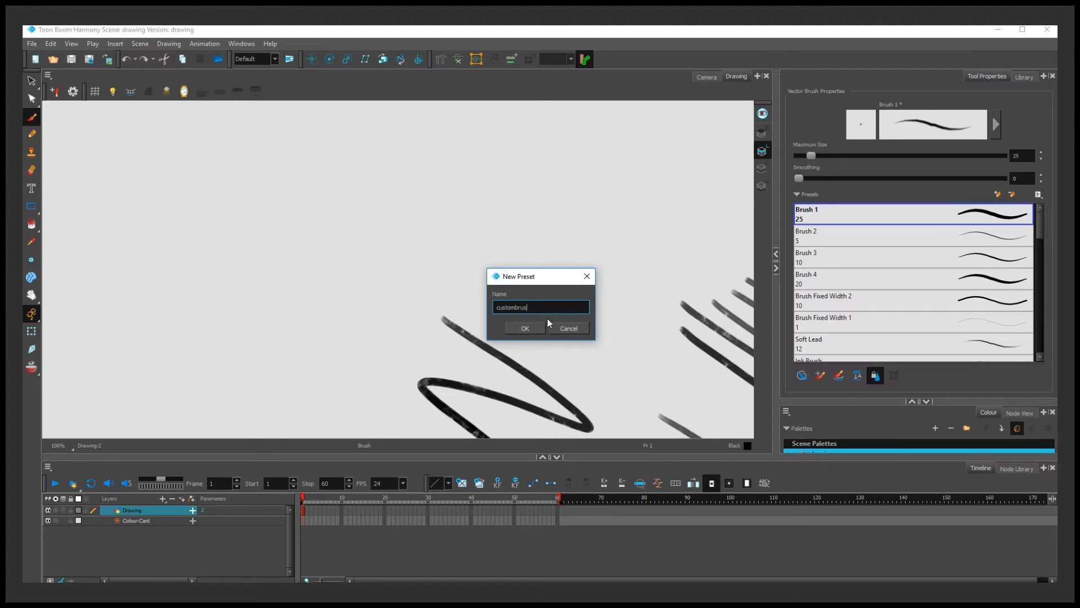
pyautogui.press('Return')
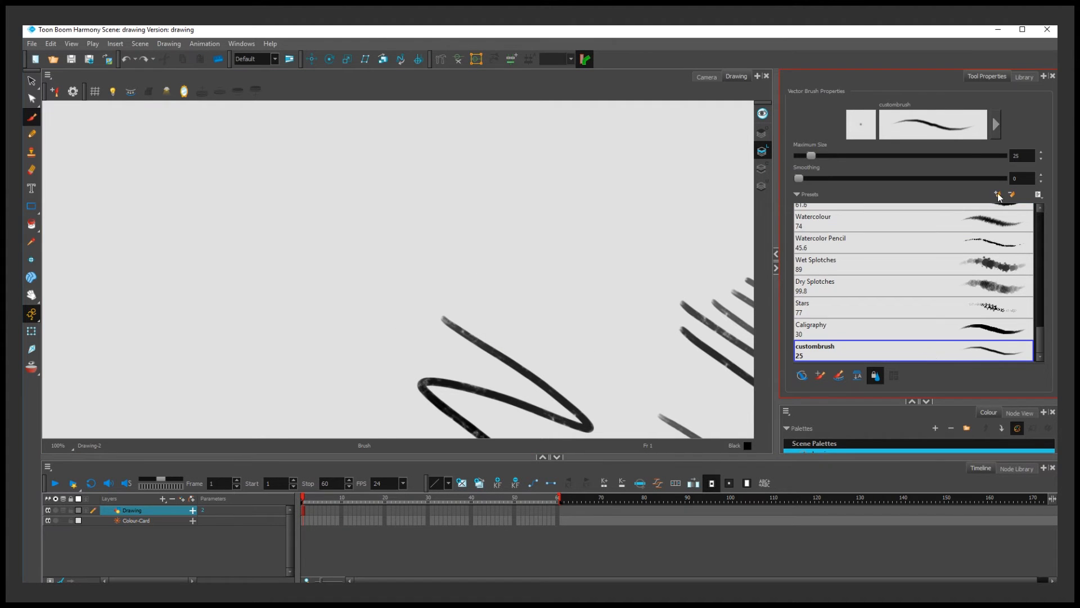
# Step: Open the vector brush's detailed properties and go through its tip, paper texture and preset options
pyautogui.click(996, 126)
pyautogui.click(626, 199)
pyautogui.click(689, 134)
pyautogui.click(715, 185)
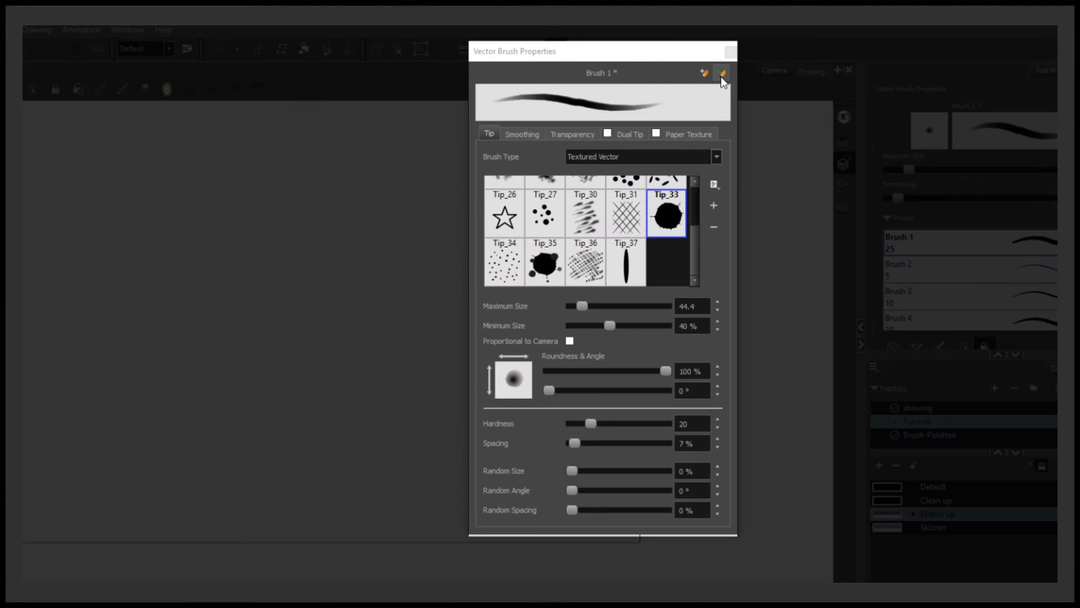
pyautogui.click(722, 75)
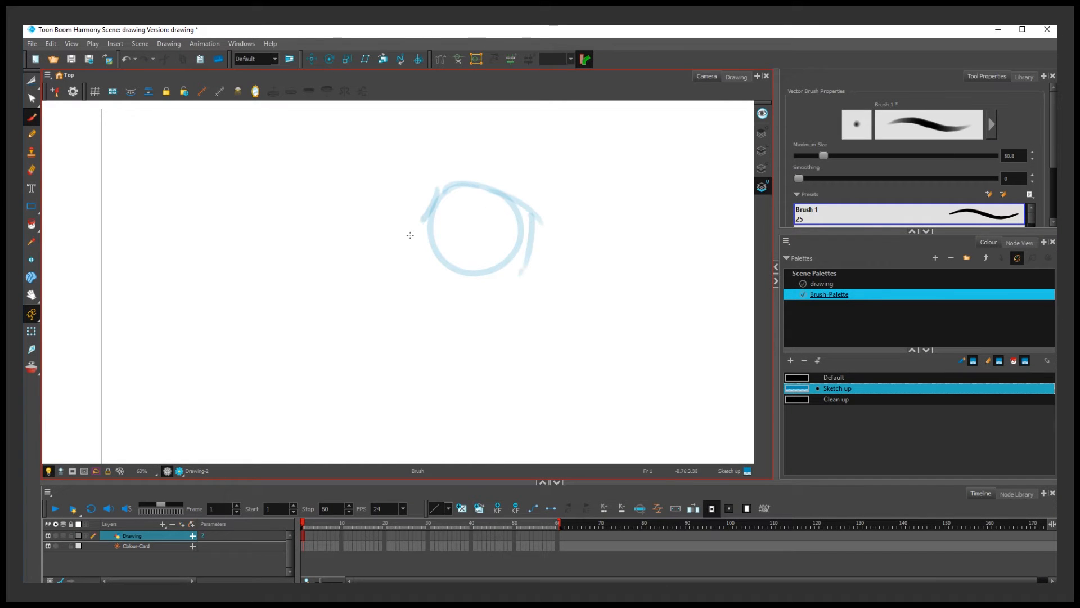
# Step: Sketch the profile, jaw and neck around the head circle with the Sketch up colour on the underlay
pyautogui.moveTo(415, 241); pyautogui.dragTo(423, 264)
pyautogui.moveTo(409, 318); pyautogui.dragTo(458, 325)
pyautogui.moveTo(451, 330); pyautogui.dragTo(497, 280)
pyautogui.moveTo(422, 263); pyautogui.dragTo(392, 325)
pyautogui.moveTo(501, 258); pyautogui.dragTo(500, 279)
pyautogui.moveTo(504, 282); pyautogui.dragTo(502, 331)
pyautogui.moveTo(412, 237); pyautogui.dragTo(407, 313)
# Step: Rough in the face's eyes, nose and mouth inside the head sketch
pyautogui.moveTo(432, 226); pyautogui.dragTo(436, 248)
pyautogui.moveTo(485, 222); pyautogui.dragTo(466, 238)
pyautogui.moveTo(427, 247)
pyautogui.mouseDown()
pyautogui.moveTo(465, 260)
pyautogui.moveTo(431, 262)
pyautogui.mouseUp()
pyautogui.moveTo(429, 278); pyautogui.dragTo(458, 286)
pyautogui.moveTo(439, 292); pyautogui.dragTo(444, 304)
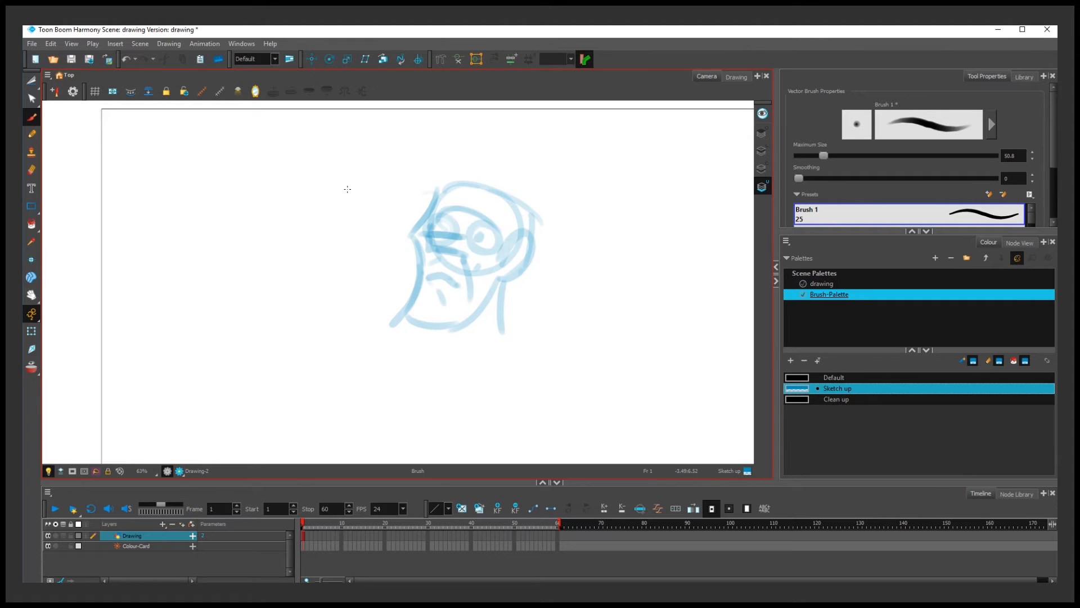
# Step: Sketch the forehead and swept hair on top of the head
pyautogui.moveTo(463, 163)
pyautogui.mouseDown()
pyautogui.moveTo(539, 217)
pyautogui.moveTo(520, 208)
pyautogui.mouseUp()
pyautogui.moveTo(439, 182); pyautogui.dragTo(478, 158)
pyautogui.moveTo(450, 152); pyautogui.dragTo(529, 203)
# Step: Ink the face's front profile and jawline on the line art with the Clean up colour
pyautogui.moveTo(453, 258); pyautogui.dragTo(441, 340)
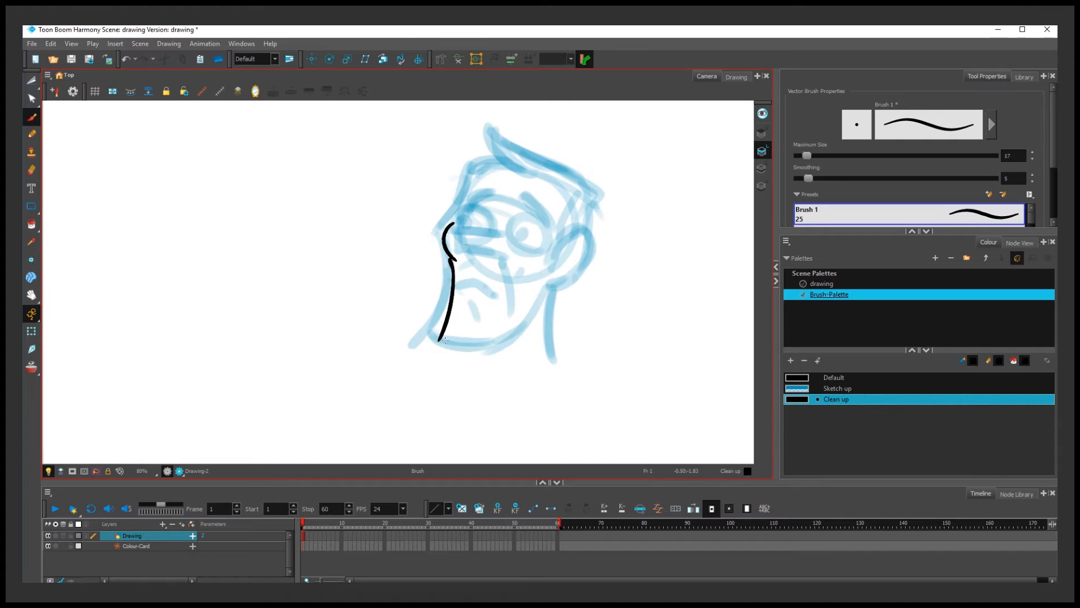
pyautogui.moveTo(550, 260); pyautogui.dragTo(541, 301)
pyautogui.moveTo(441, 340); pyautogui.dragTo(535, 303)
# Step: Ink the face's eyes, nose, brows and swept hairline over the blue sketch
pyautogui.moveTo(499, 227); pyautogui.dragTo(498, 251)
pyautogui.moveTo(502, 243)
pyautogui.mouseDown()
pyautogui.moveTo(506, 255)
pyautogui.moveTo(509, 235)
pyautogui.mouseUp()
pyautogui.moveTo(492, 214); pyautogui.dragTo(488, 216)
pyautogui.moveTo(467, 217); pyautogui.dragTo(470, 230)
pyautogui.moveTo(523, 193); pyautogui.dragTo(556, 240)
pyautogui.moveTo(513, 245); pyautogui.dragTo(529, 264)
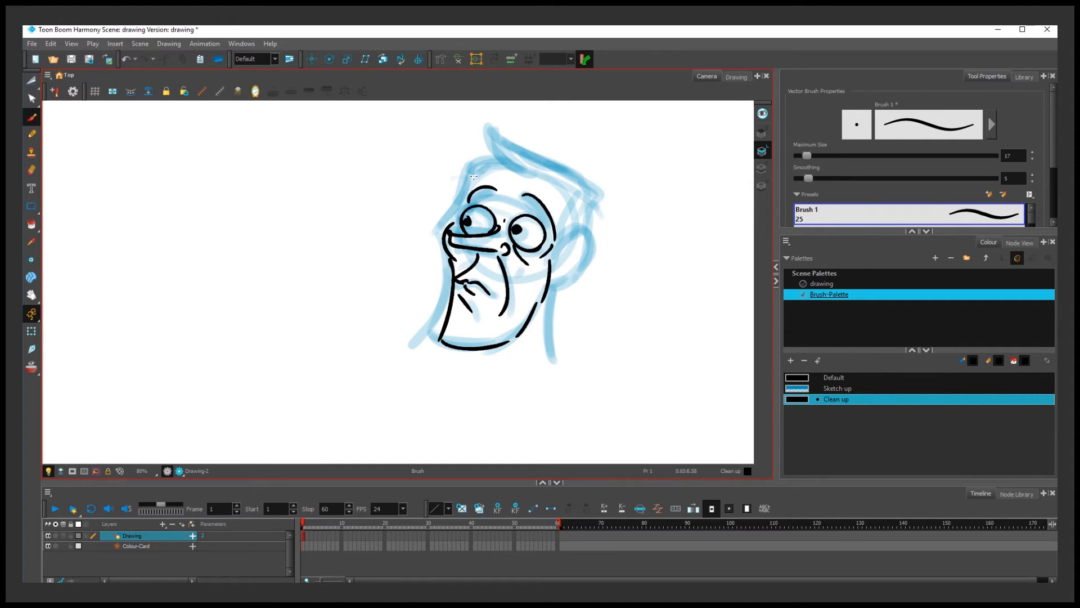
pyautogui.moveTo(471, 179); pyautogui.dragTo(511, 147)
pyautogui.moveTo(501, 111); pyautogui.dragTo(586, 176)
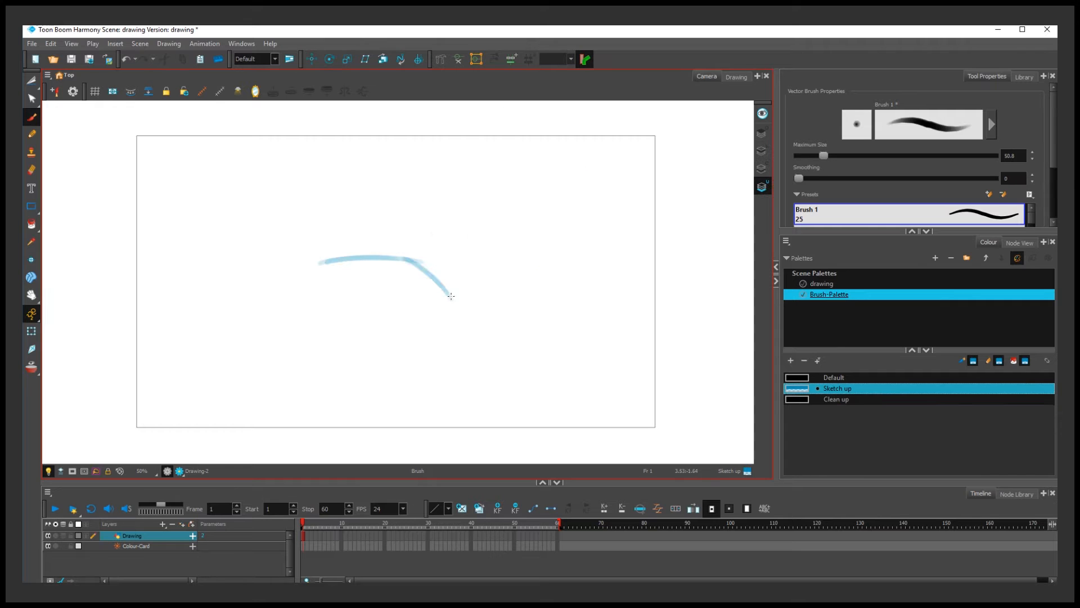
# Step: Sketch a second head's construction lines, contour, chin and ear with the Sketch up colour on the underlay
pyautogui.moveTo(434, 173); pyautogui.dragTo(415, 258)
pyautogui.moveTo(324, 262)
pyautogui.mouseDown()
pyautogui.moveTo(332, 183)
pyautogui.moveTo(472, 255)
pyautogui.mouseUp()
pyautogui.moveTo(473, 256); pyautogui.dragTo(453, 298)
pyautogui.moveTo(322, 262); pyautogui.dragTo(391, 294)
pyautogui.moveTo(320, 175); pyautogui.dragTo(359, 310)
pyautogui.moveTo(440, 262)
pyautogui.mouseDown()
pyautogui.moveTo(299, 270)
pyautogui.moveTo(392, 314)
pyautogui.mouseUp()
pyautogui.moveTo(301, 199); pyautogui.dragTo(345, 169)
pyautogui.moveTo(472, 243); pyautogui.dragTo(433, 276)
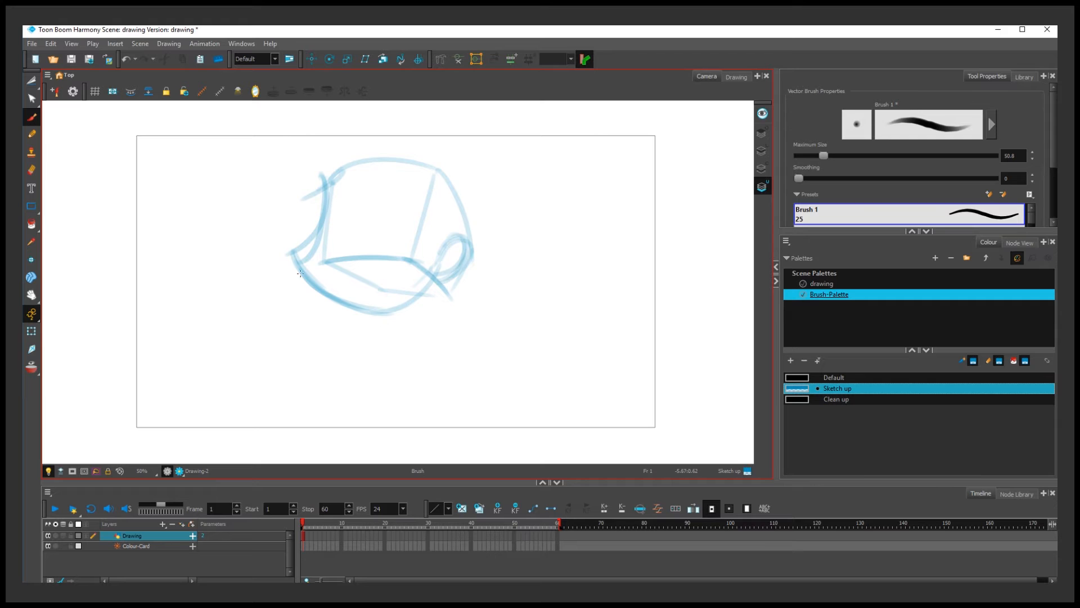
# Step: Sketch the second head's large round eyes and the strap running to the ear
pyautogui.moveTo(298, 202); pyautogui.dragTo(428, 197)
pyautogui.moveTo(332, 186); pyautogui.dragTo(402, 188)
pyautogui.moveTo(420, 198); pyautogui.dragTo(450, 240)
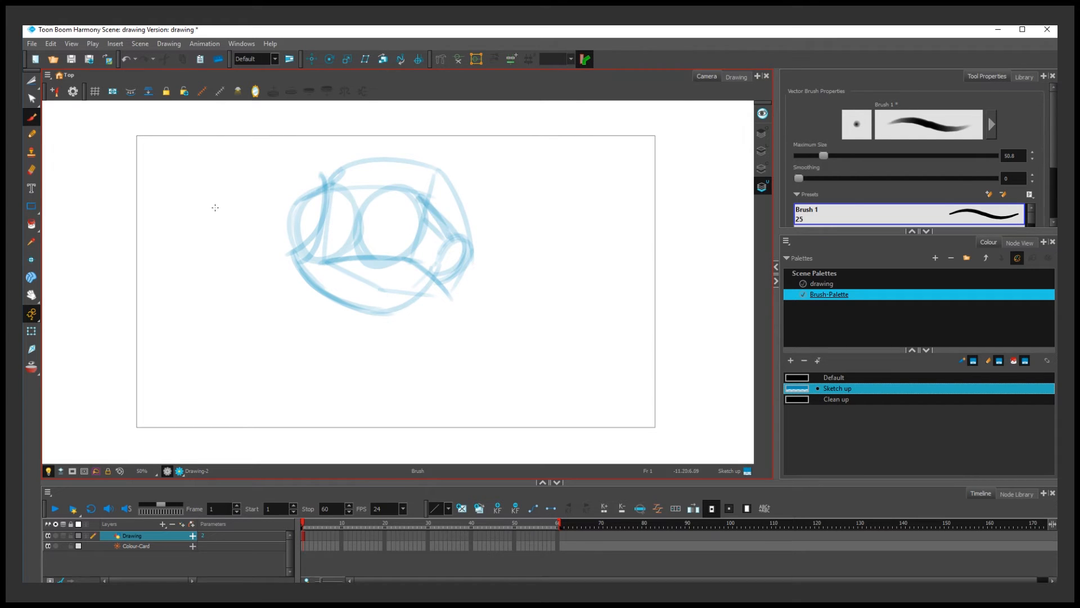
# Step: Ink the second head's outline on the line art with the Clean up colour
pyautogui.hotkey('ctrl', 'z')
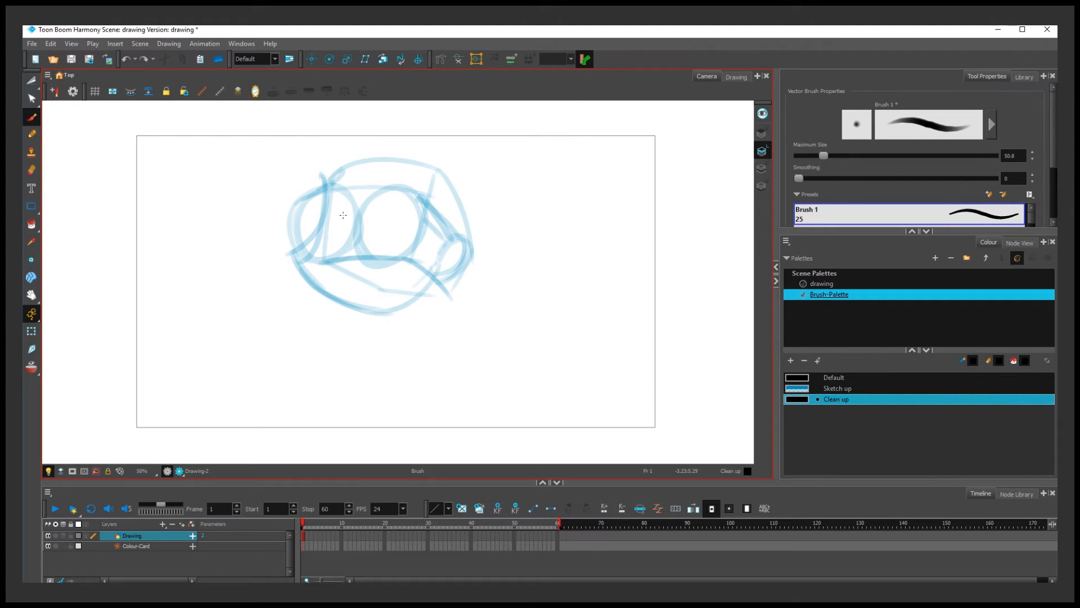
pyautogui.scroll(1, 278, 243)
pyautogui.moveTo(338, 168); pyautogui.dragTo(299, 286)
pyautogui.moveTo(299, 286); pyautogui.dragTo(449, 329)
pyautogui.moveTo(454, 318); pyautogui.dragTo(477, 271)
pyautogui.moveTo(341, 168); pyautogui.dragTo(474, 149)
pyautogui.moveTo(478, 151)
pyautogui.mouseDown()
pyautogui.moveTo(521, 253)
pyautogui.moveTo(477, 293)
pyautogui.mouseUp()
pyautogui.moveTo(313, 181); pyautogui.dragTo(309, 185)
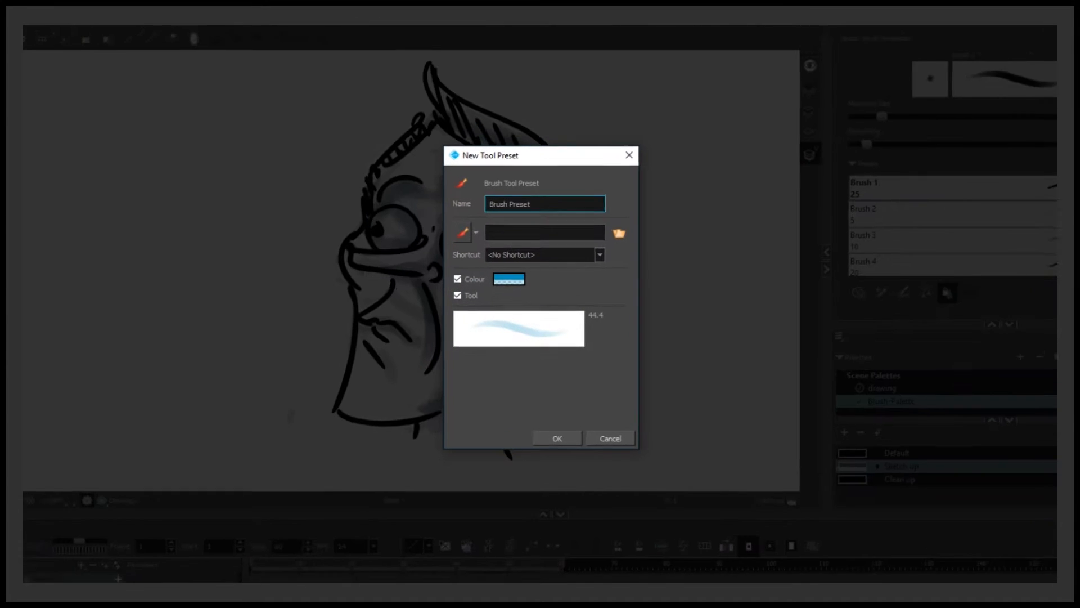
# Step: Name the new brush tool preset Sketch up Brush, give it the default_brush01.svg icon and assign Shortcut #01
pyautogui.write('Sketch up Brush')
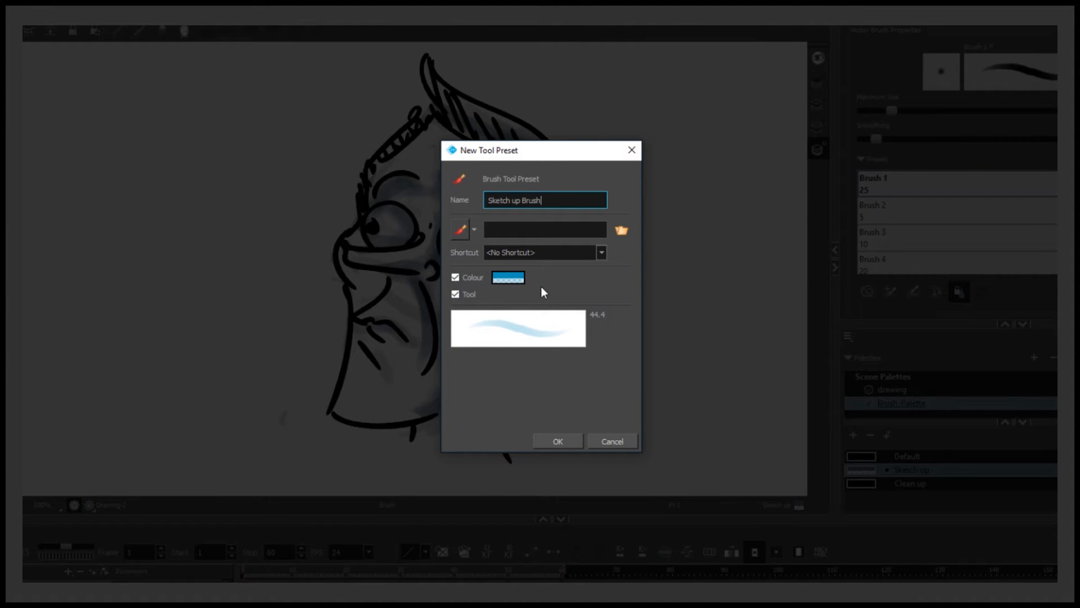
pyautogui.click(474, 229)
pyautogui.click(489, 251)
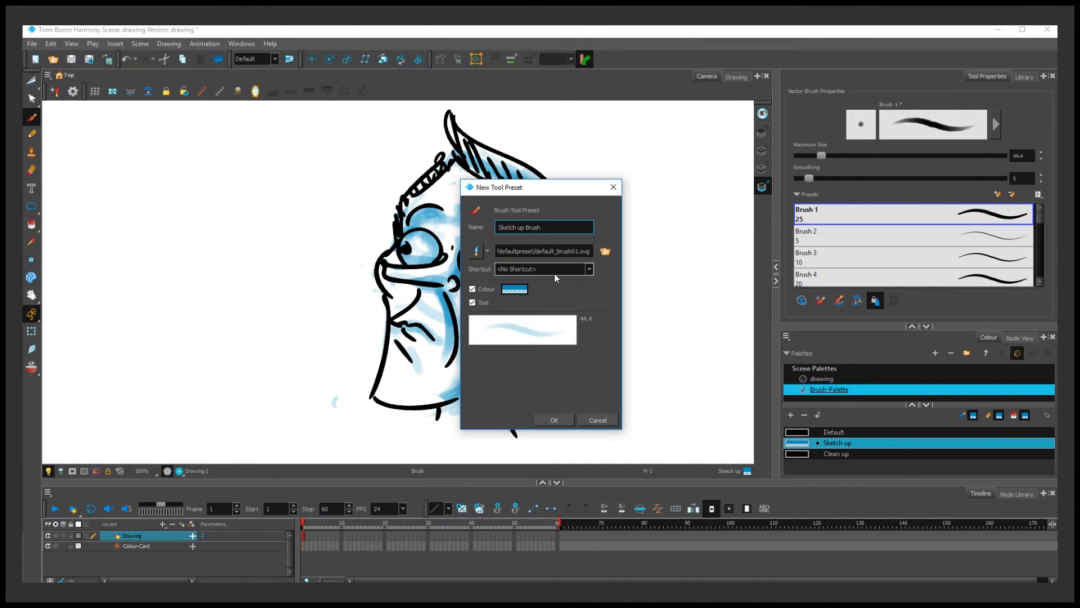
pyautogui.click(555, 274)
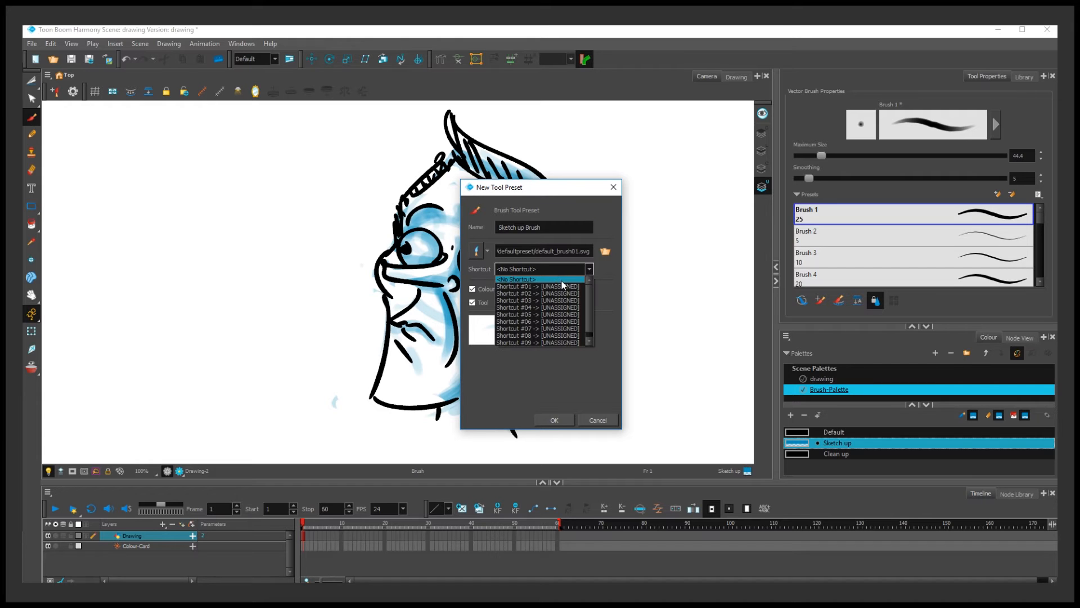
pyautogui.click(552, 285)
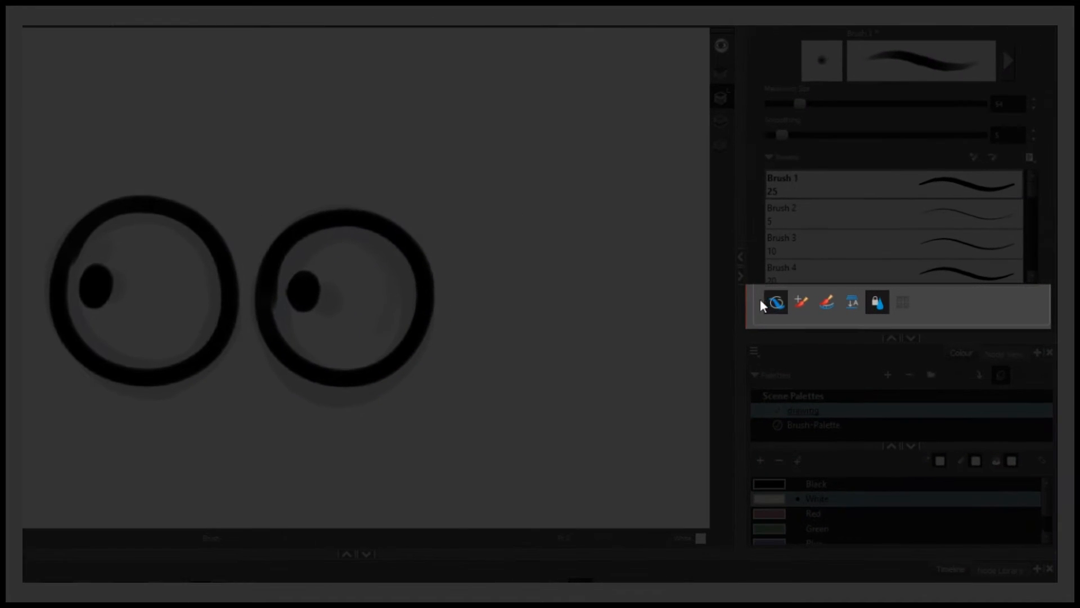
# Step: Paint white behind an eye's lines with Draw Behind, and recolour both eyes' outlines with the Repaint Brush in Vectorized Line
pyautogui.moveTo(97, 278)
pyautogui.mouseDown()
pyautogui.moveTo(82, 315)
pyautogui.moveTo(193, 319)
pyautogui.moveTo(175, 238)
pyautogui.moveTo(93, 281)
pyautogui.mouseUp()
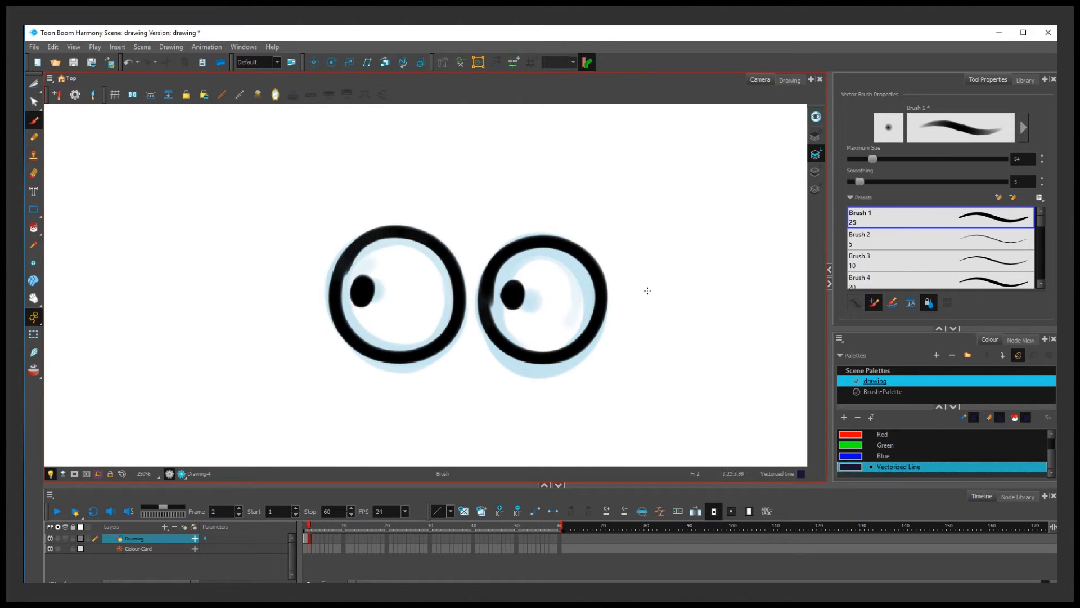
pyautogui.moveTo(290, 256)
pyautogui.mouseDown()
pyautogui.moveTo(360, 366)
pyautogui.moveTo(462, 225)
pyautogui.mouseUp()
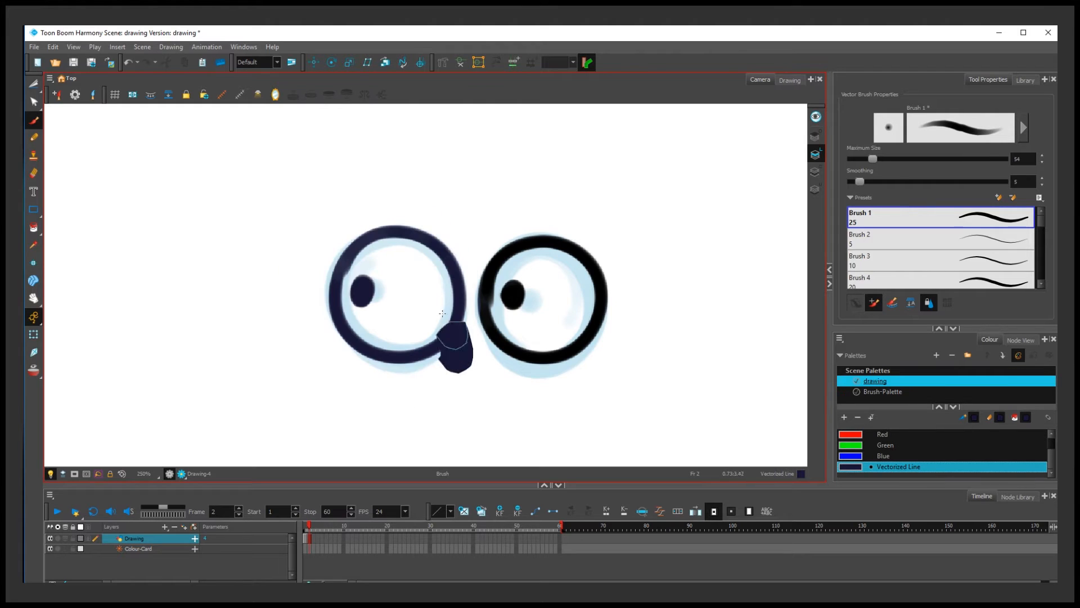
pyautogui.moveTo(473, 337); pyautogui.dragTo(504, 221)
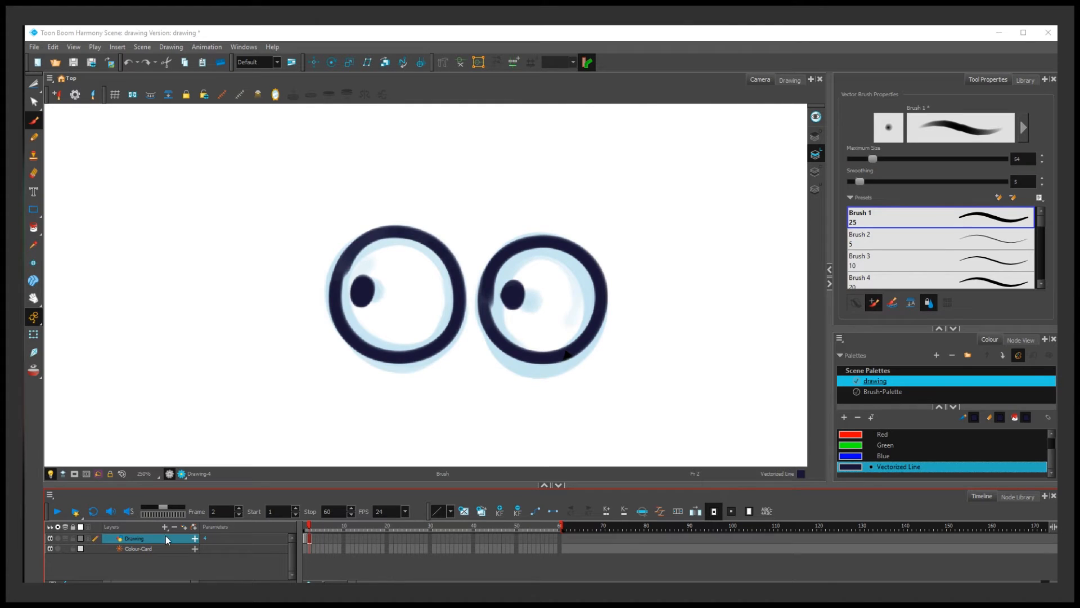
# Step: Add a drawing layer with its overlay, line, colour and underlay art all set to Bitmap
pyautogui.click(165, 527)
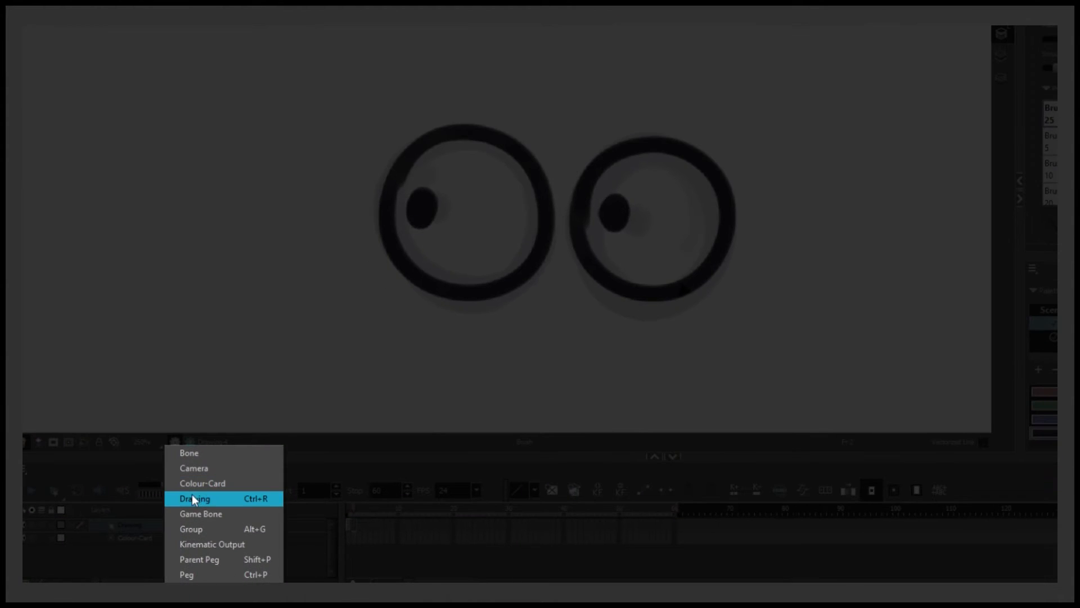
pyautogui.click(197, 513)
pyautogui.click(574, 229)
pyautogui.click(574, 245)
pyautogui.click(573, 261)
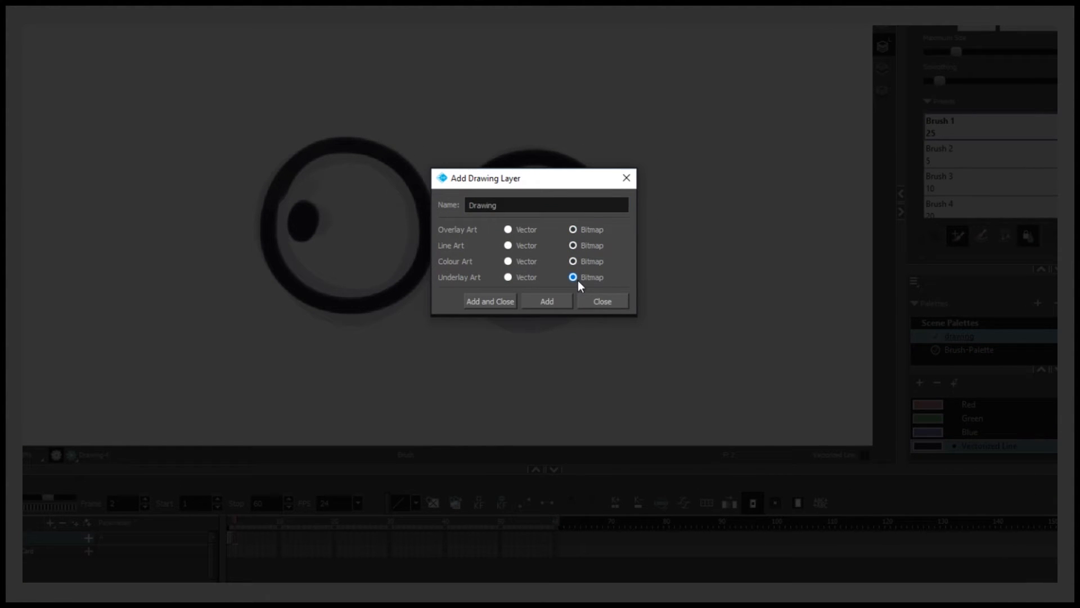
pyautogui.click(565, 297)
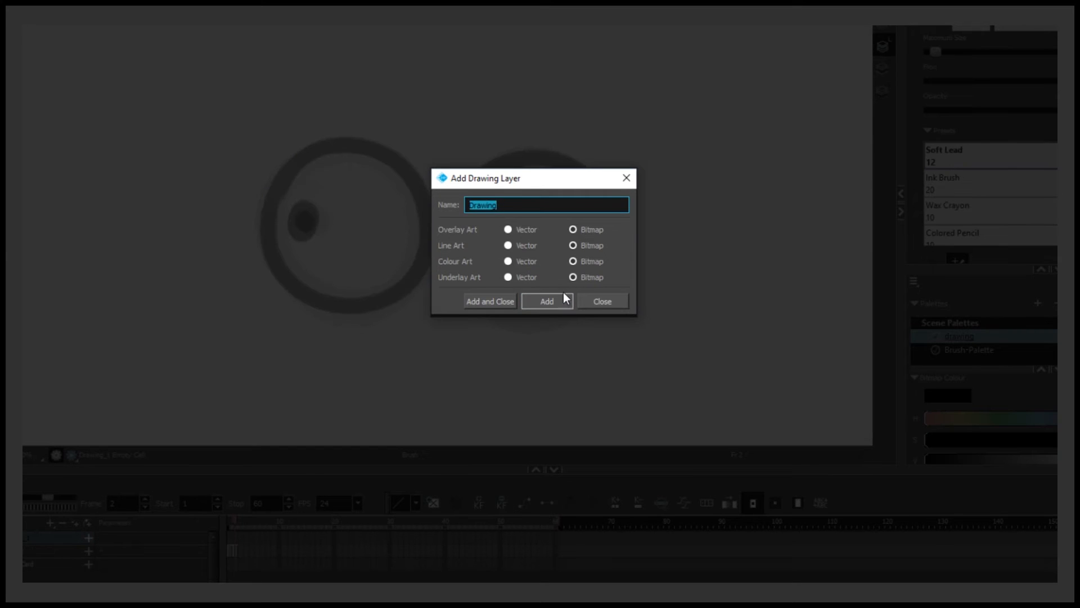
pyautogui.click(626, 177)
# Step: Check the scene's resolution, field of view and frame rate in the scene settings
pyautogui.click(145, 47)
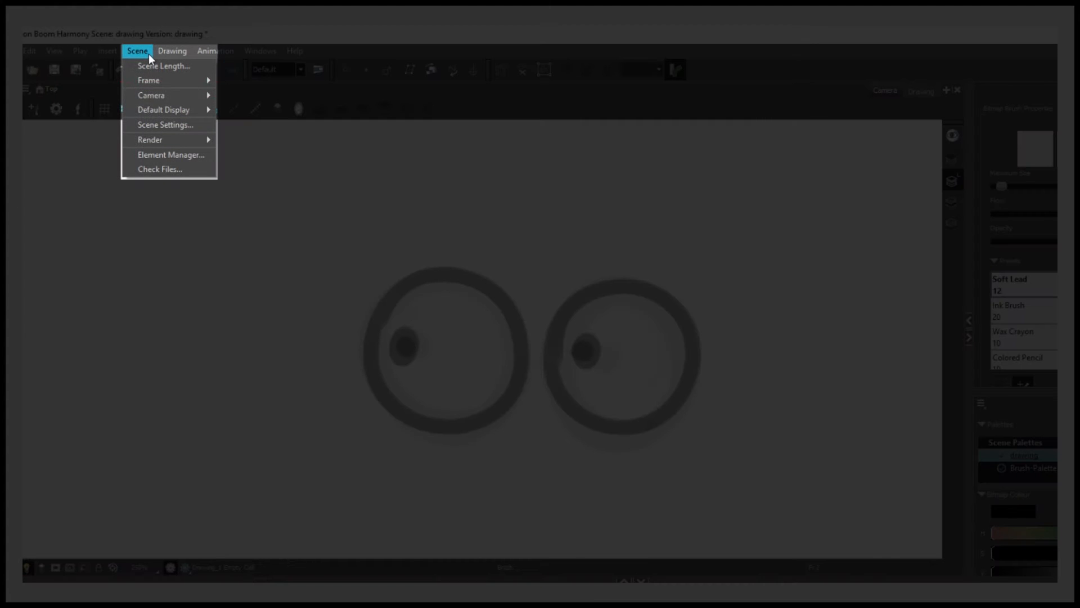
pyautogui.click(158, 124)
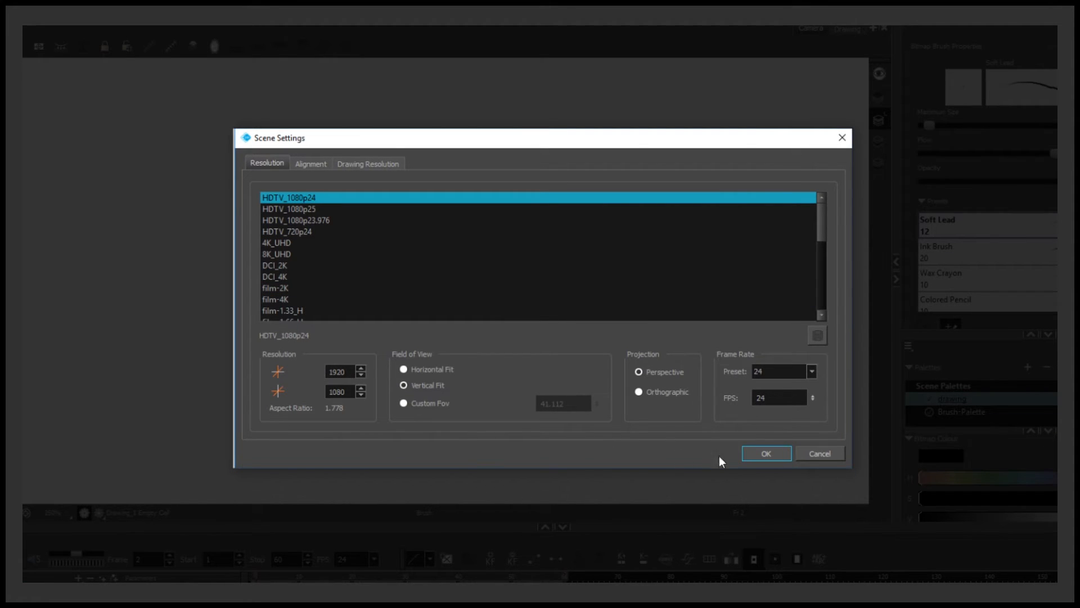
pyautogui.click(755, 458)
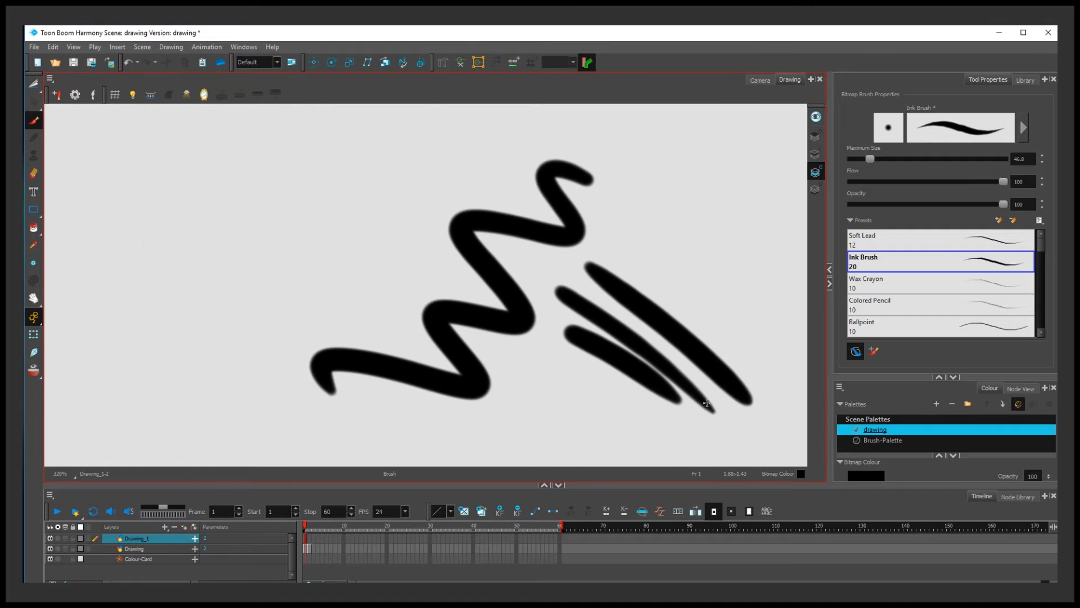
# Step: Zoom in on the ink strokes and change the bitmap drawing's pixel density, resampling it on all art layers
pyautogui.scroll(4, 707, 403)
pyautogui.scroll(-2, 707, 393)
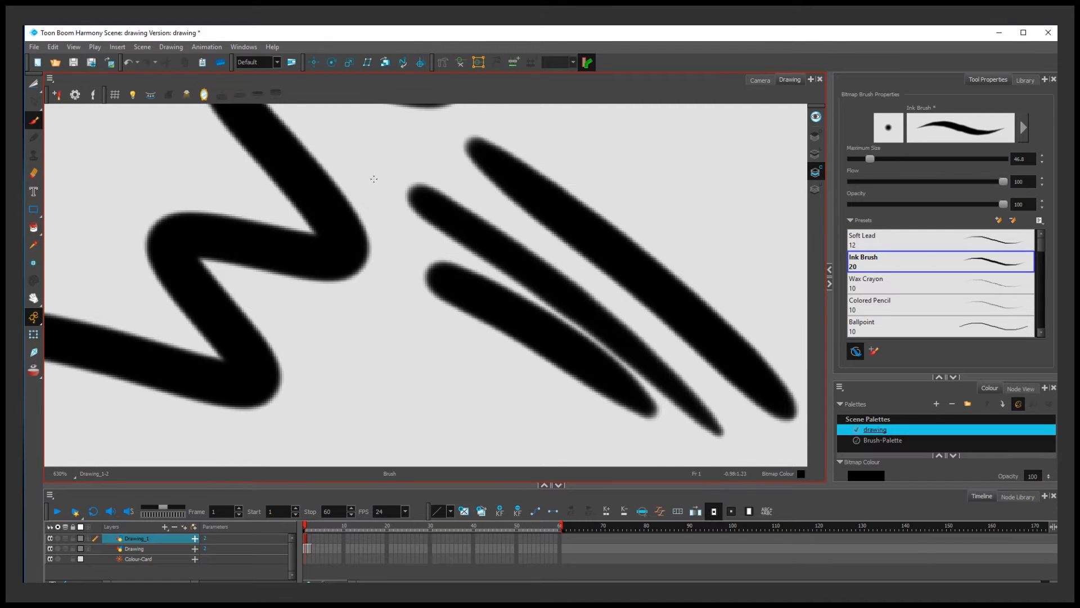
pyautogui.click(171, 47)
pyautogui.click(246, 297)
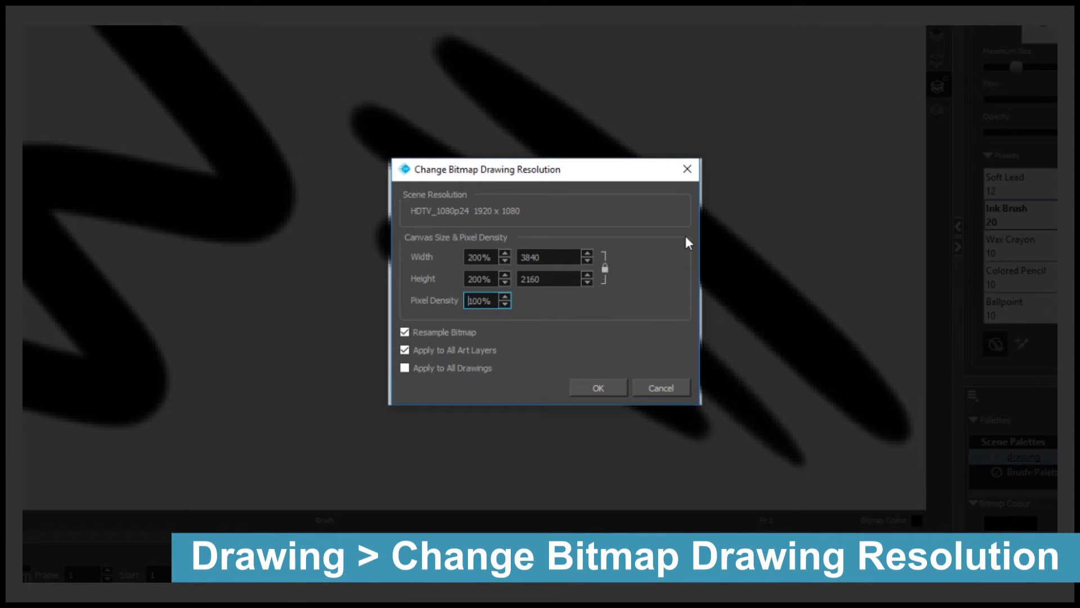
pyautogui.moveTo(468, 301); pyautogui.dragTo(475, 301)
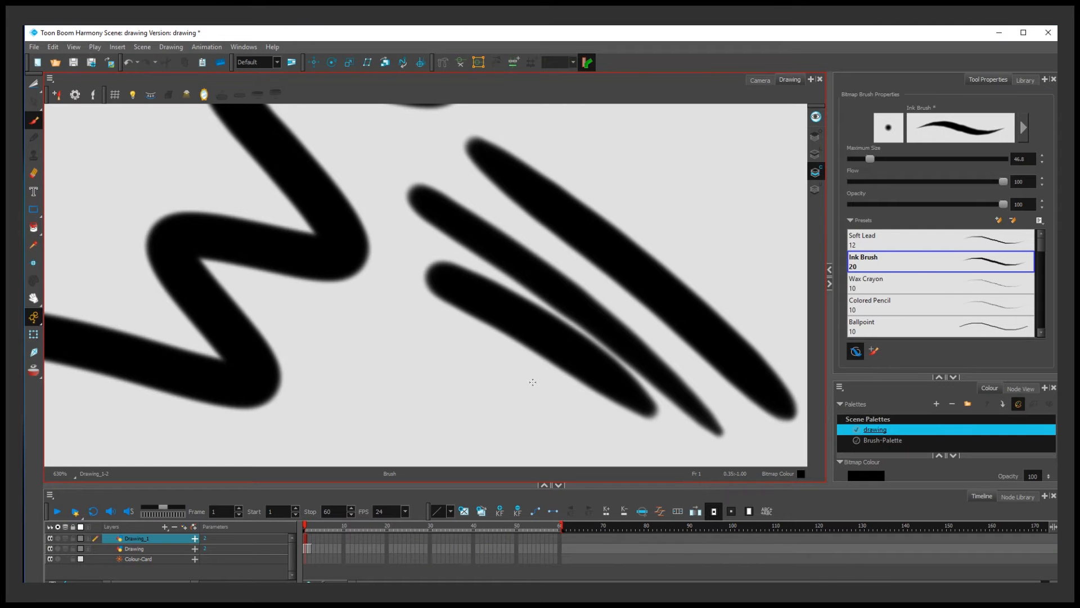
# Step: Set the scene's default pixel density for bitmap drawings to 300%
pyautogui.click(143, 46)
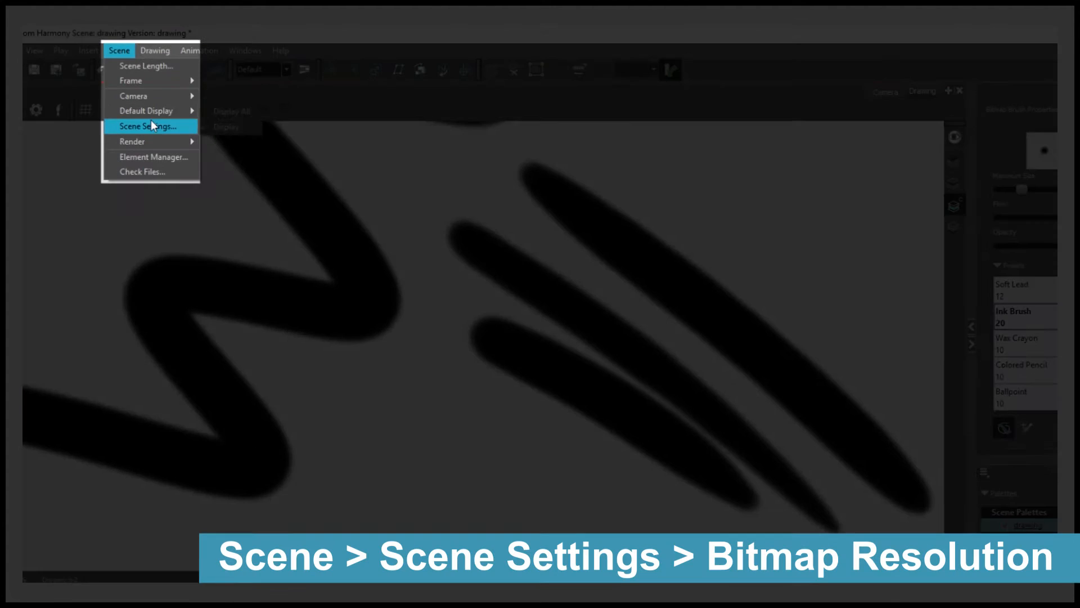
pyautogui.click(164, 97)
pyautogui.click(400, 188)
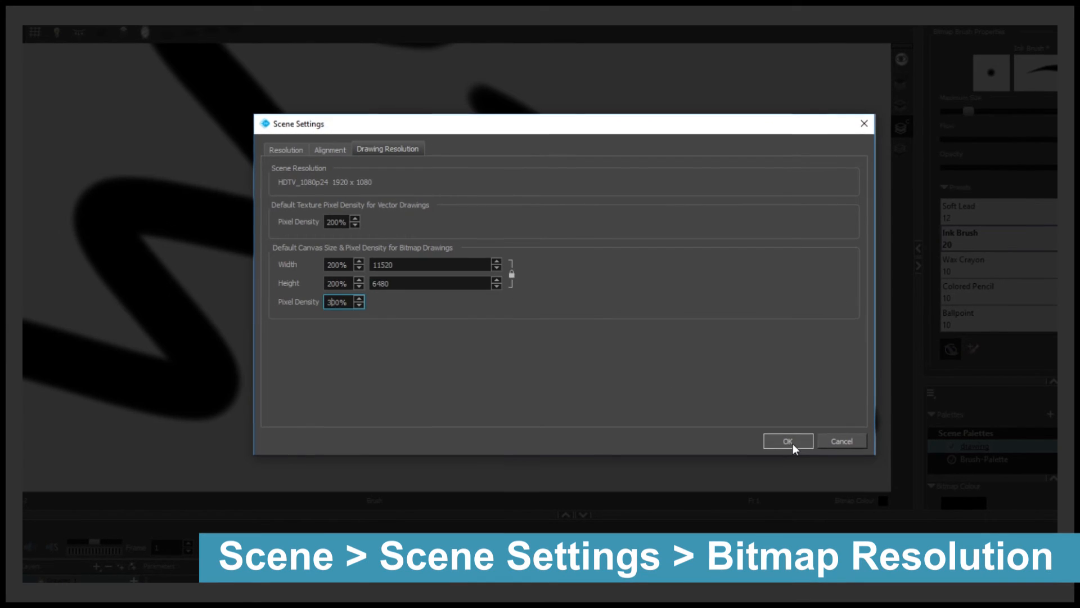
pyautogui.click(788, 440)
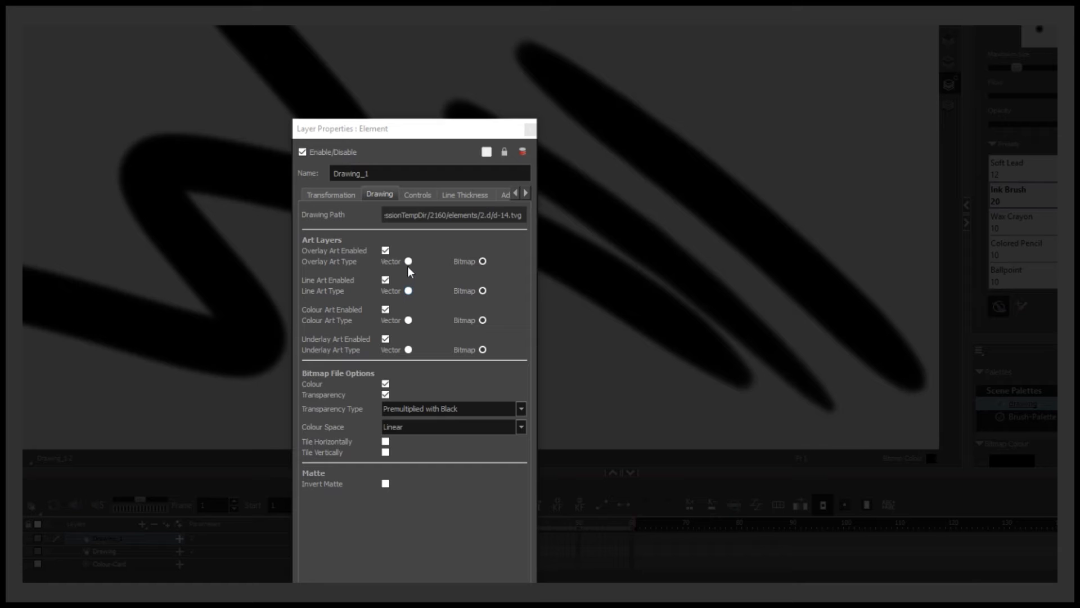
# Step: Set the Colour Art type of the Drawing_1 layer to Vector
pyautogui.click(409, 320)
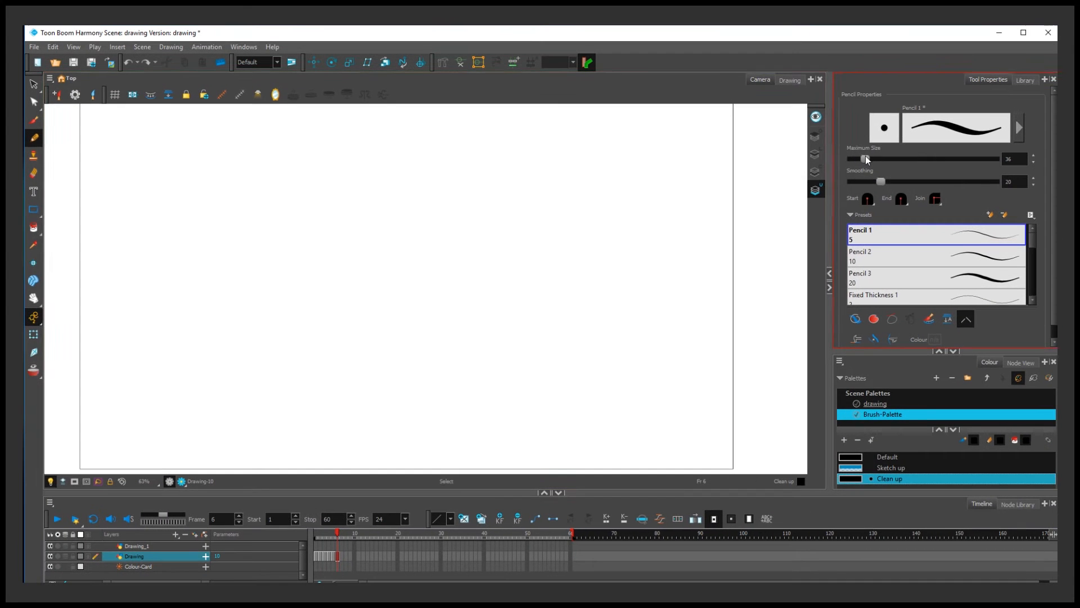
# Step: Draw a diagonal line across the frame with Pencil 1 in the Clean up colour and activate the Select tool
pyautogui.moveTo(308, 187); pyautogui.dragTo(557, 361)
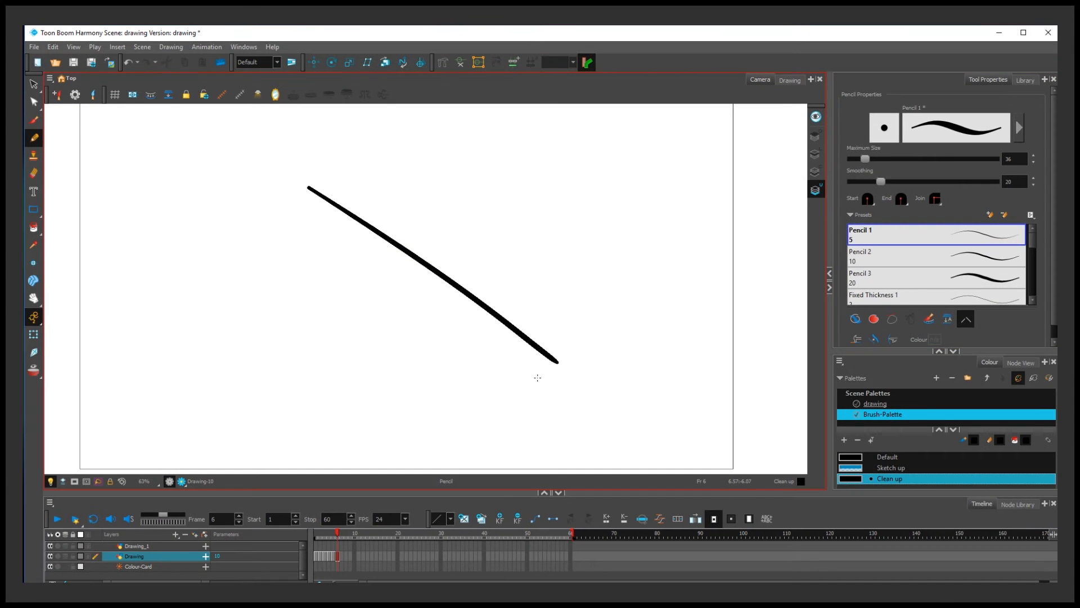
pyautogui.hotkey('alt', 's')
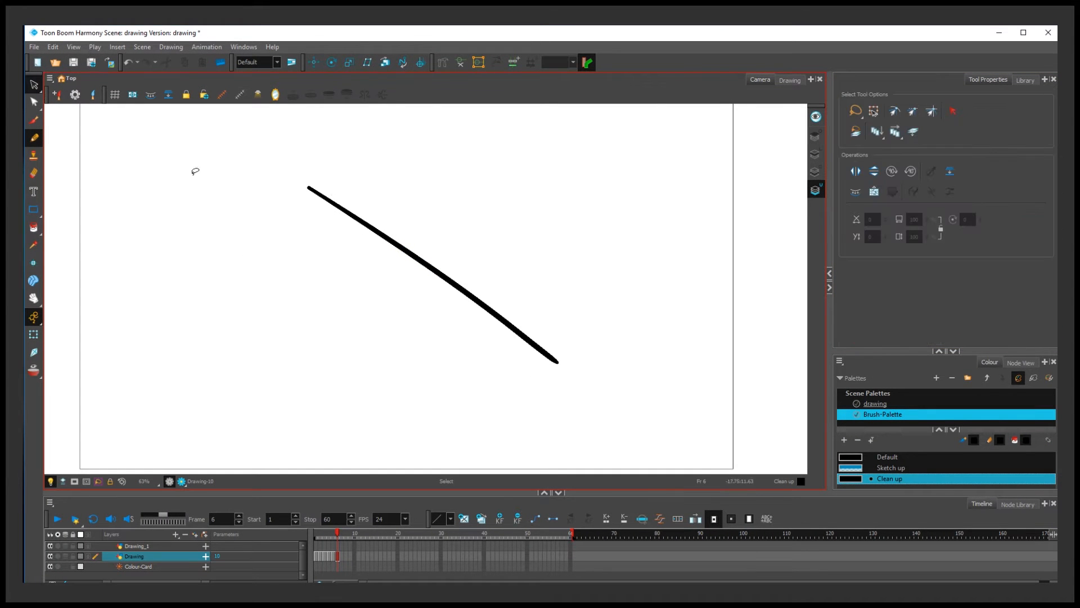
# Step: Enlarge the Pencil 1 tip and draw a thick, wavy Black stroke below the diagonal line
pyautogui.click(451, 274)
pyautogui.scroll(2, 423, 281)
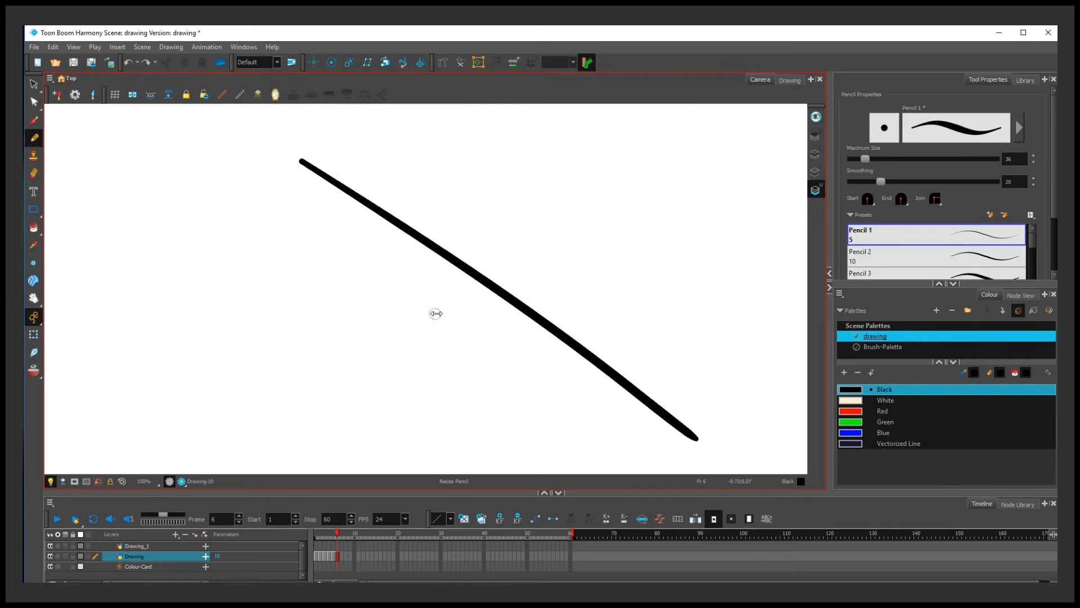
pyautogui.press('o')
pyautogui.moveTo(437, 312)
pyautogui.mouseDown()
pyautogui.moveTo(478, 309)
pyautogui.moveTo(444, 302)
pyautogui.mouseUp()
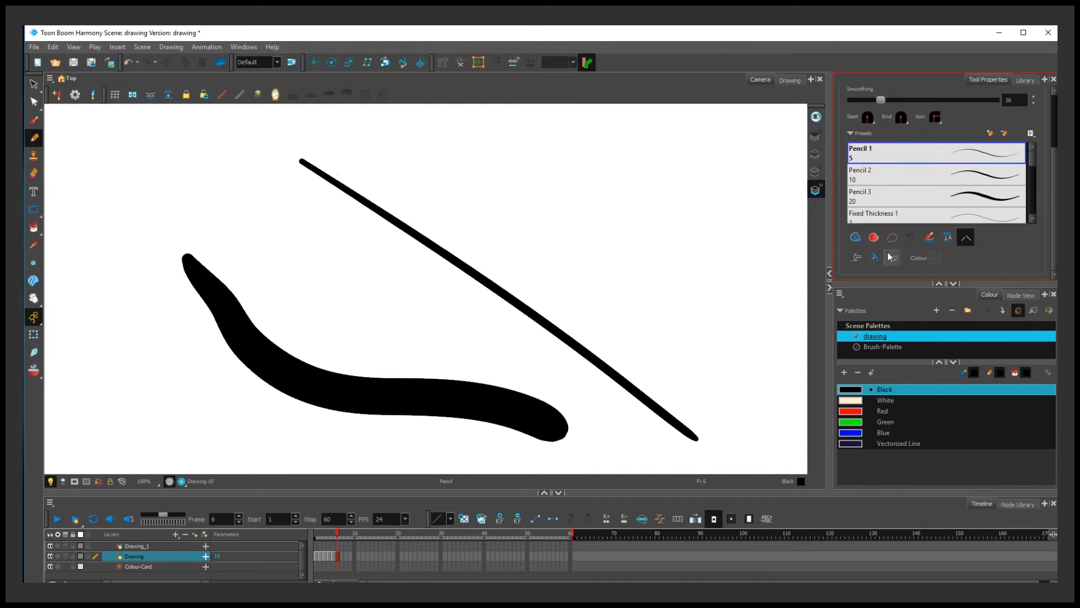
# Step: Turn on Draw Behind for the pencil and draw several Blue strokes crossing the two black strokes
pyautogui.click(855, 237)
pyautogui.click(883, 432)
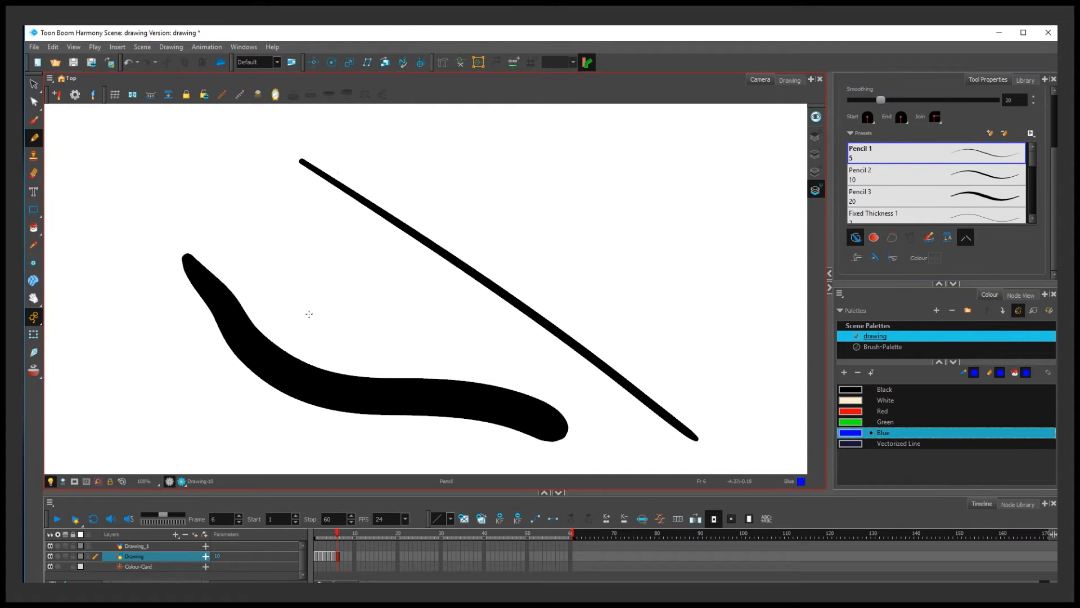
pyautogui.moveTo(309, 314); pyautogui.dragTo(467, 472)
pyautogui.press('shift')
pyautogui.moveTo(408, 333); pyautogui.dragTo(531, 466)
pyautogui.moveTo(263, 277); pyautogui.dragTo(292, 431)
pyautogui.moveTo(567, 202)
pyautogui.mouseDown()
pyautogui.moveTo(683, 288)
pyautogui.moveTo(739, 212)
pyautogui.mouseUp()
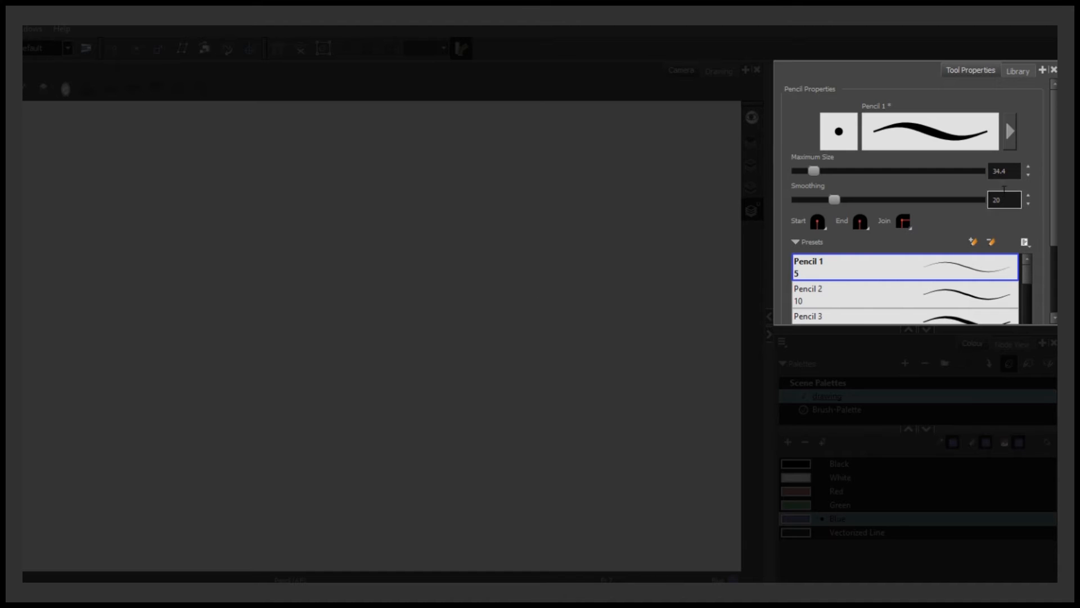
# Step: Set the minimum size of Pencil 1 to 35.2% and its texture to Felt
pyautogui.click(1017, 125)
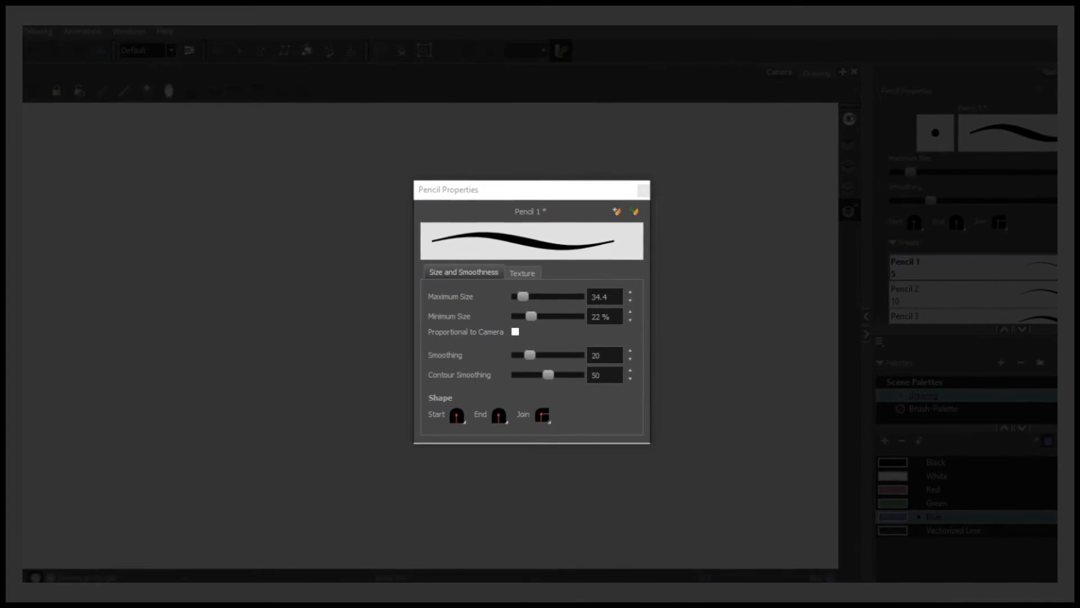
pyautogui.moveTo(527, 317); pyautogui.dragTo(538, 319)
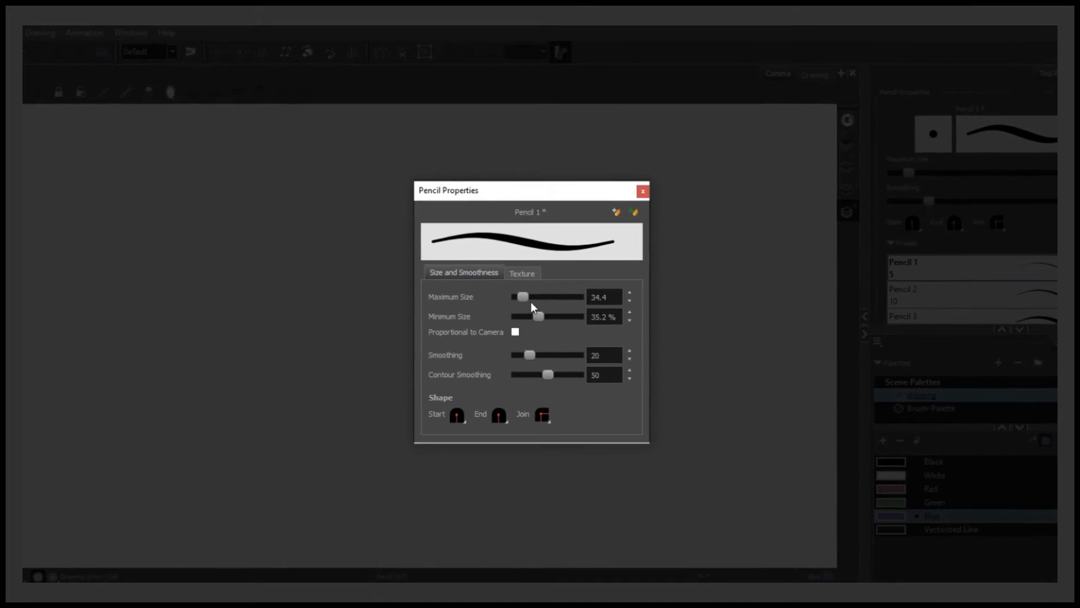
pyautogui.click(521, 273)
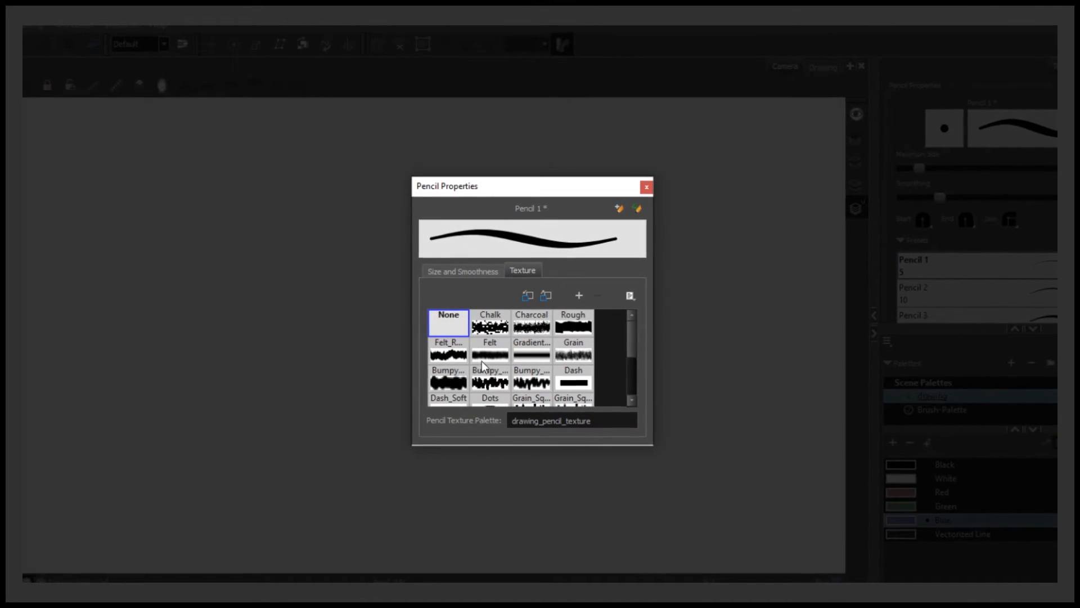
pyautogui.click(482, 356)
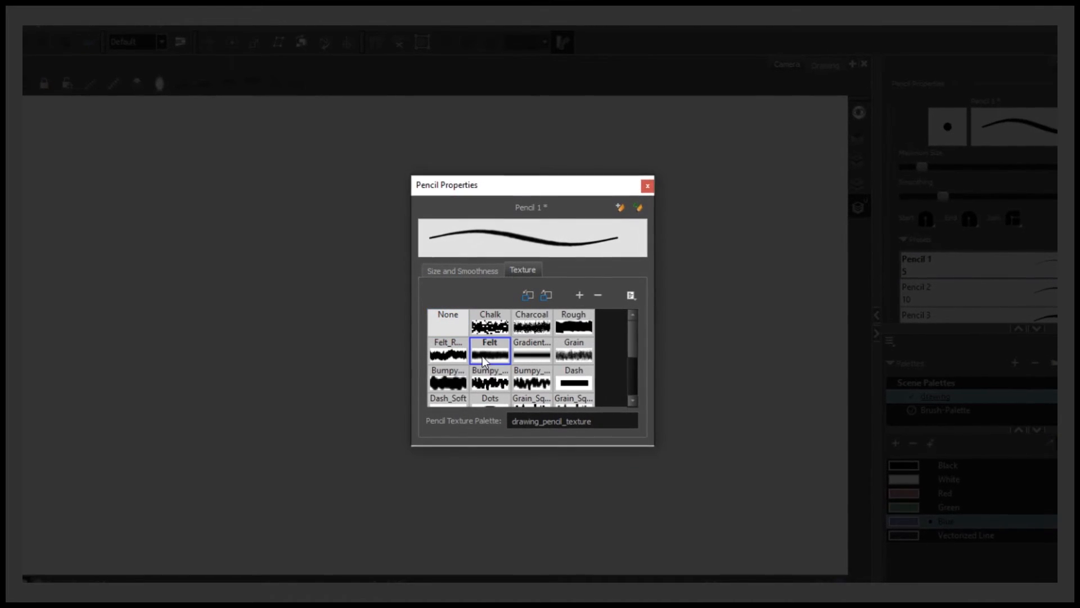
pyautogui.scroll(-1, 507, 363)
pyautogui.scroll(1, 508, 362)
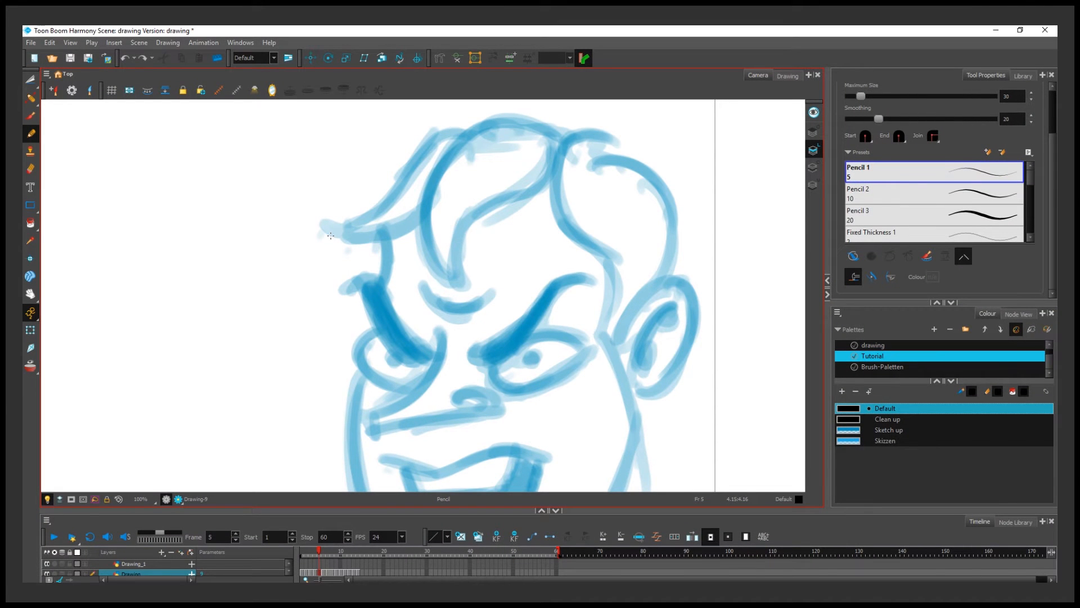
# Step: Ink the hair outline over the blue face sketch with Pencil 1 at size 30 in the Default colour and activate the Cutter tool
pyautogui.moveTo(431, 200)
pyautogui.mouseDown()
pyautogui.moveTo(339, 228)
pyautogui.moveTo(409, 159)
pyautogui.moveTo(490, 143)
pyautogui.mouseUp()
pyautogui.moveTo(566, 143)
pyautogui.mouseDown()
pyautogui.moveTo(450, 150)
pyautogui.moveTo(457, 285)
pyautogui.mouseUp()
pyautogui.moveTo(620, 140)
pyautogui.mouseDown()
pyautogui.moveTo(568, 134)
pyautogui.moveTo(610, 299)
pyautogui.moveTo(601, 332)
pyautogui.mouseUp()
pyautogui.moveTo(457, 284)
pyautogui.mouseDown()
pyautogui.moveTo(491, 203)
pyautogui.moveTo(548, 175)
pyautogui.mouseUp()
pyautogui.hotkey('ctrl', 'z')
pyautogui.moveTo(456, 284); pyautogui.dragTo(548, 174)
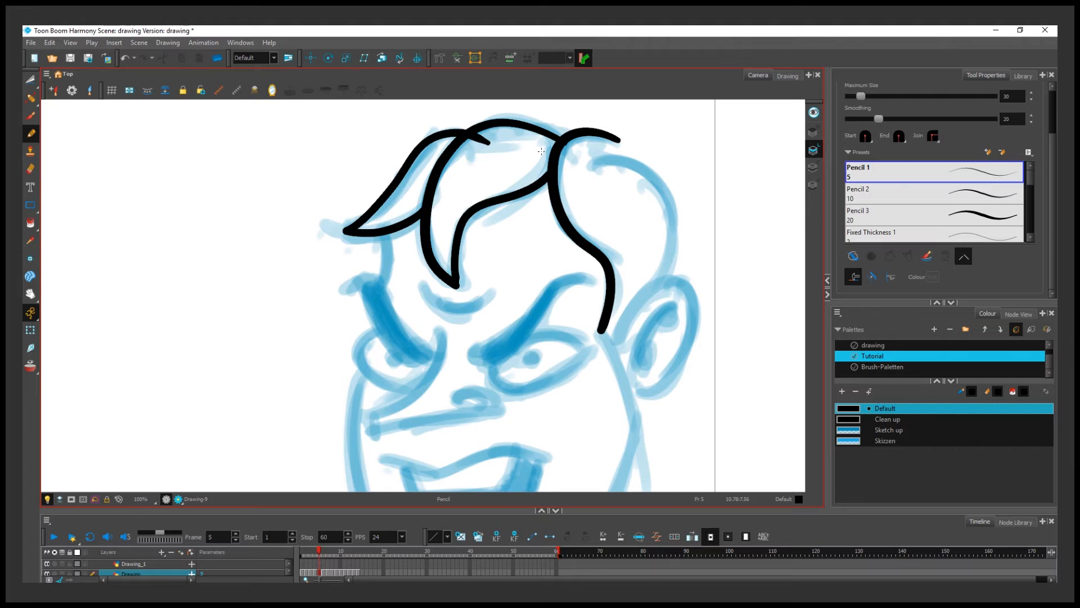
pyautogui.moveTo(619, 139)
pyautogui.mouseDown()
pyautogui.moveTo(595, 163)
pyautogui.moveTo(663, 286)
pyautogui.mouseUp()
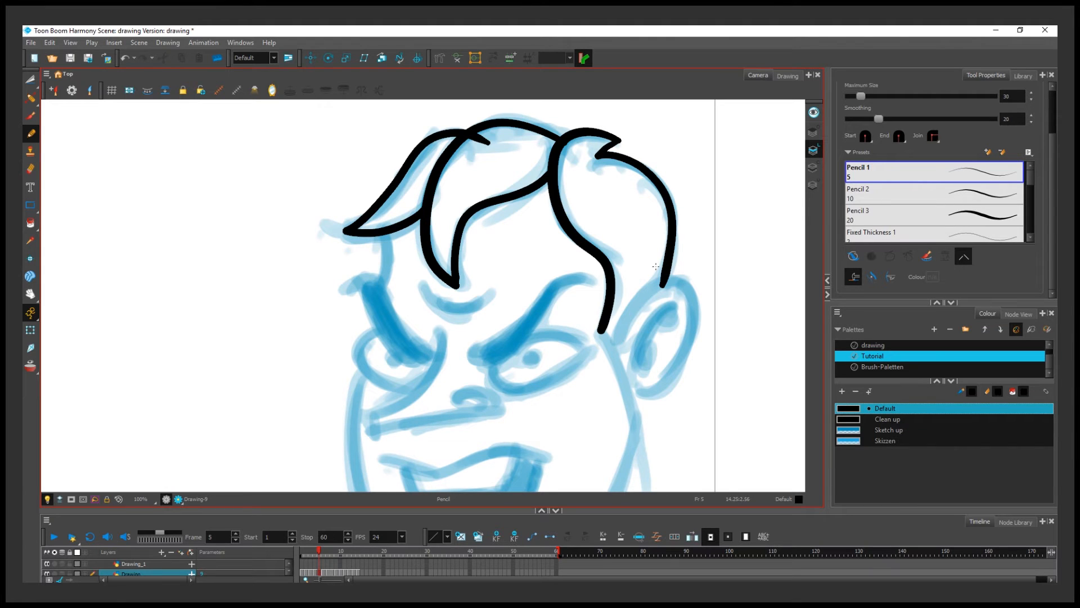
pyautogui.hotkey('alt', 't')
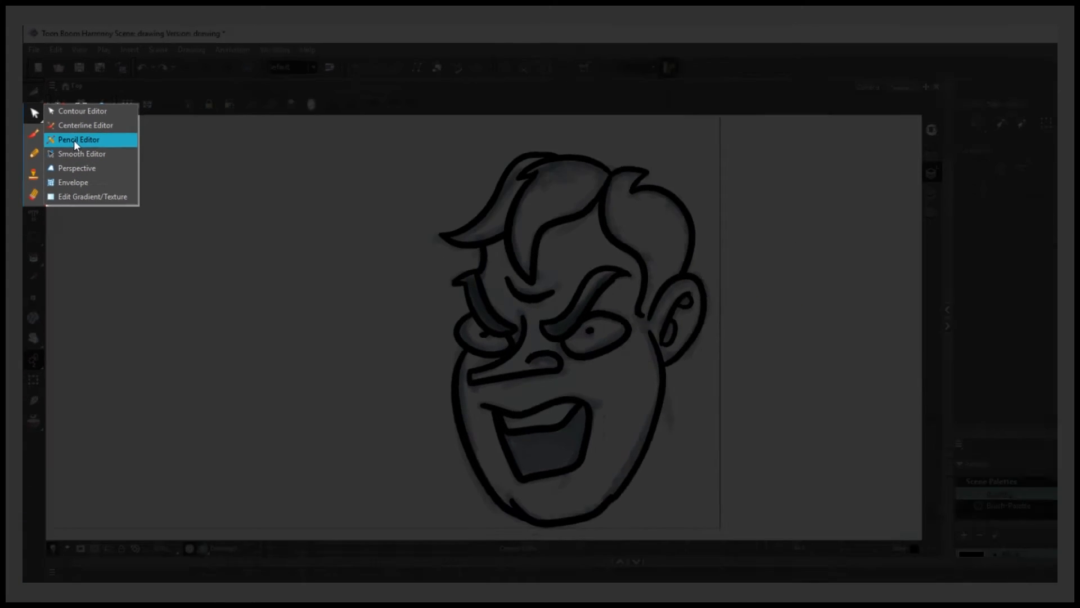
# Step: Try thinning the pencil line at the back of the hair with the Pencil Editor and undo the change
pyautogui.click(73, 140)
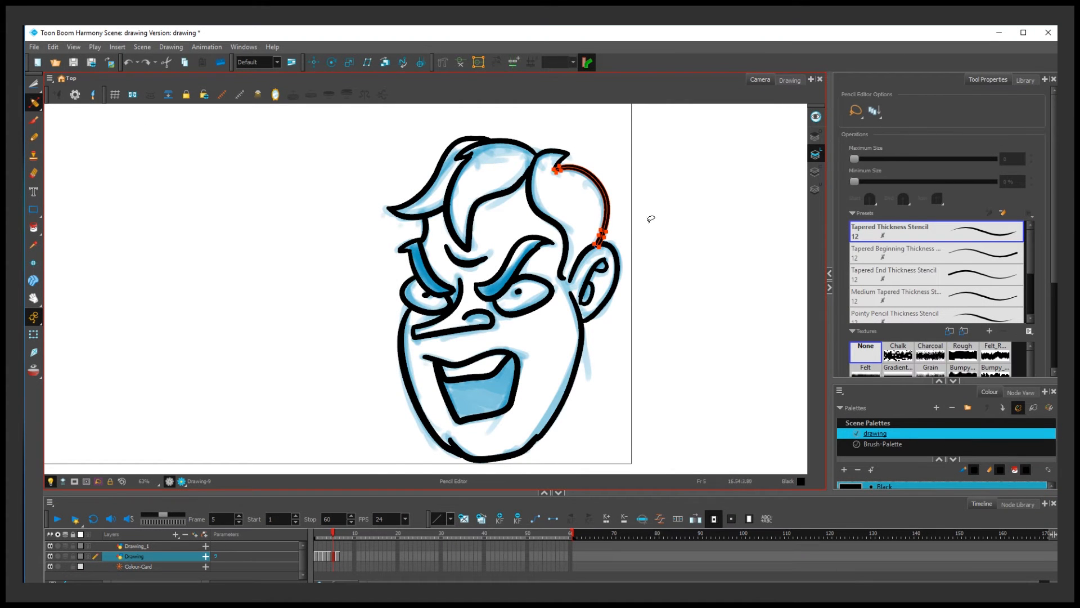
pyautogui.scroll(5, 624, 188)
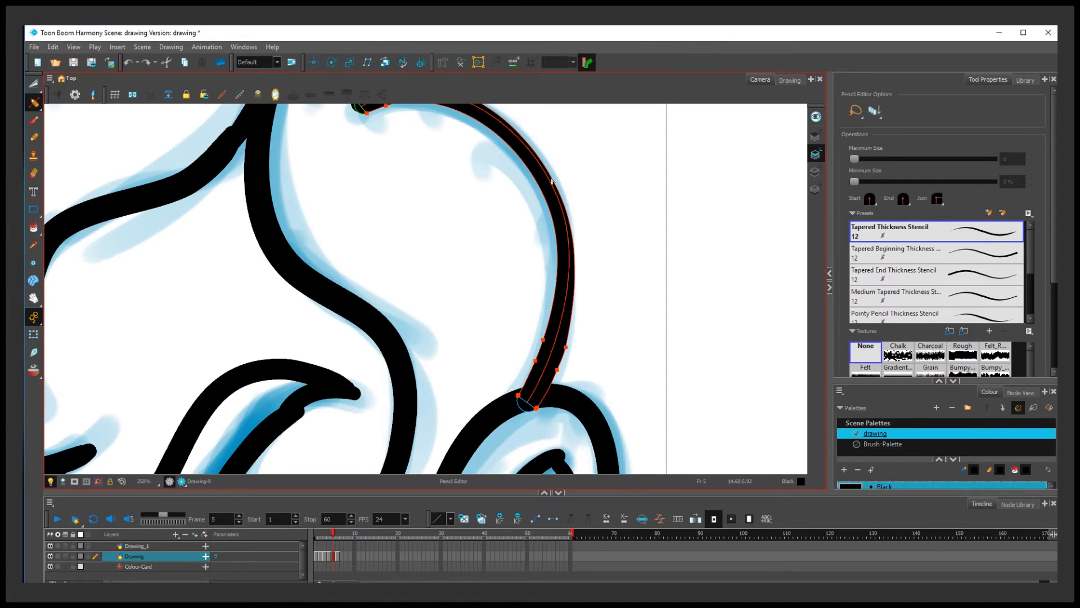
pyautogui.scroll(-2, 602, 195)
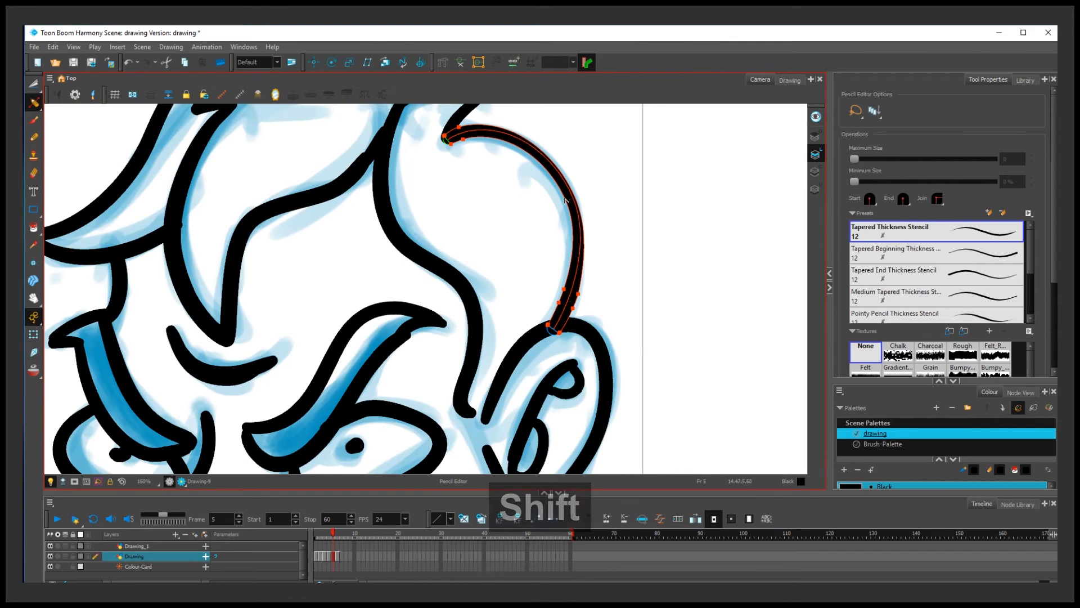
pyautogui.scroll(-3, 591, 220)
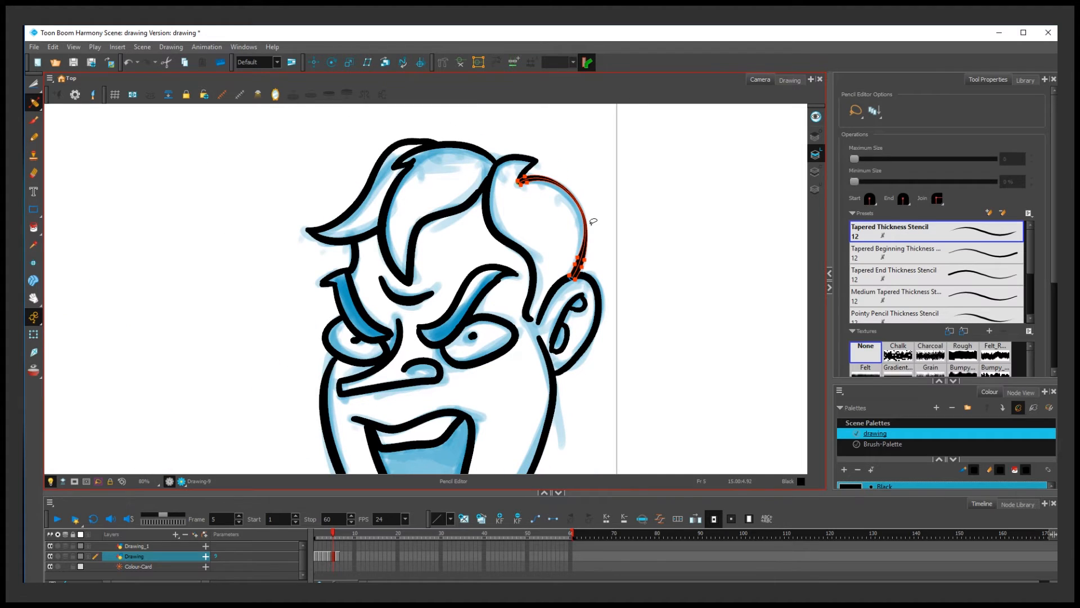
pyautogui.hotkey('ctrl', 'z')
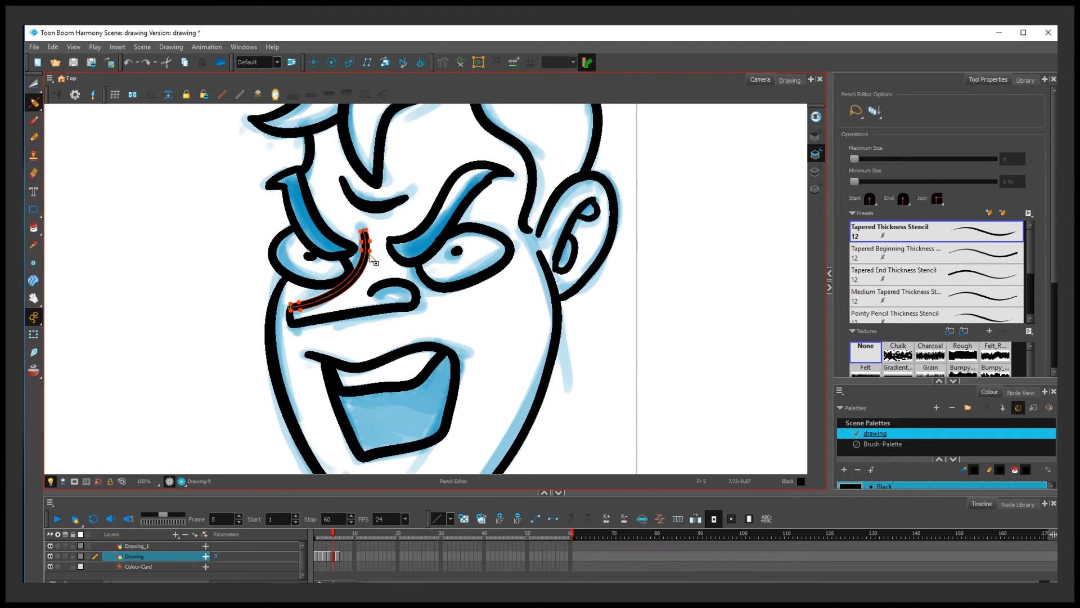
# Step: Reshape the pencil line along the bridge of the nose by moving one of its control points
pyautogui.click(371, 255)
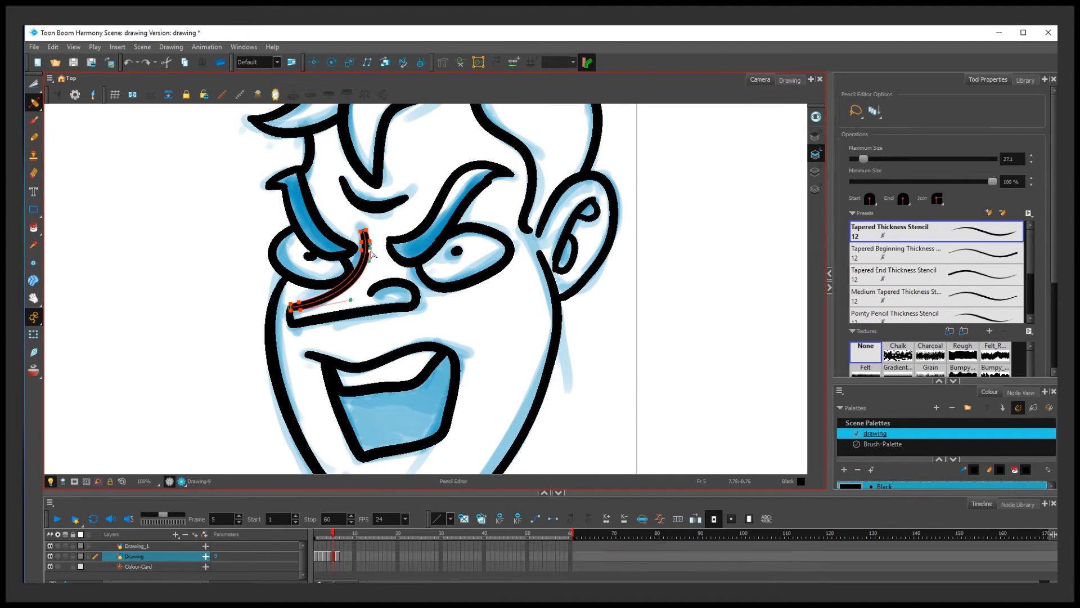
pyautogui.moveTo(371, 257); pyautogui.dragTo(369, 306)
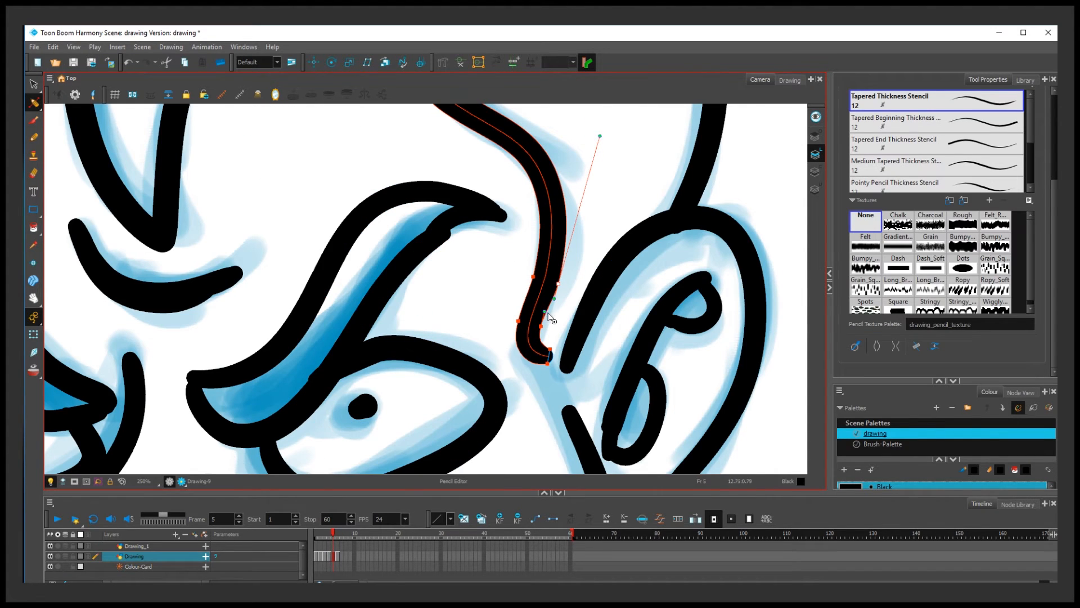
# Step: Select a contour point near the lower end of the sideburn line and thicken the line there in repeated increments
pyautogui.moveTo(558, 284); pyautogui.dragTo(557, 284)
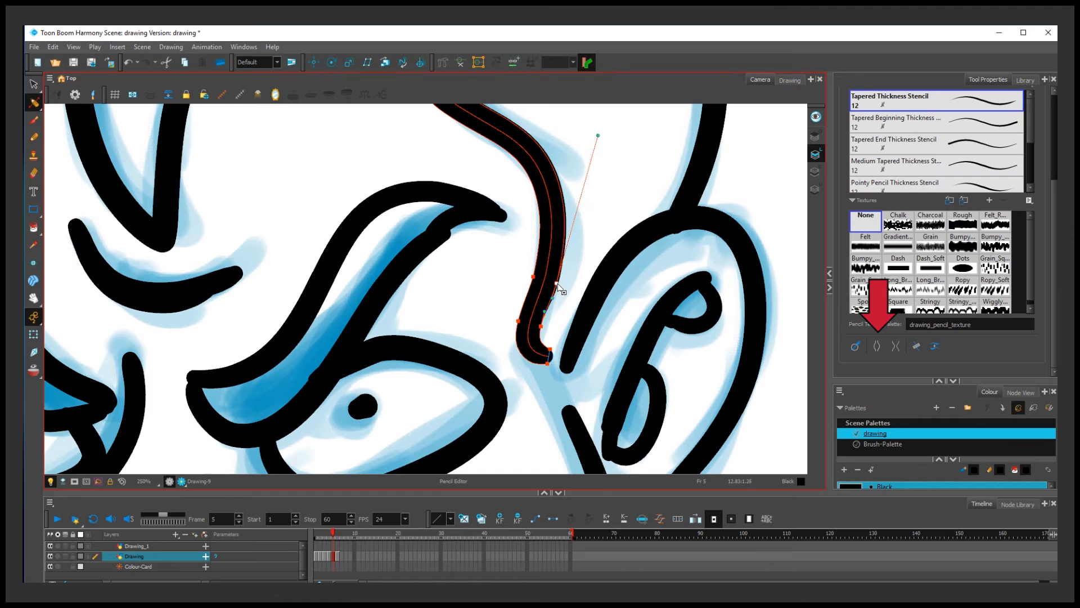
pyautogui.click(875, 352)
pyautogui.click(874, 352)
pyautogui.click(875, 352)
pyautogui.click(875, 352)
pyautogui.click(874, 351)
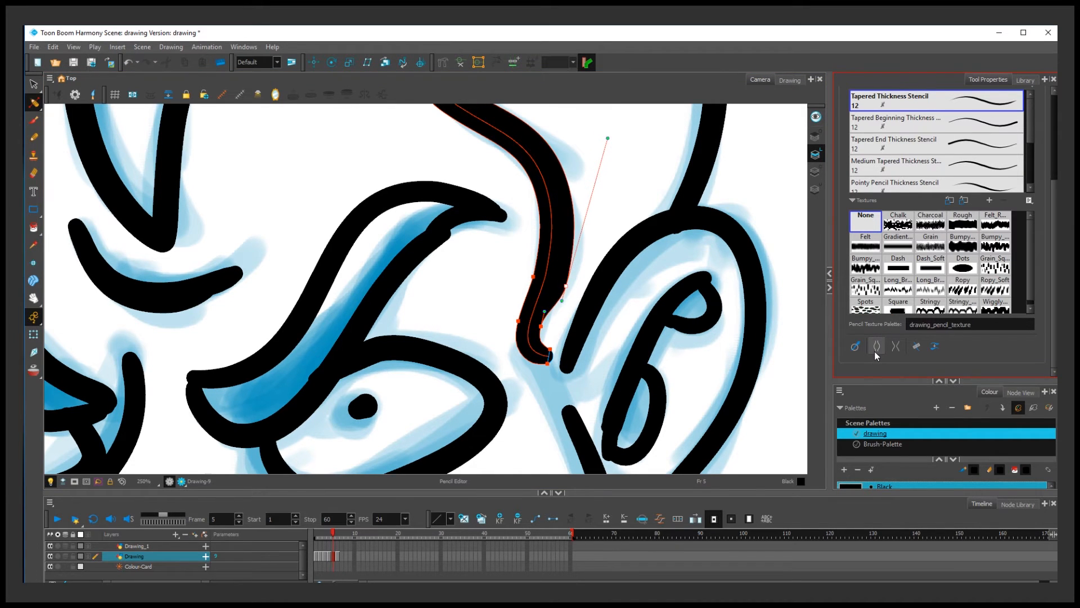
# Step: Thin the sideburn line at the selected contour point in repeated increments
pyautogui.click(897, 347)
pyautogui.click(897, 348)
pyautogui.click(897, 347)
pyautogui.click(897, 347)
pyautogui.click(897, 347)
pyautogui.click(897, 347)
pyautogui.click(896, 347)
pyautogui.click(897, 347)
pyautogui.click(897, 347)
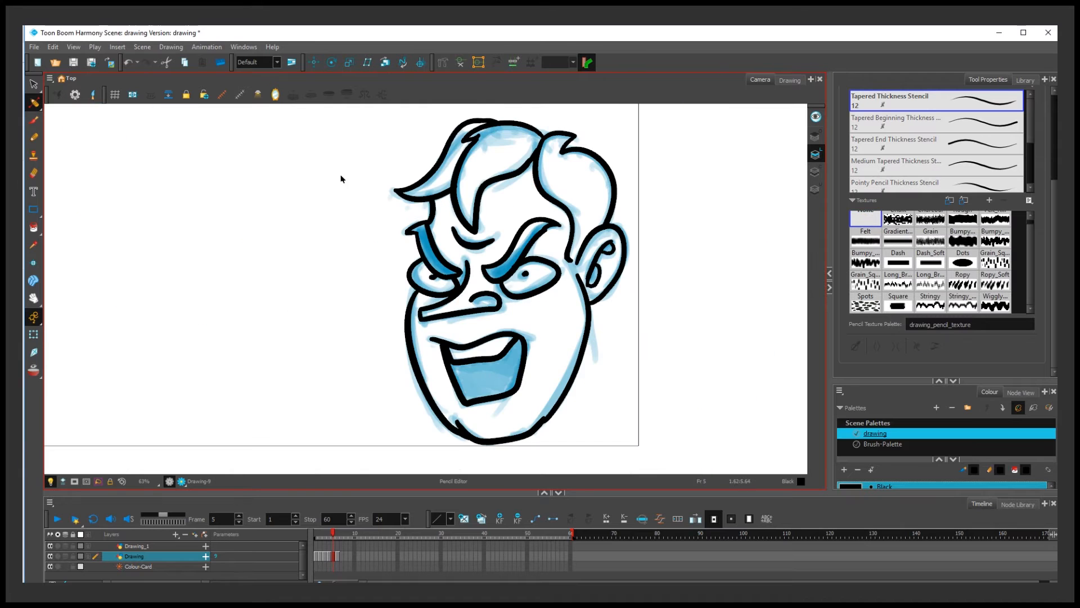
# Step: Select all pencil lines of the face, remove their thickness variation and clear the selection
pyautogui.moveTo(316, 225)
pyautogui.mouseDown()
pyautogui.moveTo(435, 415)
pyautogui.moveTo(670, 445)
pyautogui.moveTo(450, 120)
pyautogui.moveTo(394, 146)
pyautogui.mouseUp()
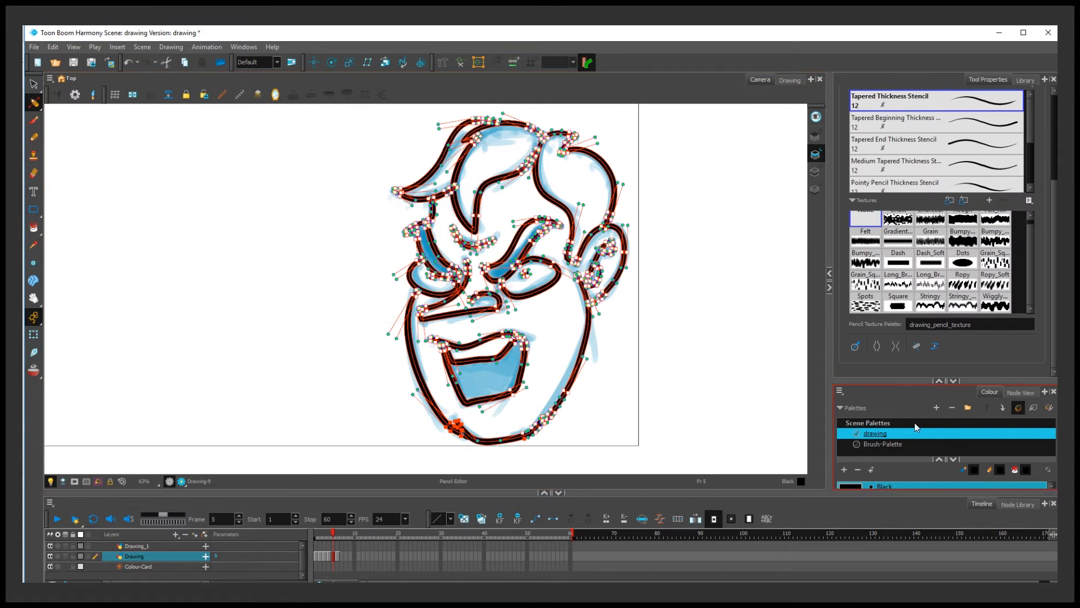
pyautogui.click(917, 346)
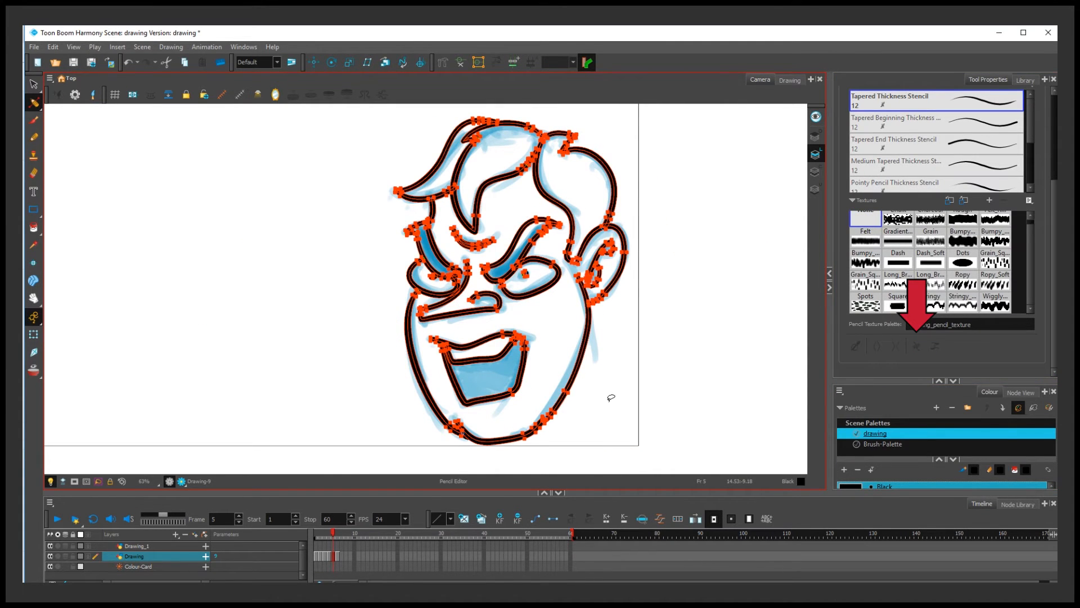
pyautogui.click(642, 304)
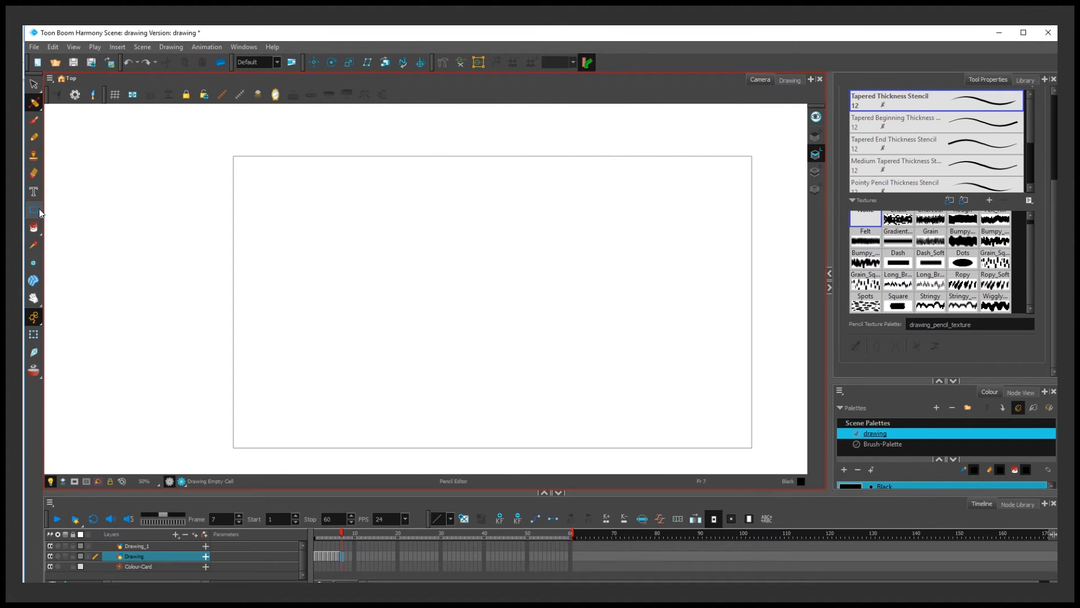
# Step: Draw several straight strokes with the Line tool, two horizontal ones low in the frame and others near its upper corner
pyautogui.click(39, 208)
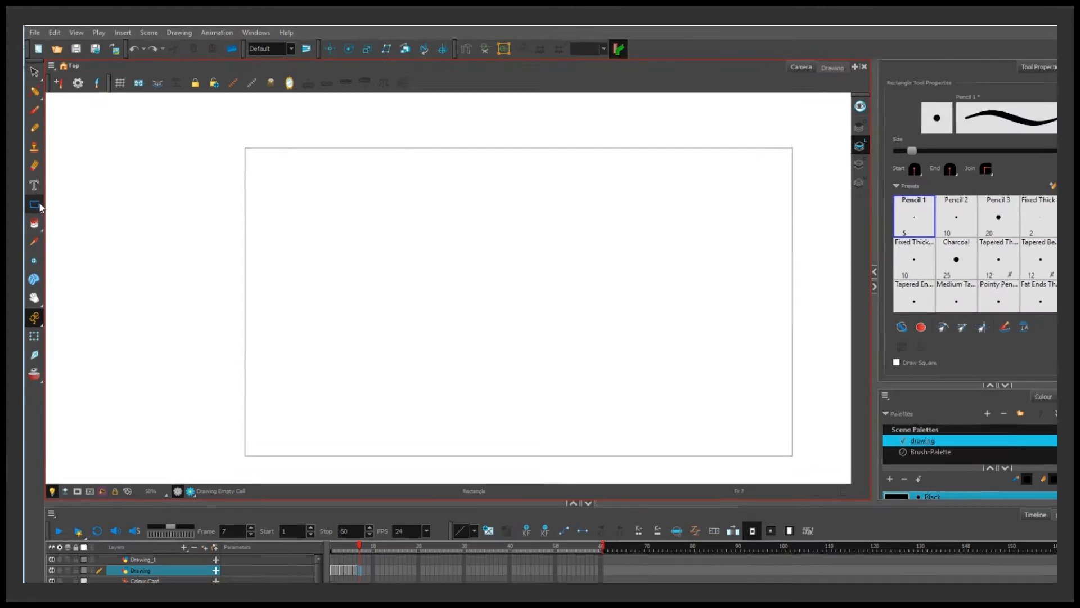
pyautogui.click(40, 207)
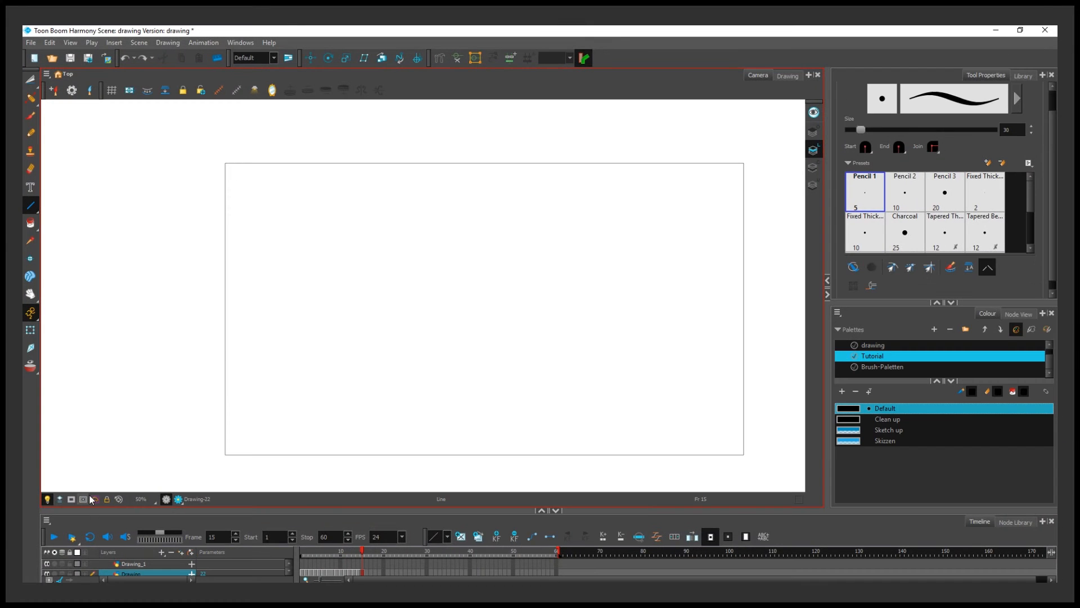
pyautogui.moveTo(392, 421); pyautogui.dragTo(648, 430)
pyautogui.moveTo(471, 404); pyautogui.dragTo(535, 396)
pyautogui.moveTo(289, 371); pyautogui.dragTo(528, 369)
pyautogui.press('shift')
pyautogui.moveTo(642, 207); pyautogui.dragTo(743, 231)
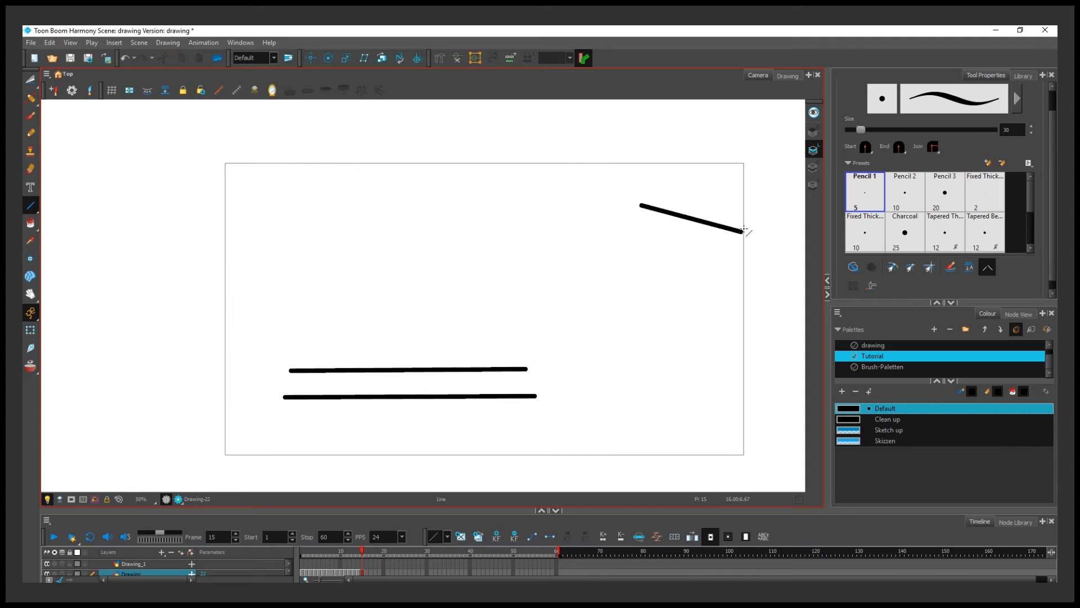
pyautogui.moveTo(635, 205); pyautogui.dragTo(656, 290)
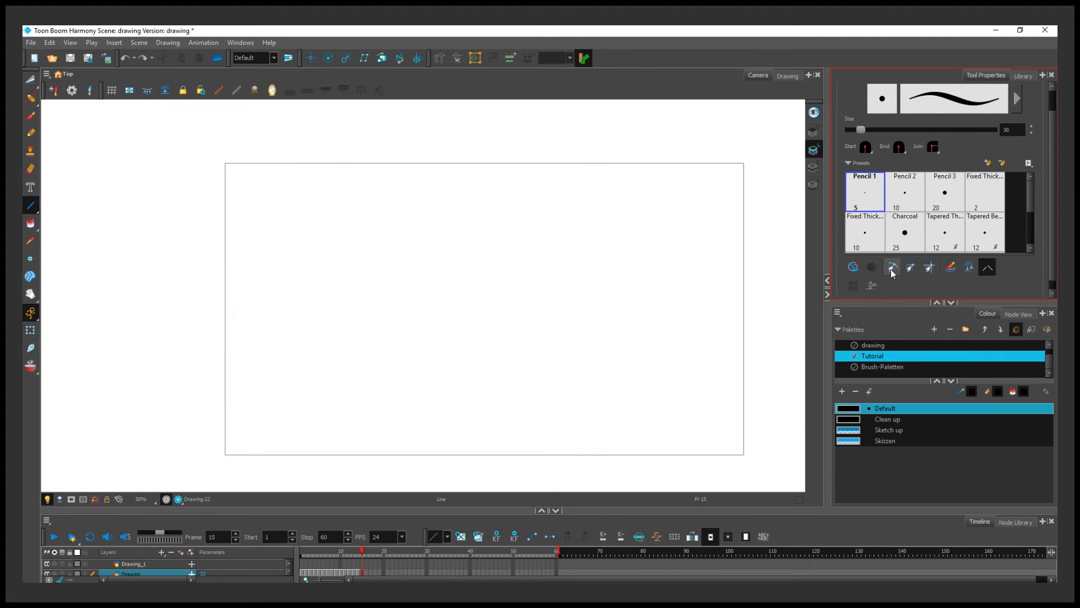
# Step: Turn on Snap to Contour for the Line tool
pyautogui.click(892, 267)
pyautogui.moveTo(500, 227)
pyautogui.mouseDown()
pyautogui.moveTo(572, 297)
pyautogui.moveTo(506, 353)
pyautogui.moveTo(482, 286)
pyautogui.moveTo(439, 285)
pyautogui.moveTo(499, 224)
pyautogui.mouseUp()
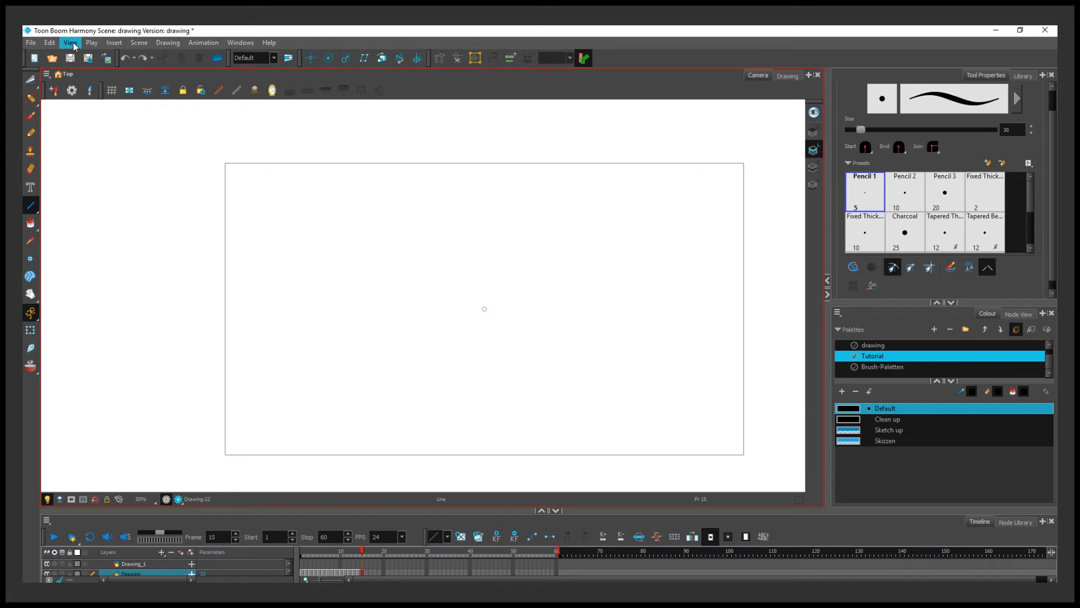
# Step: Show the 12 Field Grid, turn on Snap to Grid and draw a line from the grid's centre towards its upper left
pyautogui.click(70, 42)
pyautogui.moveTo(122, 201)
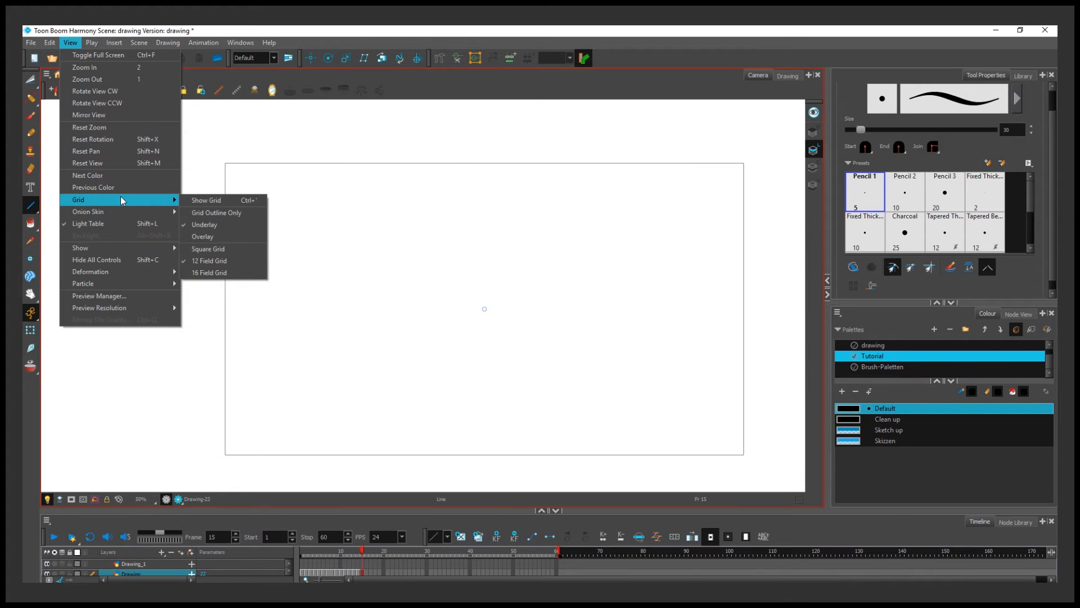
pyautogui.click(203, 201)
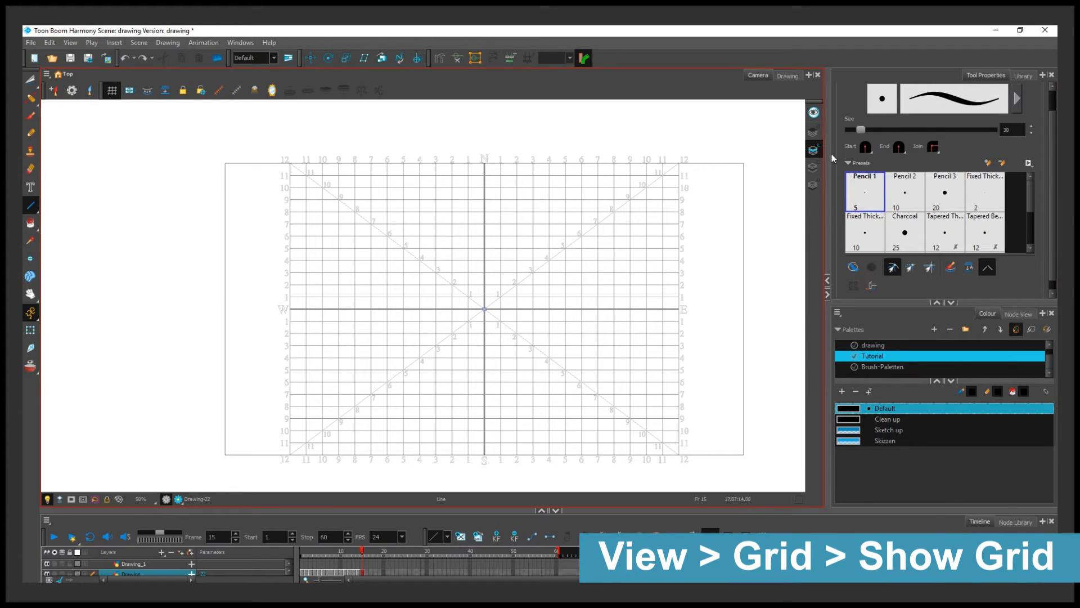
pyautogui.click(930, 268)
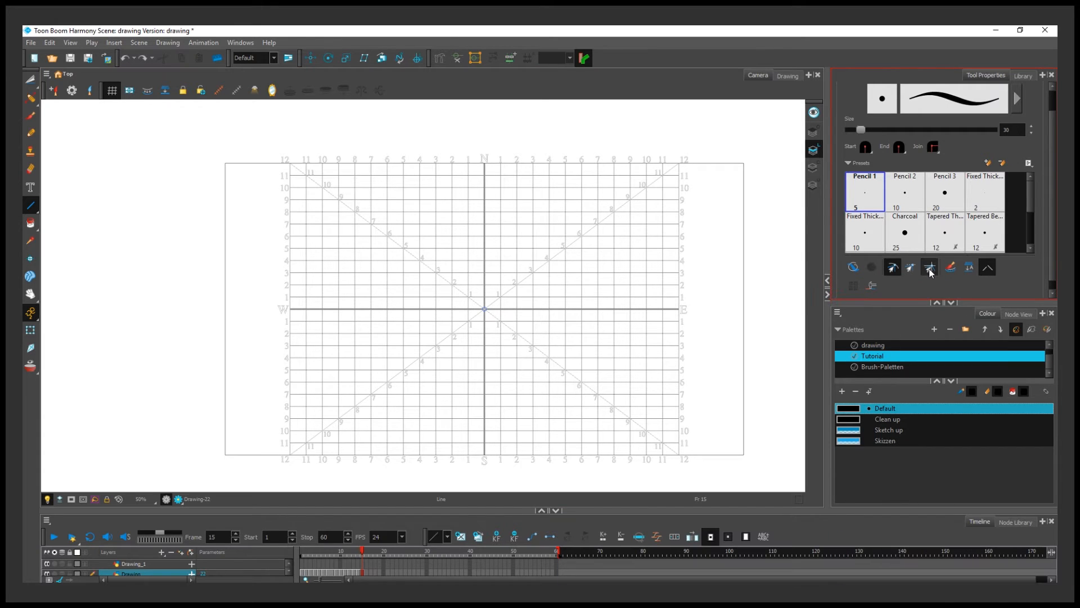
pyautogui.moveTo(483, 309)
pyautogui.mouseDown()
pyautogui.moveTo(603, 309)
pyautogui.moveTo(484, 349)
pyautogui.moveTo(483, 406)
pyautogui.moveTo(647, 430)
pyautogui.moveTo(349, 173)
pyautogui.mouseUp()
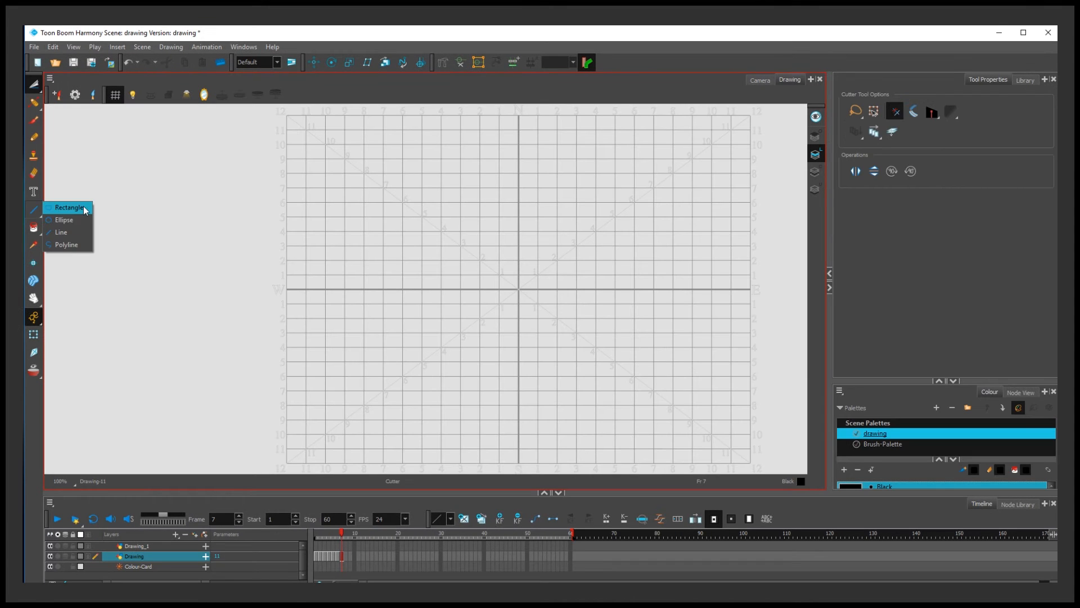
# Step: Draw a large rectangle over the grid and a smaller square inside it with Pencil 1 at size 34.4
pyautogui.click(68, 207)
pyautogui.moveTo(365, 167); pyautogui.dragTo(621, 337)
pyautogui.moveTo(472, 200); pyautogui.dragTo(559, 286)
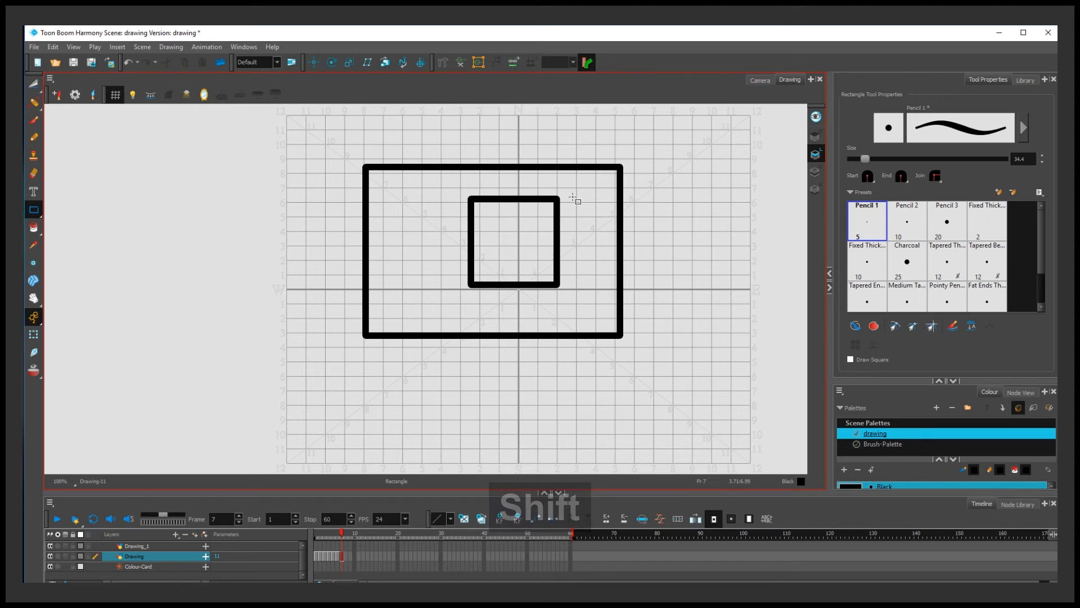
# Step: Draw a small square inside the inner square and four more squares around the large rectangle's outer side and lower corner
pyautogui.moveTo(499, 224); pyautogui.dragTo(535, 259)
pyautogui.moveTo(661, 172); pyautogui.dragTo(688, 210)
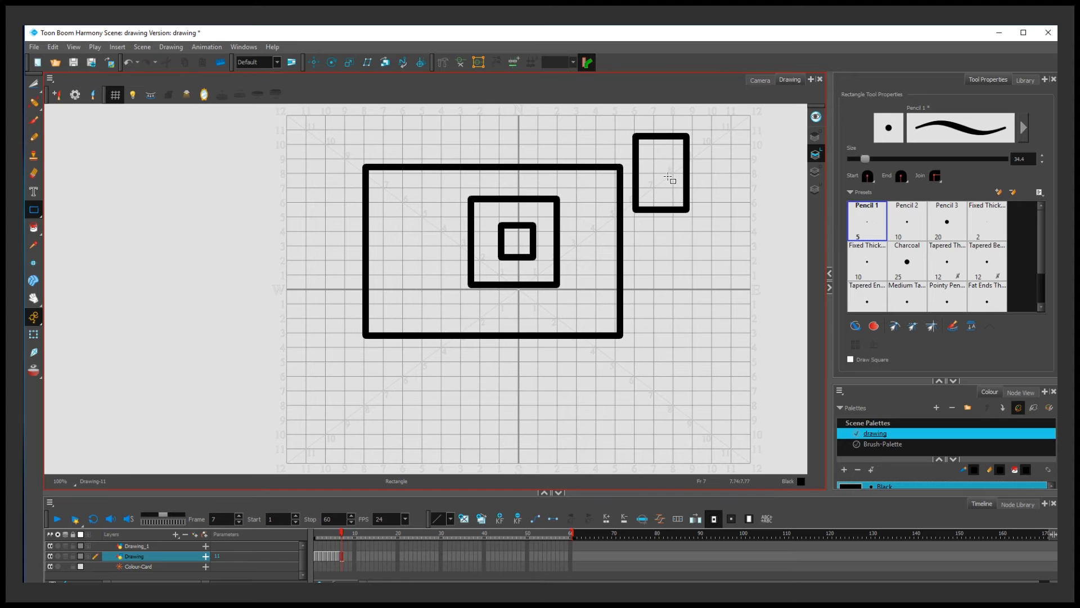
pyautogui.moveTo(691, 268); pyautogui.dragTo(720, 300)
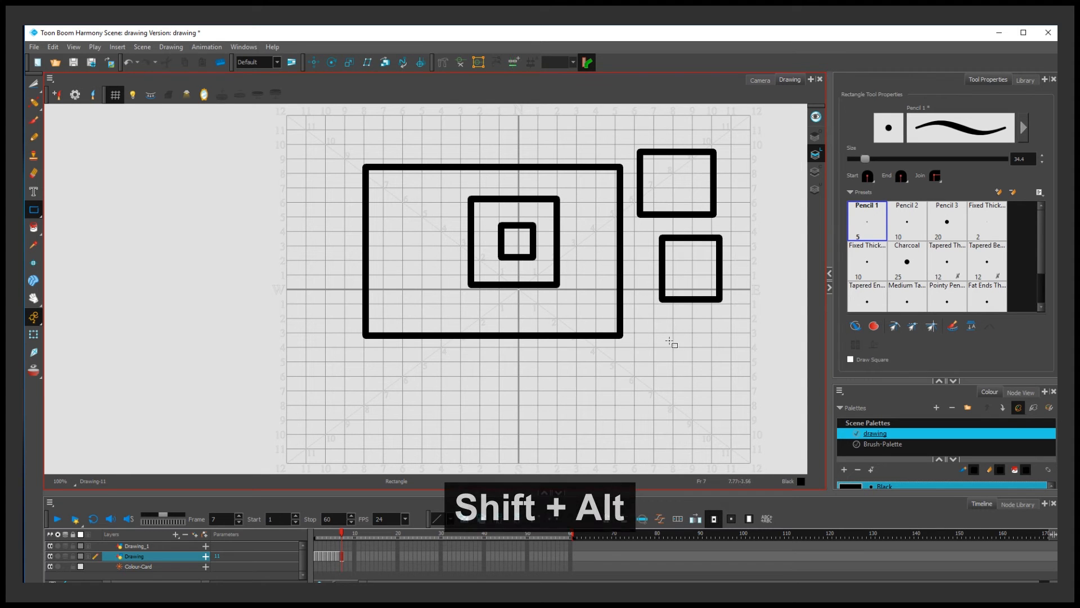
pyautogui.moveTo(673, 359); pyautogui.dragTo(702, 382)
pyautogui.moveTo(585, 382); pyautogui.dragTo(613, 399)
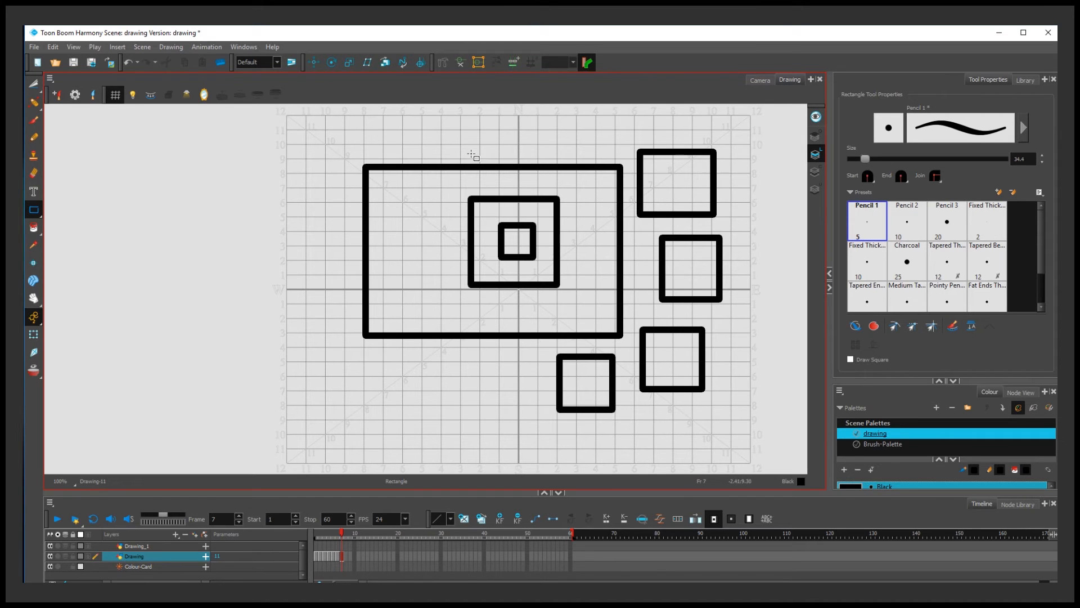
# Step: Turn on Auto Fill for the Rectangle tool, draw three rectangles below the large one, and reduce the pencil size
pyautogui.click(874, 328)
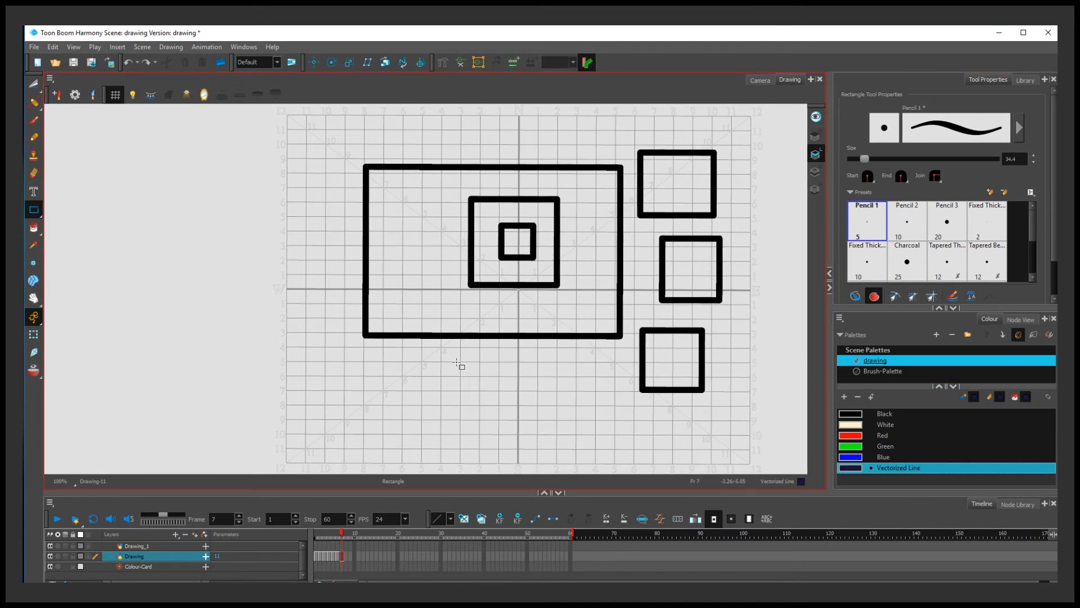
pyautogui.moveTo(458, 366); pyautogui.dragTo(522, 427)
pyautogui.moveTo(573, 383); pyautogui.dragTo(600, 408)
pyautogui.moveTo(354, 366); pyautogui.dragTo(381, 393)
pyautogui.moveTo(864, 159); pyautogui.dragTo(838, 158)
# Step: Draw an 8 by 7 field rectangle from the grid's centre with the Polyline tool and add a diagonal across it
pyautogui.click(509, 182)
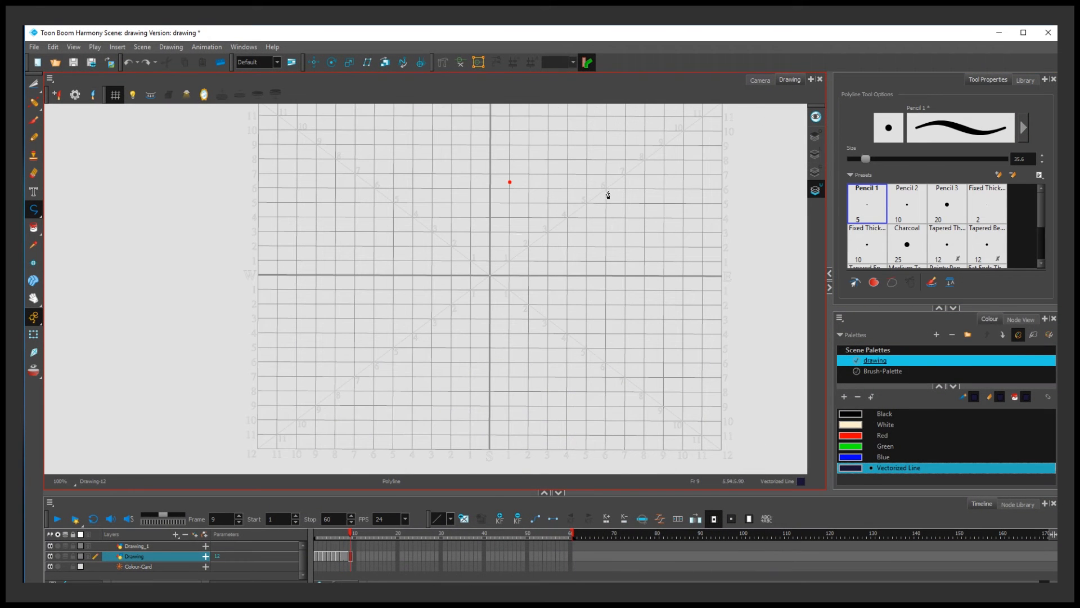
pyautogui.click(660, 178)
pyautogui.hotkey('alt', 'shift', '-')
pyautogui.click(491, 174)
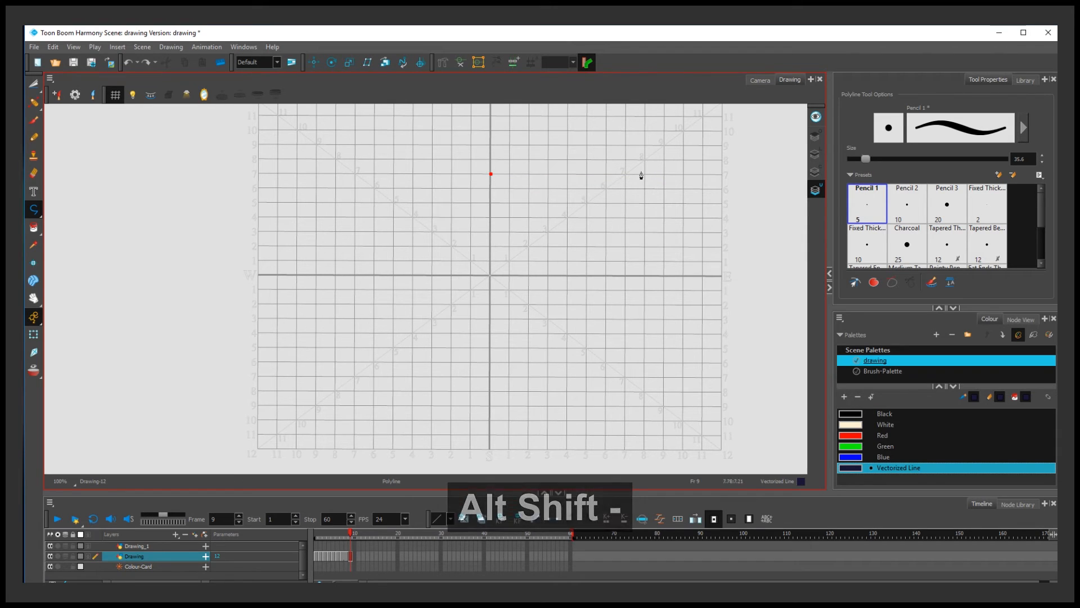
pyautogui.click(646, 175)
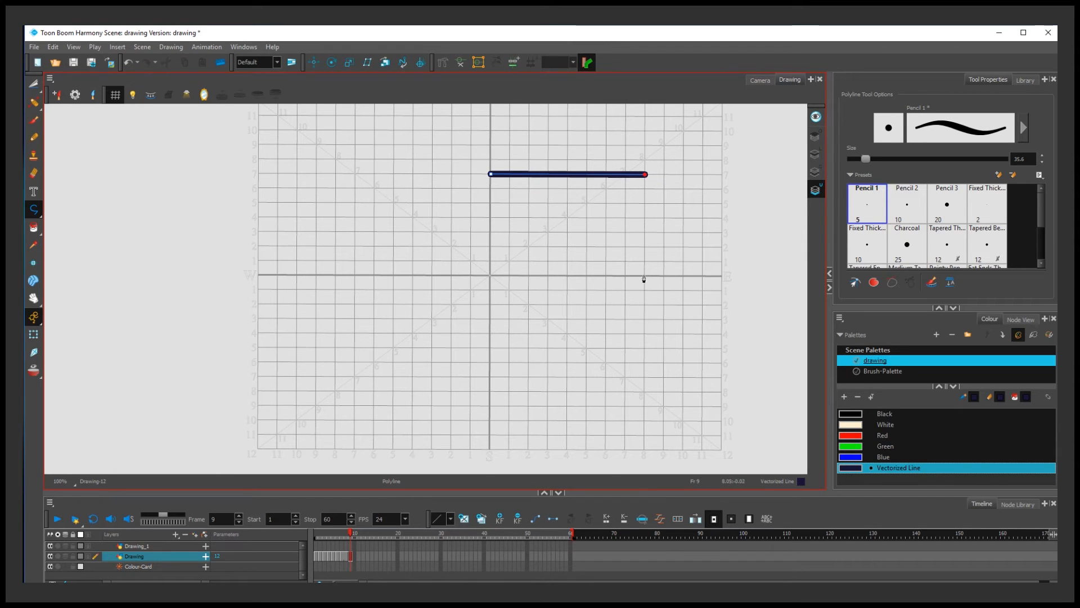
pyautogui.click(644, 276)
pyautogui.click(489, 275)
pyautogui.click(491, 174)
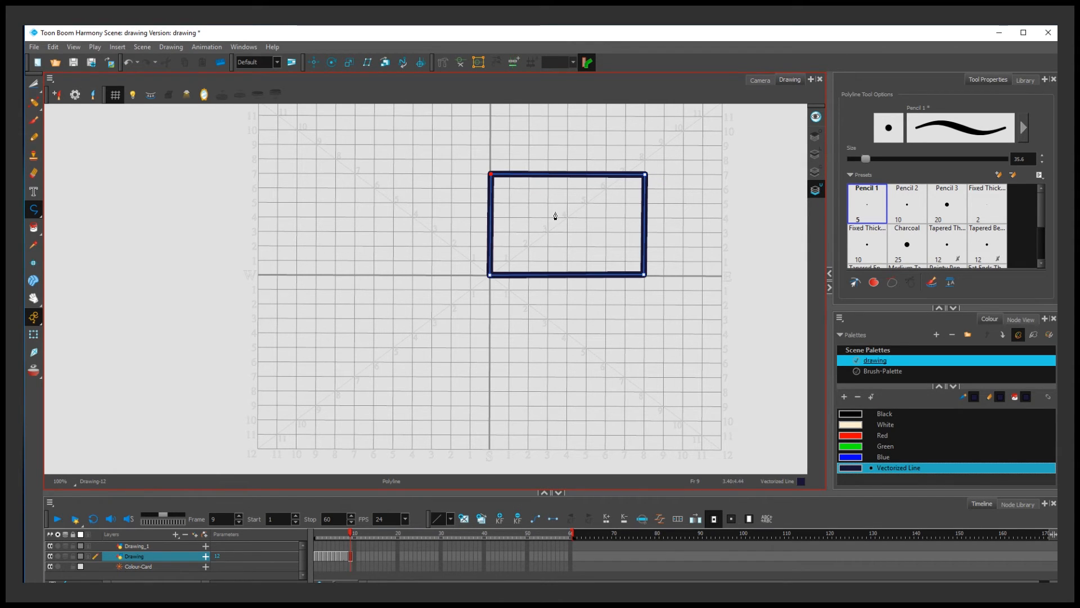
pyautogui.click(644, 276)
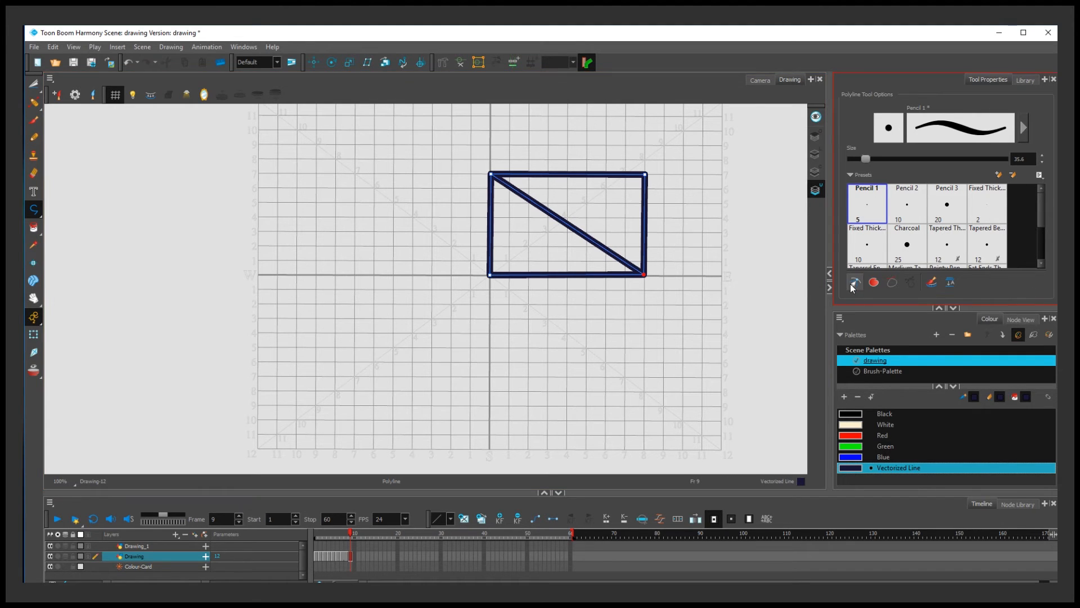
# Step: Continue the polyline with further points below the rectangle and around the grid's centre
pyautogui.click(640, 345)
pyautogui.click(506, 296)
pyautogui.click(490, 275)
pyautogui.click(436, 266)
pyautogui.click(463, 318)
pyautogui.click(505, 296)
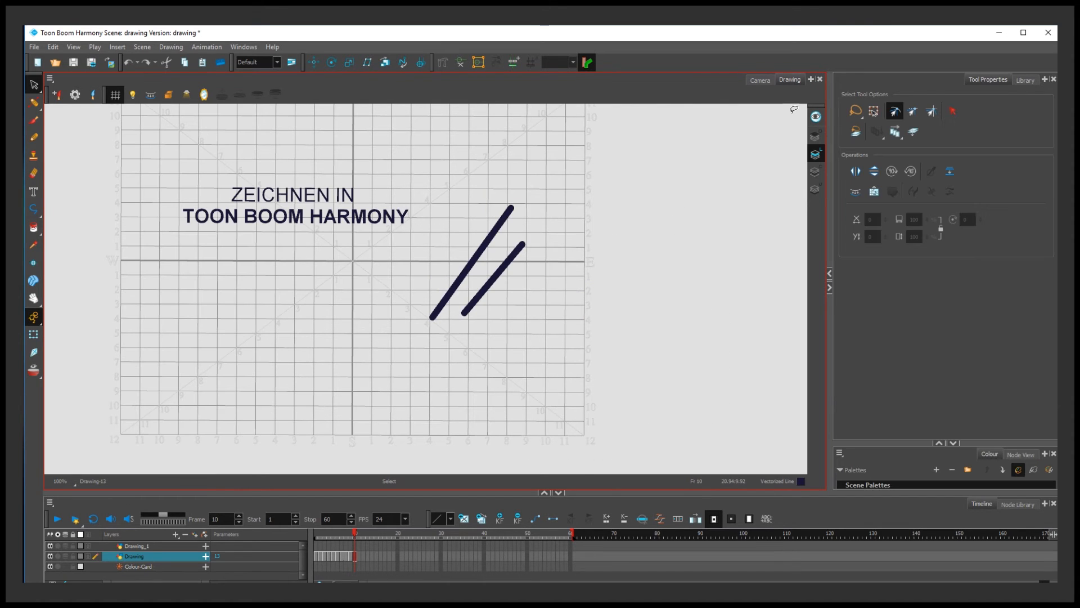
# Step: With the Select tool, select the whole drawing, clear the selection, and set the selection mode to Lasso
pyautogui.hotkey('alt', 's')
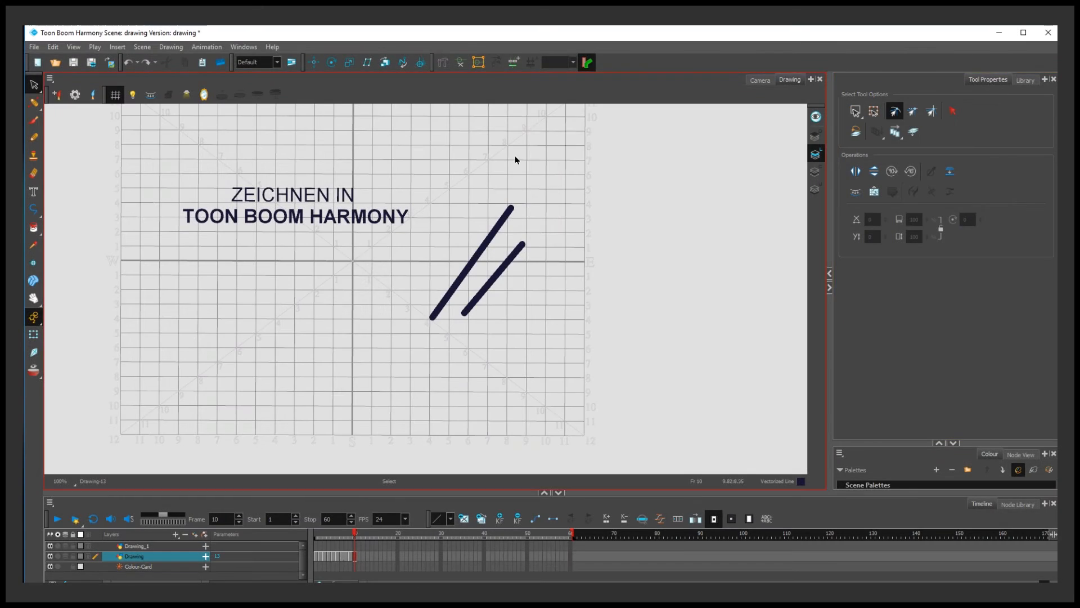
pyautogui.hotkey('ctrl', 'a')
pyautogui.click(529, 135)
pyautogui.click(856, 110)
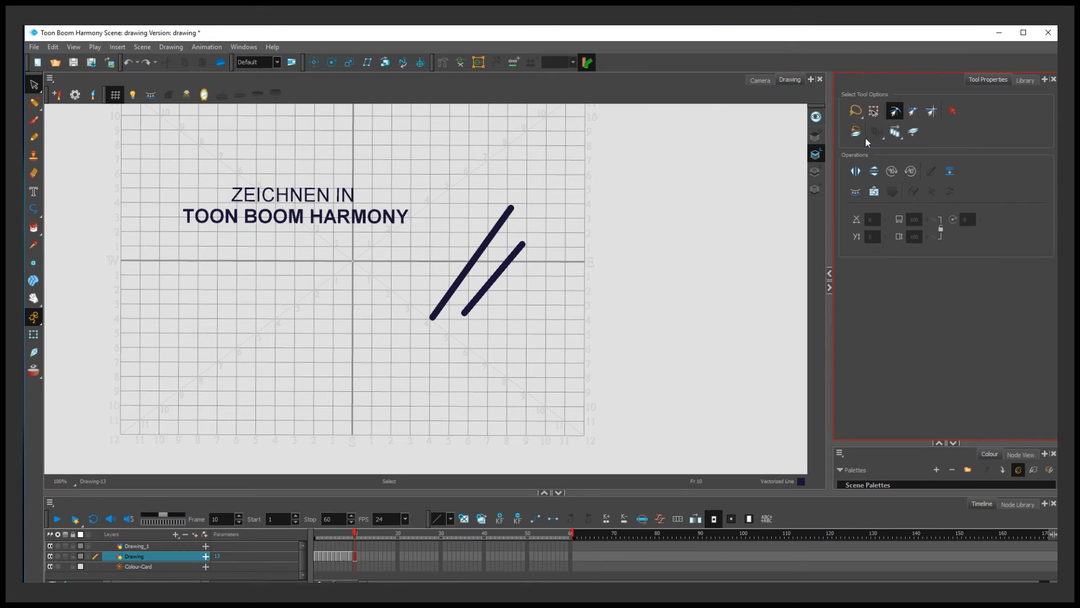
# Step: Set the title text's size to 40, try the font 8-bit Limit R BRK, and change it to Agency FB
pyautogui.click(329, 194)
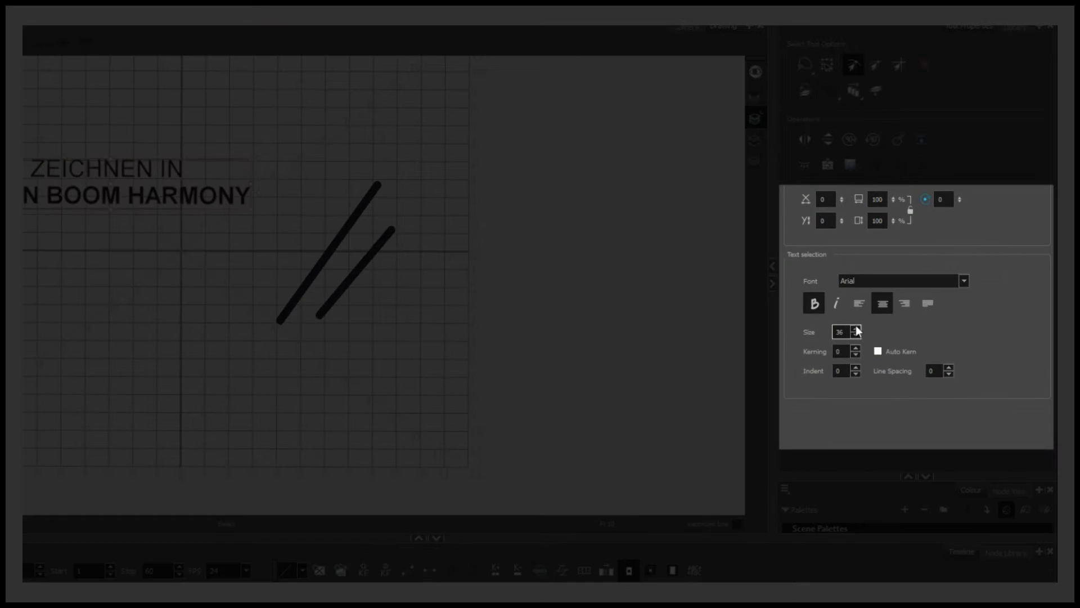
pyautogui.click(856, 329)
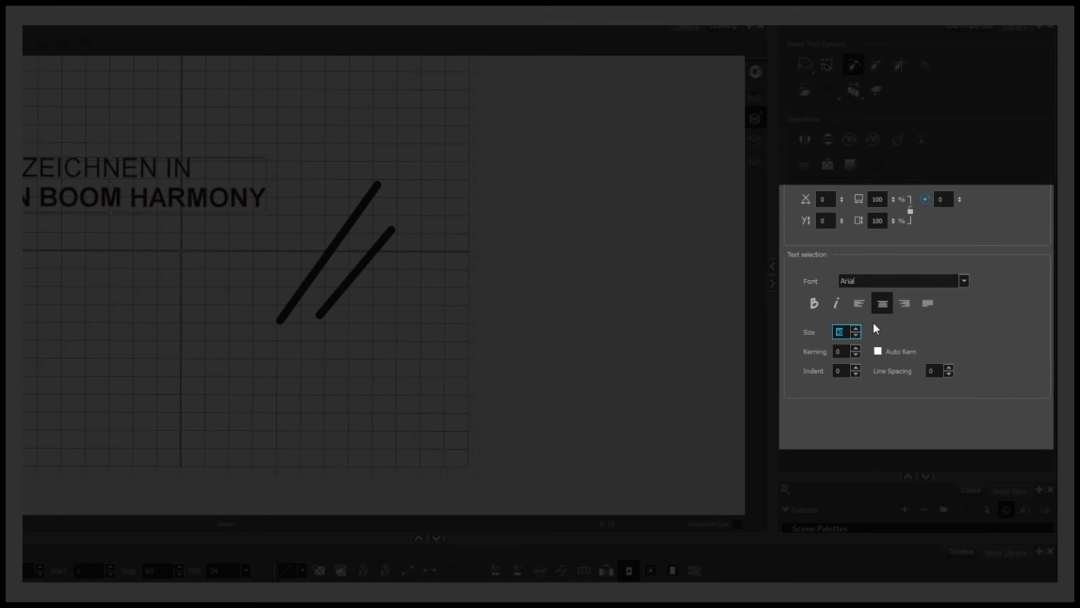
pyautogui.click(912, 281)
pyautogui.click(929, 281)
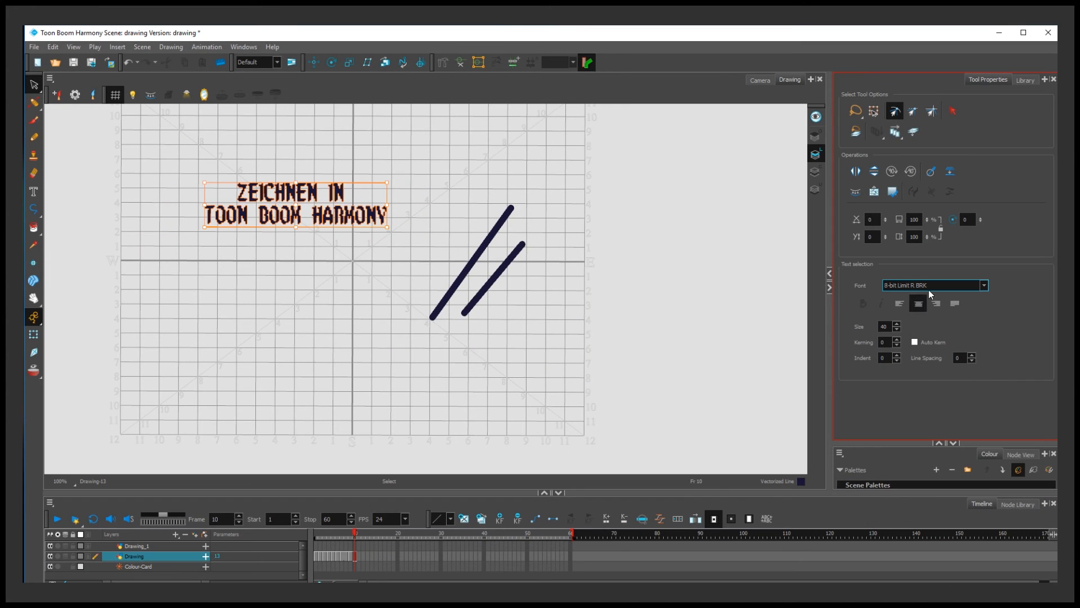
pyautogui.click(928, 287)
pyautogui.click(904, 350)
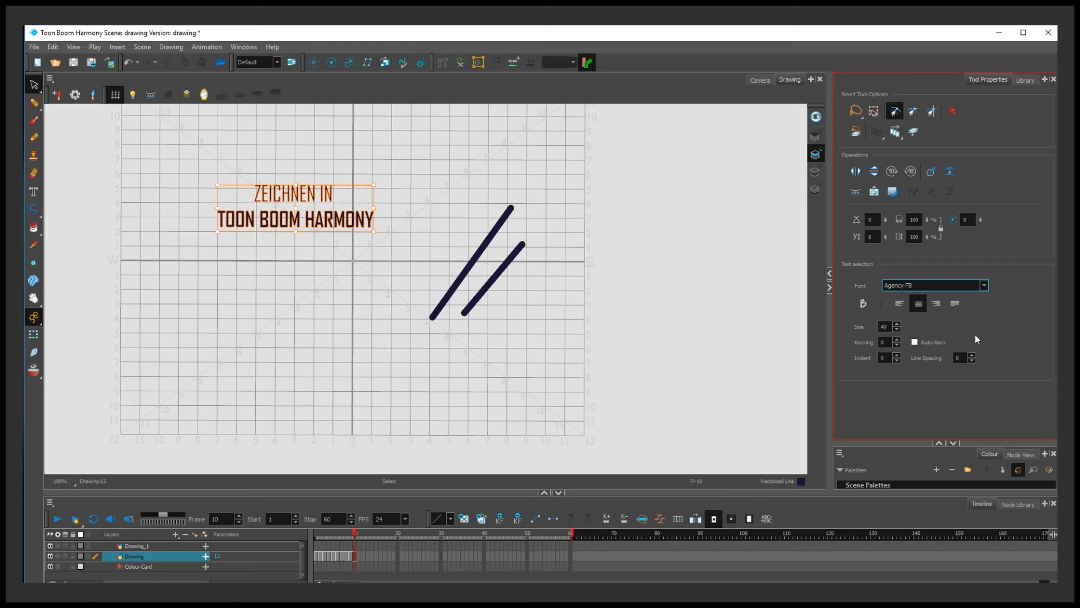
# Step: Select the two diagonal lines, thin them to a maximum size of 12, and move the pair sideways
pyautogui.moveTo(372, 331); pyautogui.dragTo(535, 326)
pyautogui.moveTo(866, 286)
pyautogui.mouseDown()
pyautogui.moveTo(926, 289)
pyautogui.moveTo(870, 289)
pyautogui.mouseUp()
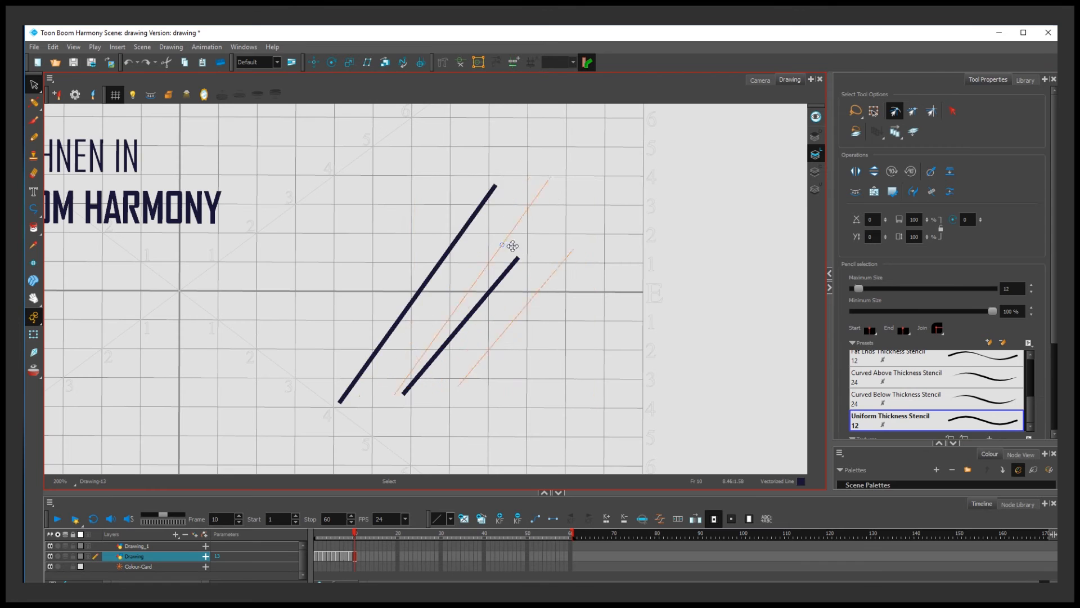
pyautogui.moveTo(513, 246)
pyautogui.mouseDown()
pyautogui.moveTo(525, 245)
pyautogui.moveTo(479, 246)
pyautogui.mouseUp()
# Step: Scale the two diagonal lines from the upper corner of their bounding box
pyautogui.moveTo(541, 178)
pyautogui.mouseDown()
pyautogui.moveTo(572, 212)
pyautogui.moveTo(544, 180)
pyautogui.mouseUp()
pyautogui.moveTo(551, 186)
pyautogui.mouseDown()
pyautogui.moveTo(584, 148)
pyautogui.moveTo(534, 175)
pyautogui.mouseUp()
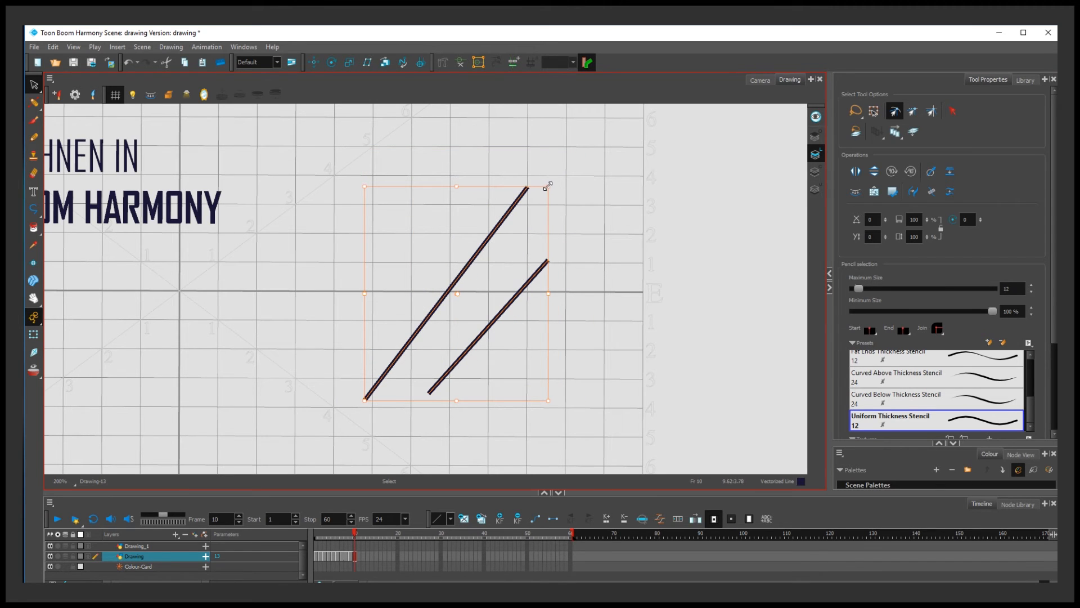
pyautogui.moveTo(552, 182); pyautogui.dragTo(566, 230)
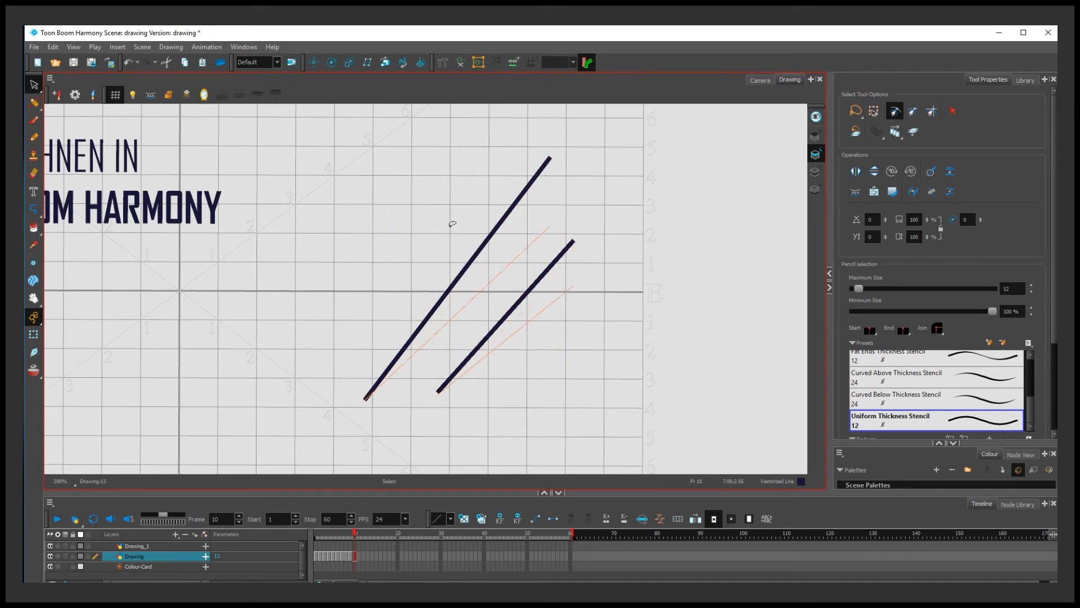
# Step: Widen the two diagonal lines, try skewing them vertically, and undo the last transformation
pyautogui.moveTo(450, 225)
pyautogui.mouseDown()
pyautogui.moveTo(450, 246)
pyautogui.moveTo(468, 147)
pyautogui.mouseUp()
pyautogui.moveTo(574, 274)
pyautogui.mouseDown()
pyautogui.moveTo(659, 291)
pyautogui.moveTo(587, 274)
pyautogui.mouseUp()
pyautogui.moveTo(589, 221); pyautogui.dragTo(580, 350)
pyautogui.hotkey('ctrl', 'z')
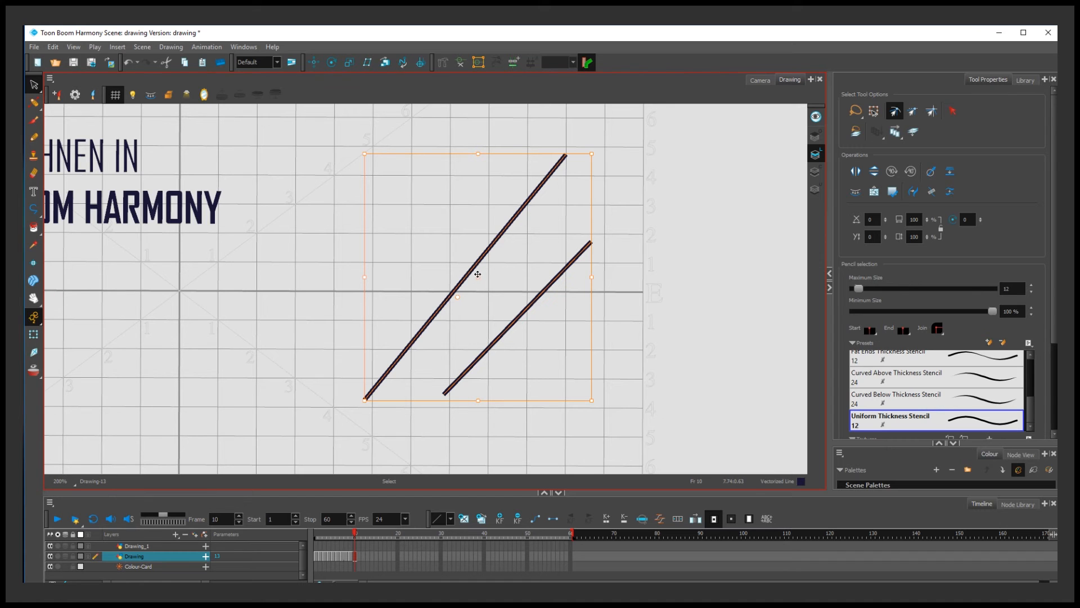
# Step: Try moving the two lines towards the title and transforming the whole drawing, and undo the last three changes
pyautogui.moveTo(481, 271)
pyautogui.mouseDown()
pyautogui.moveTo(623, 270)
pyautogui.moveTo(495, 278)
pyautogui.moveTo(426, 268)
pyautogui.mouseUp()
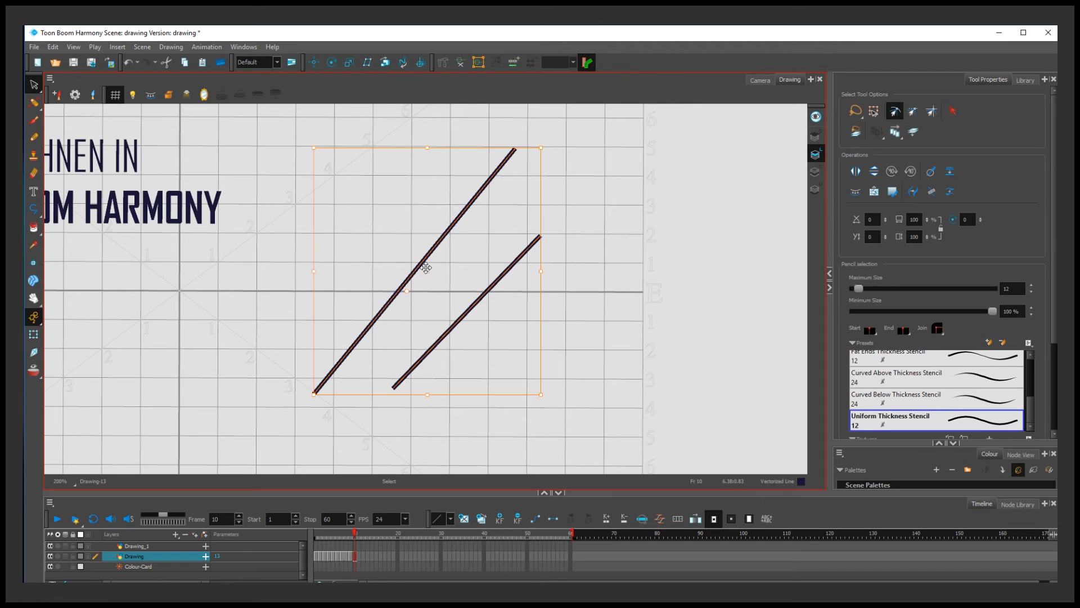
pyautogui.click(459, 282)
pyautogui.hotkey('ctrl', 'a')
pyautogui.moveTo(545, 144)
pyautogui.mouseDown()
pyautogui.moveTo(579, 234)
pyautogui.moveTo(642, 125)
pyautogui.moveTo(474, 159)
pyautogui.mouseUp()
pyautogui.hotkey('ctrl', 'z')
pyautogui.hotkey('ctrl', 'z')
pyautogui.hotkey('ctrl', 'z')
# Step: Cut the upper hair loose from the face sketch with the Cutter tool, move and rotate the piece, and undo the last change
pyautogui.scroll(-2, 496, 176)
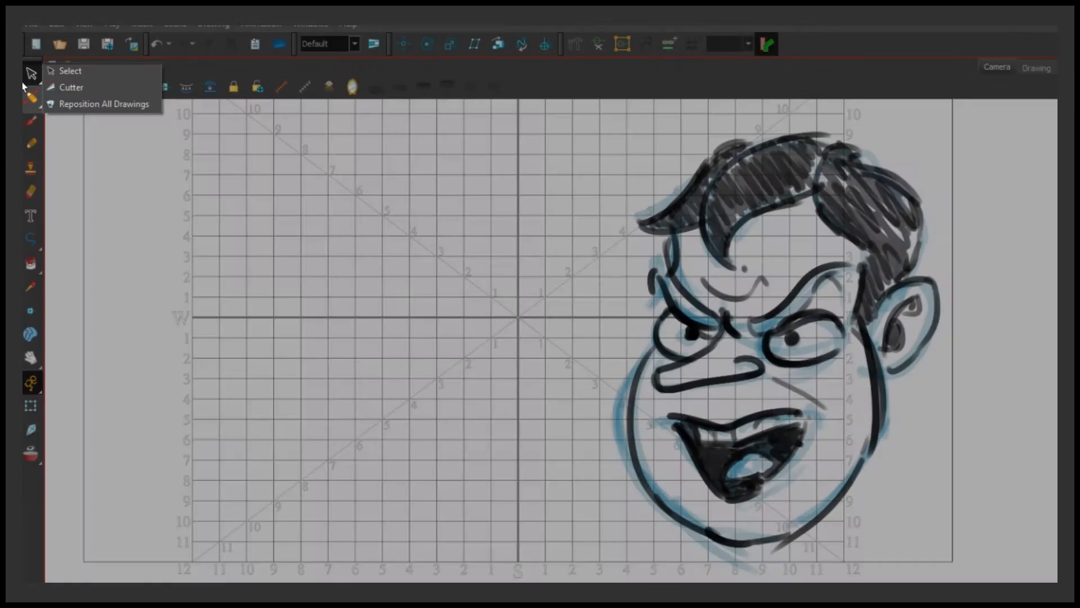
pyautogui.click(67, 84)
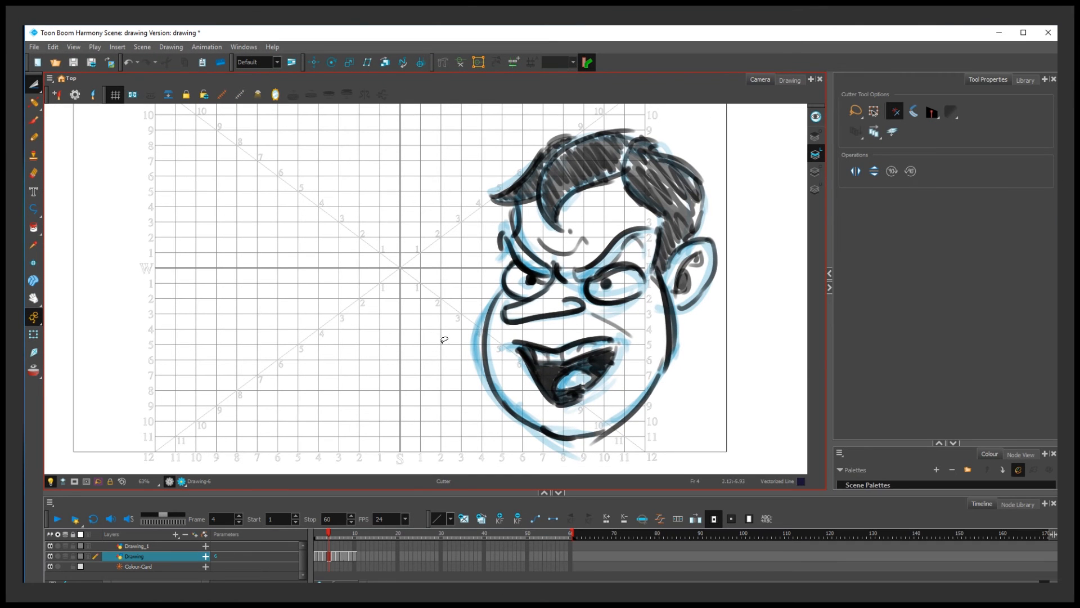
pyautogui.moveTo(471, 199)
pyautogui.mouseDown()
pyautogui.moveTo(528, 237)
pyautogui.moveTo(651, 217)
pyautogui.moveTo(654, 91)
pyautogui.moveTo(403, 178)
pyautogui.mouseUp()
pyautogui.moveTo(552, 208)
pyautogui.mouseDown()
pyautogui.moveTo(516, 177)
pyautogui.moveTo(547, 185)
pyautogui.mouseUp()
pyautogui.scroll(-1, 524, 170)
pyautogui.moveTo(661, 220); pyautogui.dragTo(649, 224)
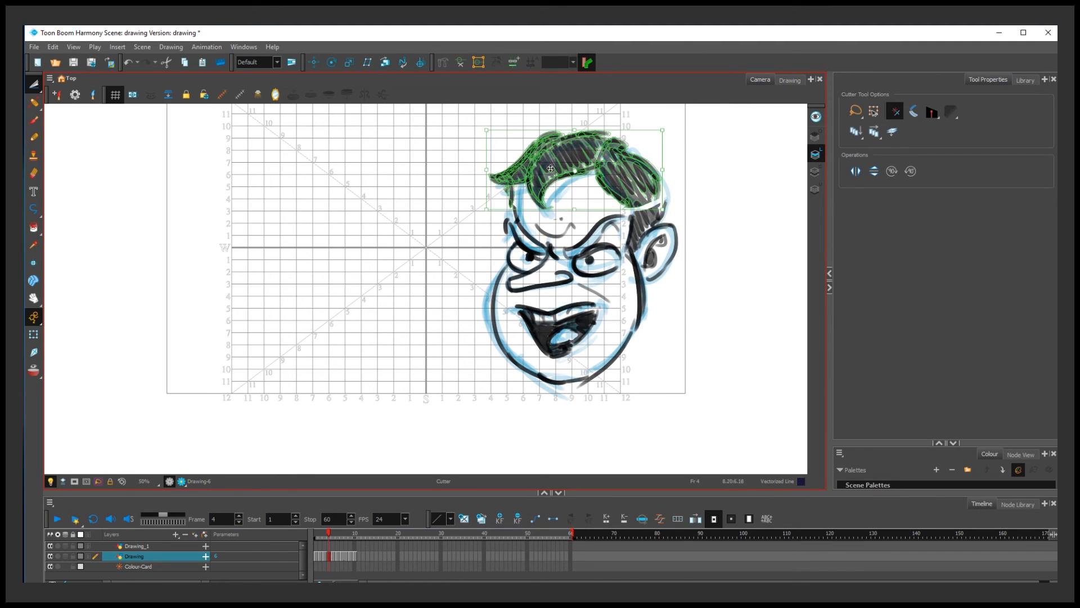
pyautogui.moveTo(480, 127)
pyautogui.mouseDown()
pyautogui.moveTo(489, 130)
pyautogui.moveTo(478, 125)
pyautogui.mouseUp()
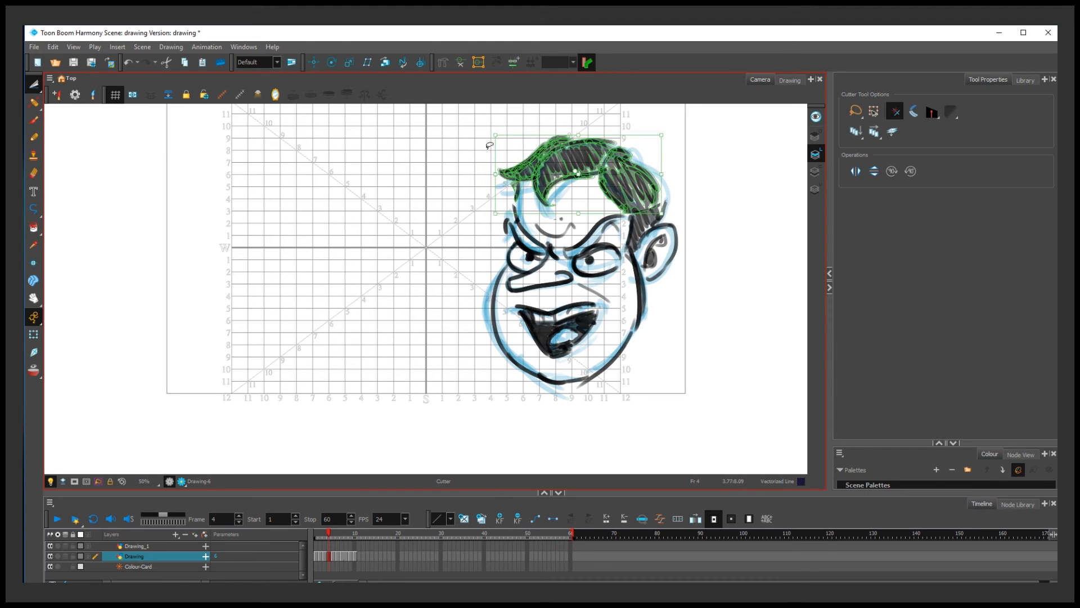
pyautogui.moveTo(493, 174); pyautogui.dragTo(490, 174)
pyautogui.hotkey('ctrl', 'z')
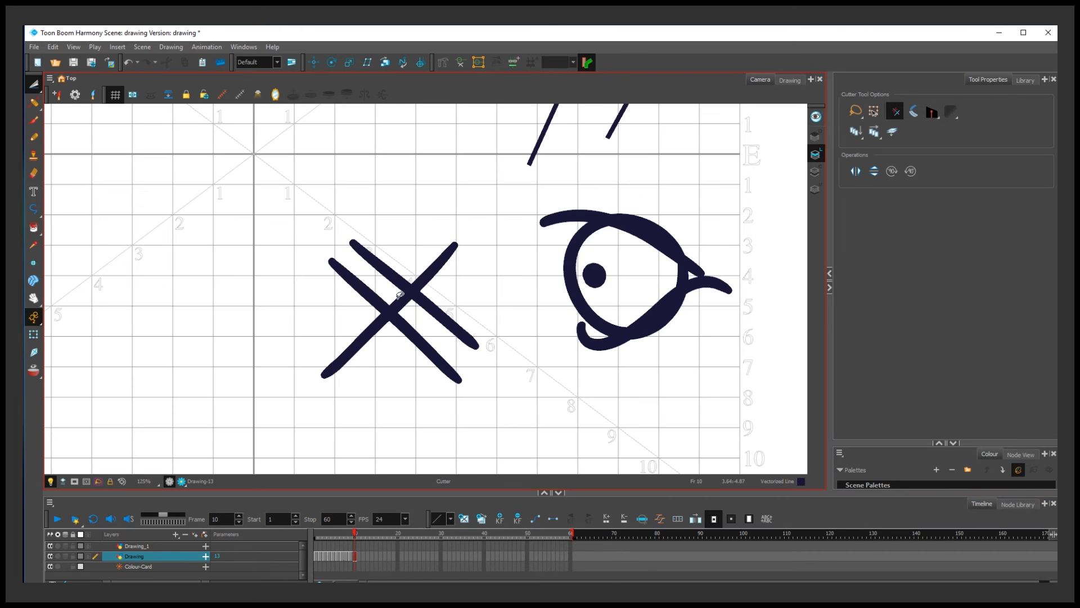
# Step: Trim the surplus stroke areas off the eye drawing's upper, lower and outer corner edges with the Cutter tool
pyautogui.moveTo(649, 181); pyautogui.dragTo(632, 265)
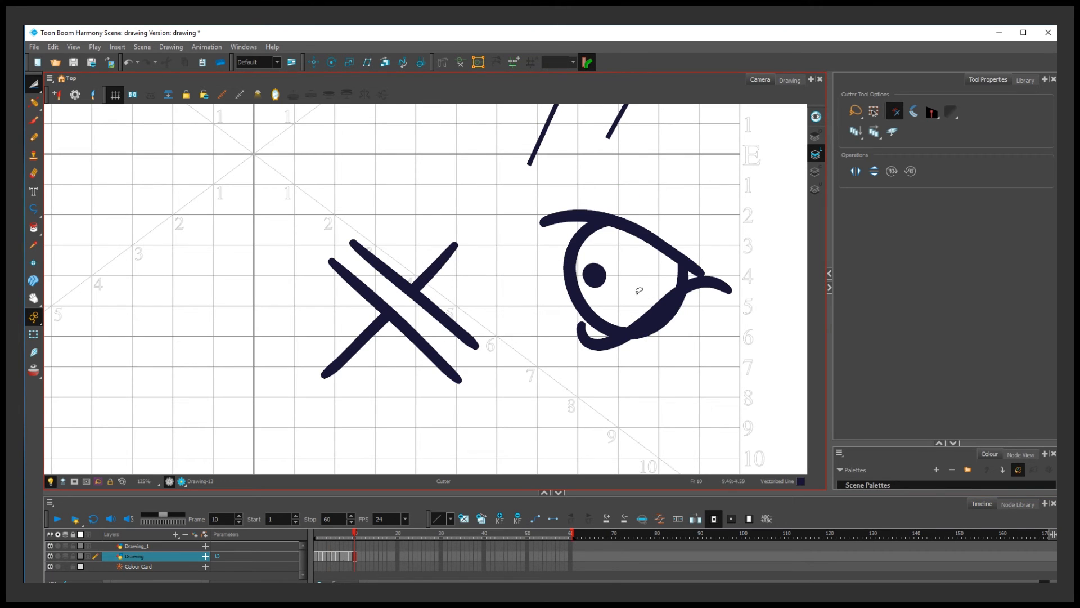
pyautogui.moveTo(664, 332); pyautogui.dragTo(611, 276)
pyautogui.moveTo(679, 270); pyautogui.dragTo(730, 321)
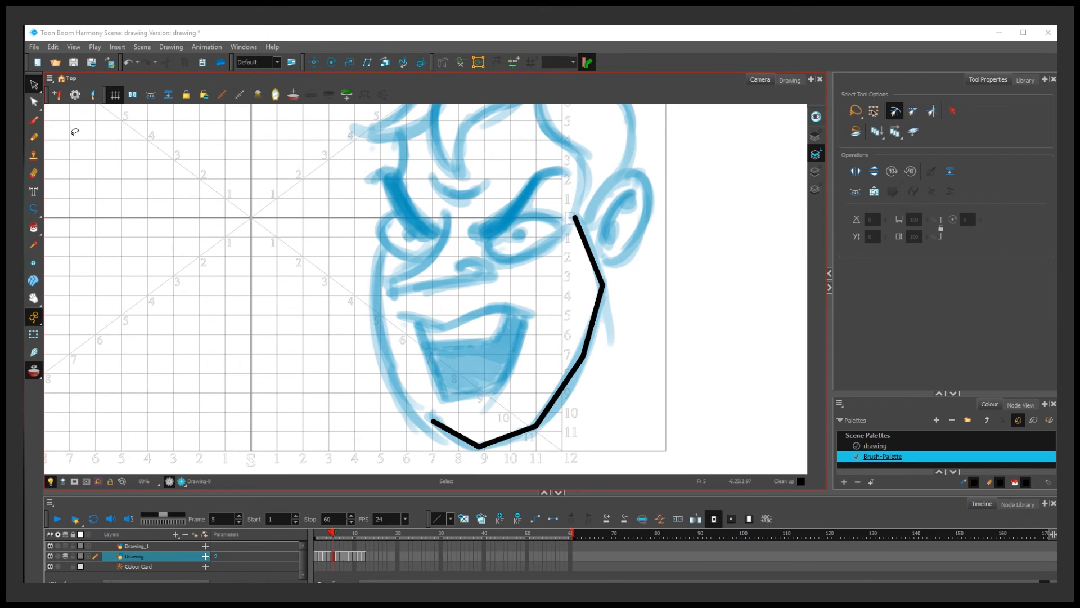
# Step: Bend the two upper straight segments of the black jaw outline into curves with the Contour Editor, following the blue sketch
pyautogui.hotkey('alt', 'q')
pyautogui.click(592, 258)
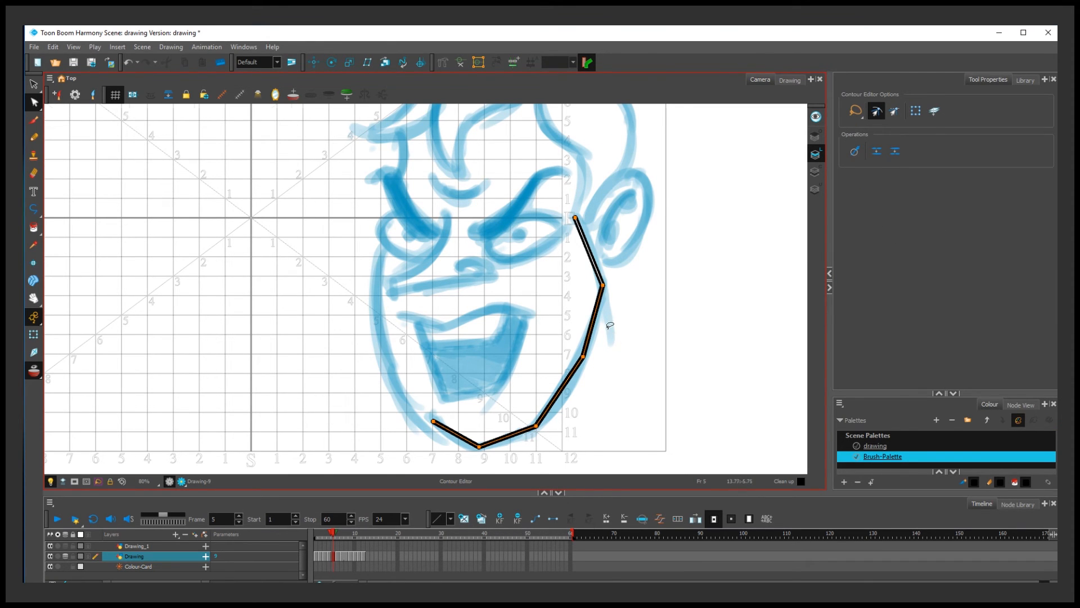
pyautogui.scroll(3, 610, 325)
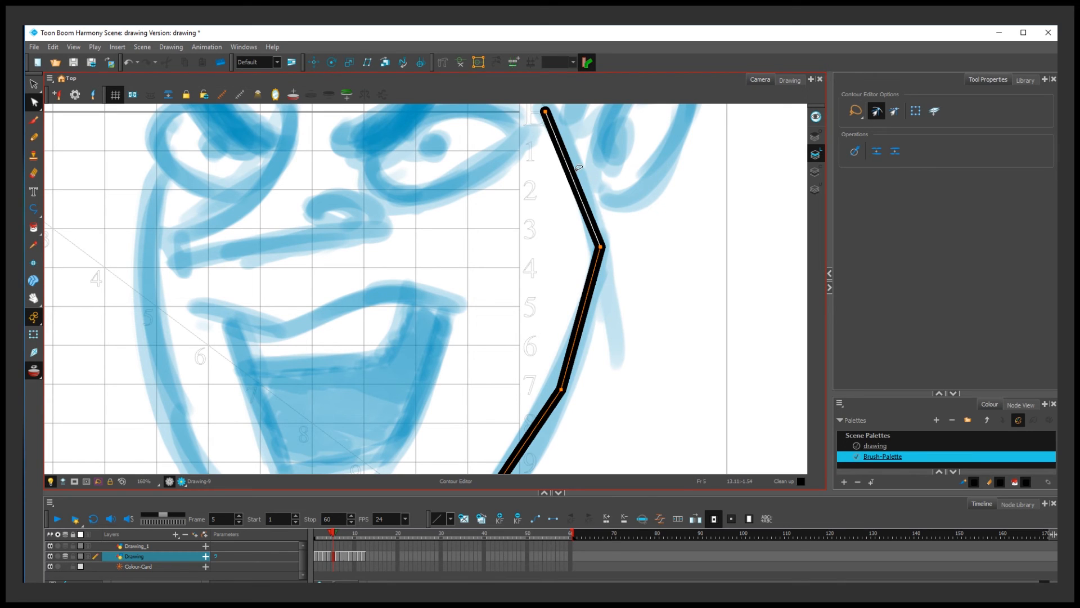
pyautogui.moveTo(577, 185); pyautogui.dragTo(584, 172)
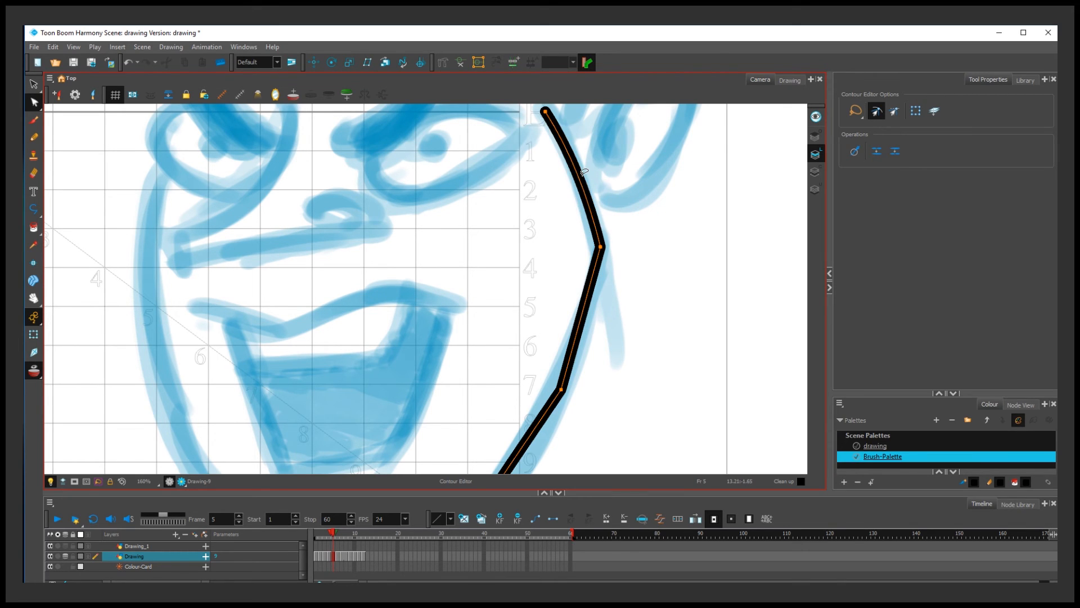
pyautogui.moveTo(588, 299); pyautogui.dragTo(595, 304)
# Step: Select the jaw outline's corner point near the ear and pull its upper Bézier handle far outwards
pyautogui.press('2')
pyautogui.click(580, 254)
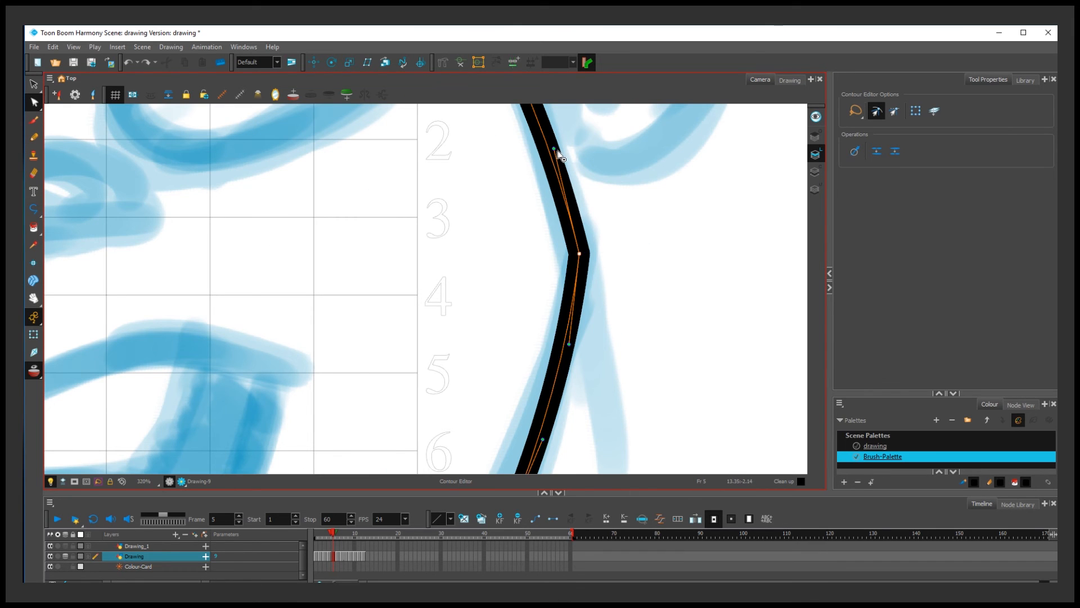
pyautogui.click(619, 209)
pyautogui.click(581, 262)
pyautogui.moveTo(554, 149)
pyautogui.mouseDown()
pyautogui.moveTo(620, 164)
pyautogui.moveTo(651, 193)
pyautogui.moveTo(597, 190)
pyautogui.moveTo(656, 210)
pyautogui.moveTo(713, 153)
pyautogui.mouseUp()
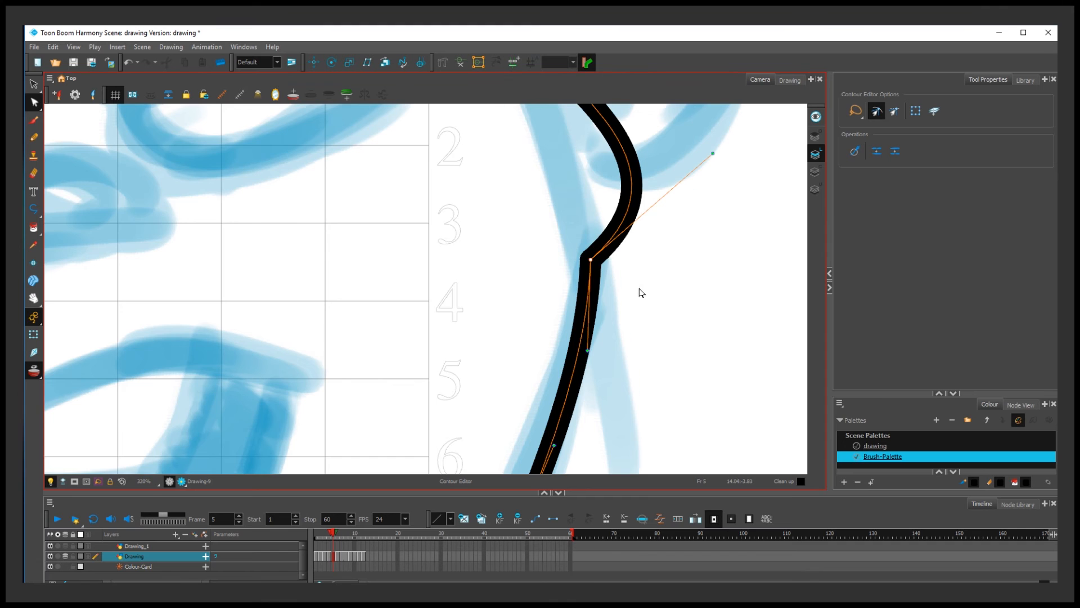
# Step: Smooth the jaw outline along the cheek and shift its lower cheek point inwards
pyautogui.scroll(-2, 641, 292)
pyautogui.moveTo(617, 325); pyautogui.dragTo(550, 309)
pyautogui.scroll(2, 605, 356)
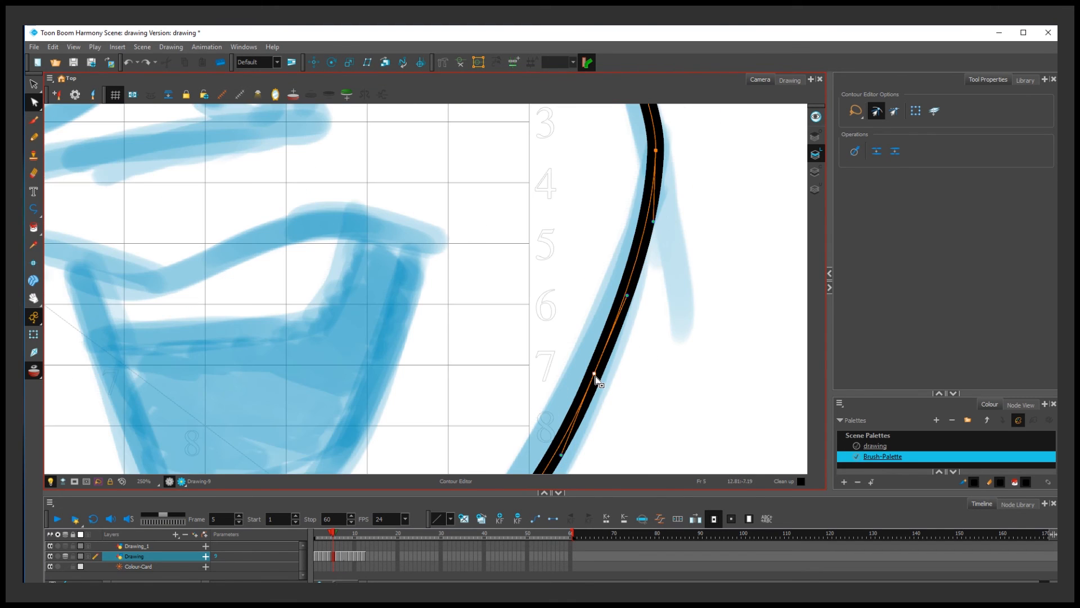
pyautogui.scroll(-2, 600, 355)
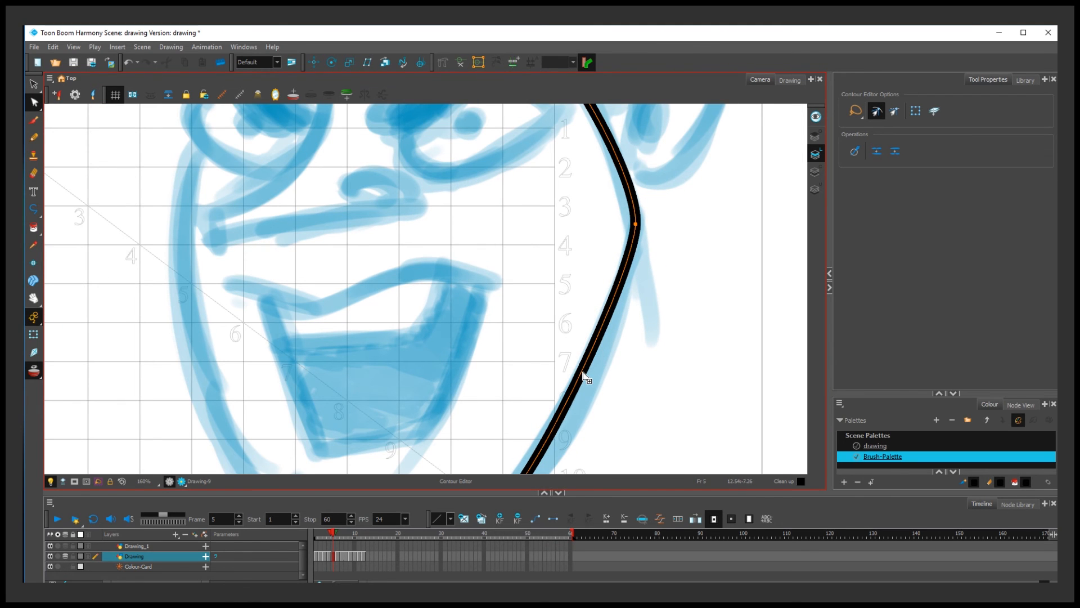
# Step: Bend the jaw outline's lower cheek segment outwards so it follows the blue sketch
pyautogui.moveTo(582, 372); pyautogui.dragTo(602, 379)
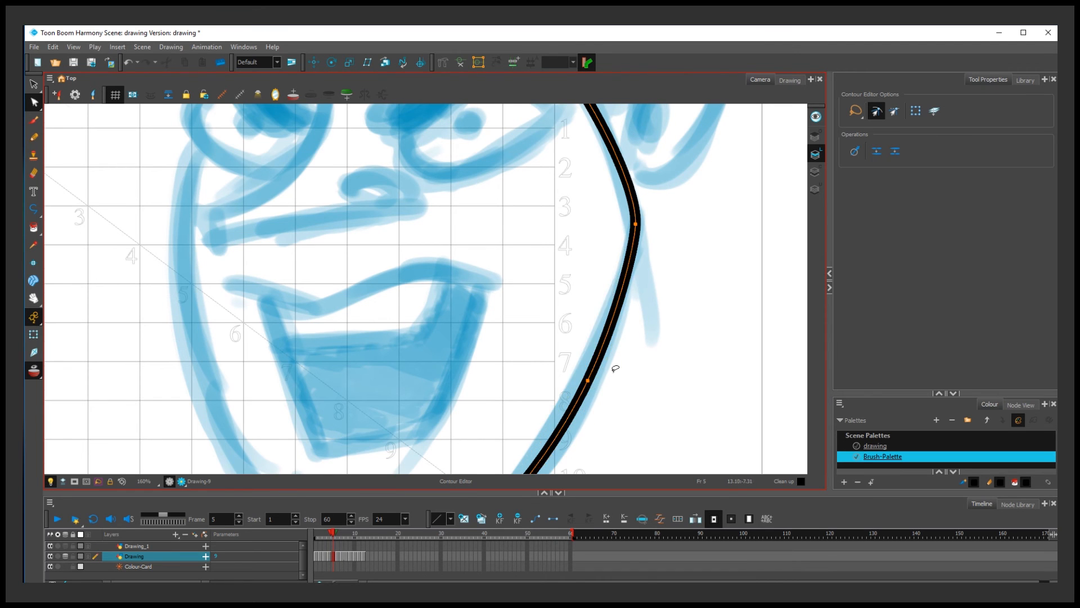
pyautogui.scroll(-3, 615, 368)
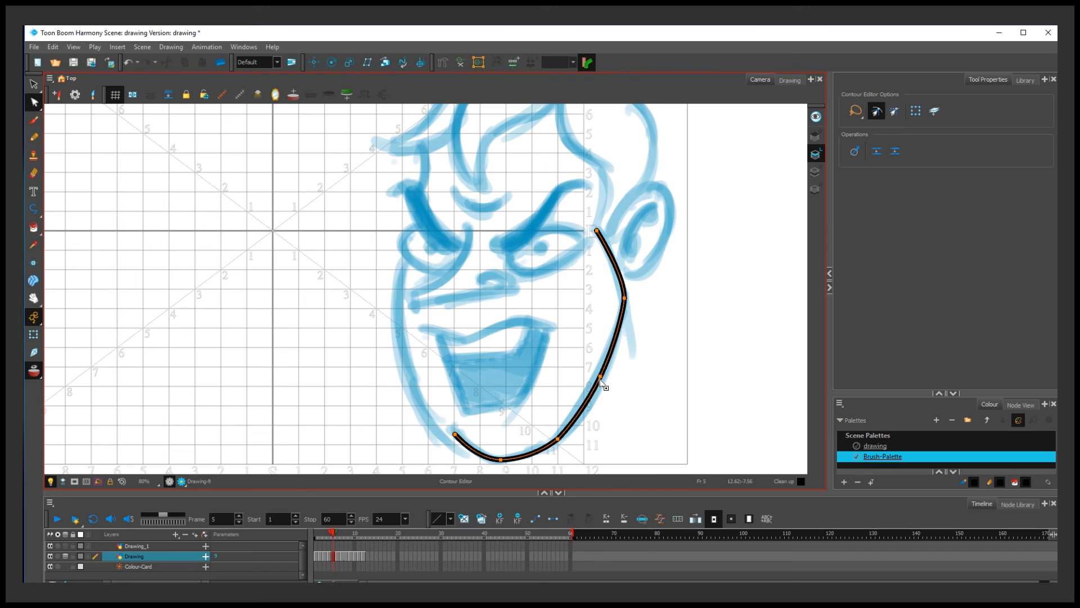
# Step: Try removing the Bézier handles at the jaw outline's lower cheek point, and undo the change
pyautogui.press('alt')
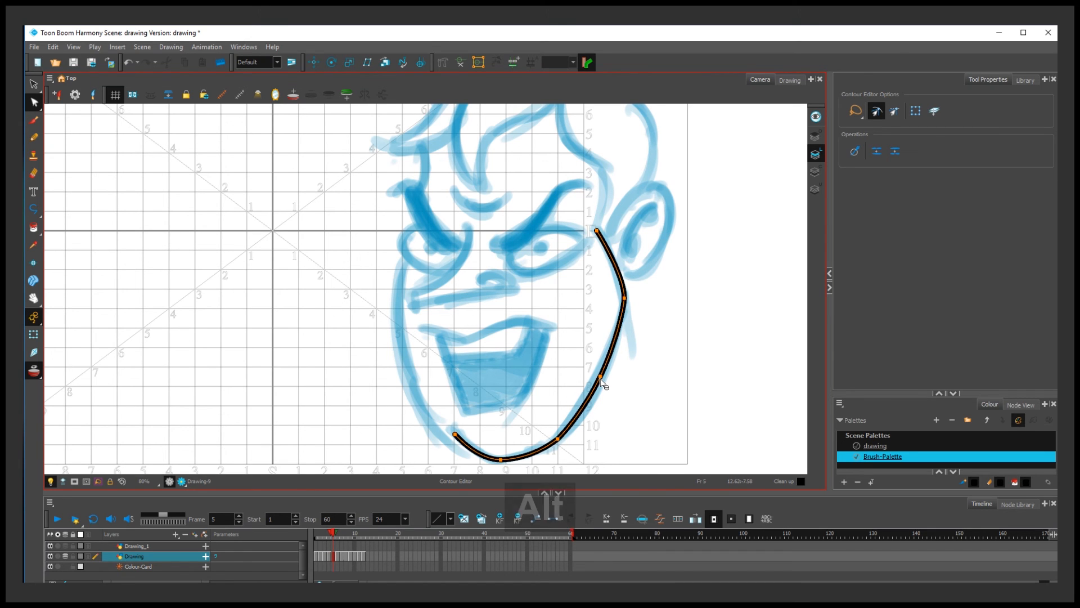
pyautogui.click(601, 378)
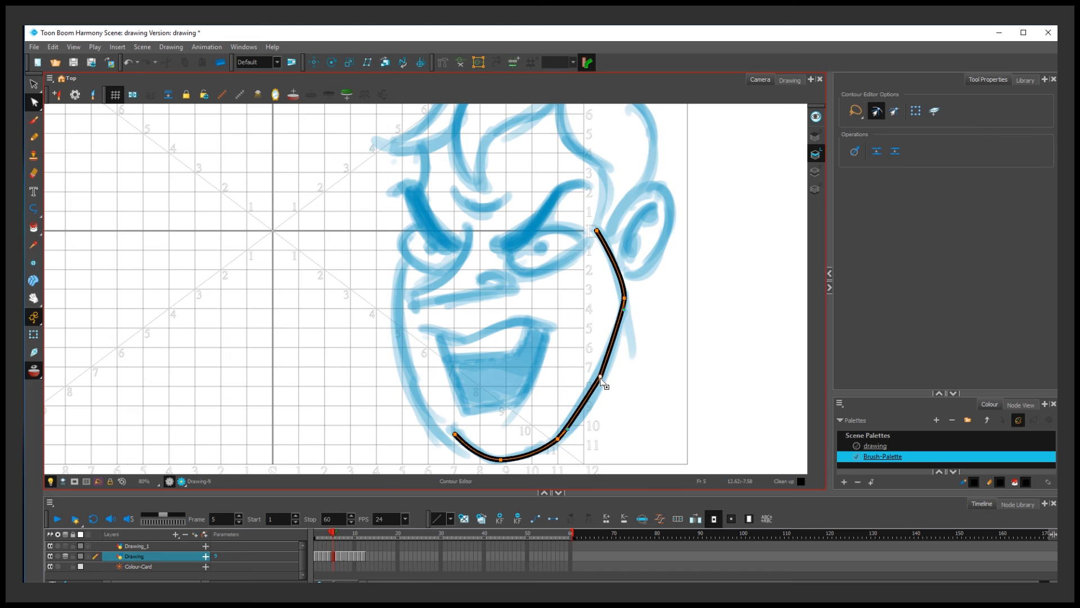
pyautogui.hotkey('ctrl', 'z')
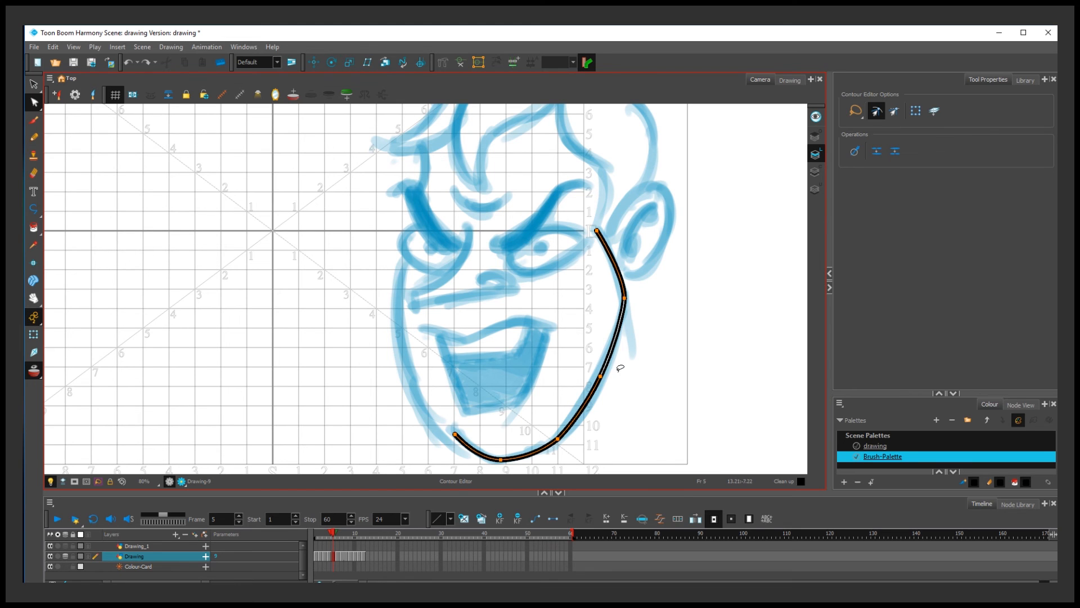
# Step: Apply the Smooth operation to the jaw outline
pyautogui.scroll(2, 607, 414)
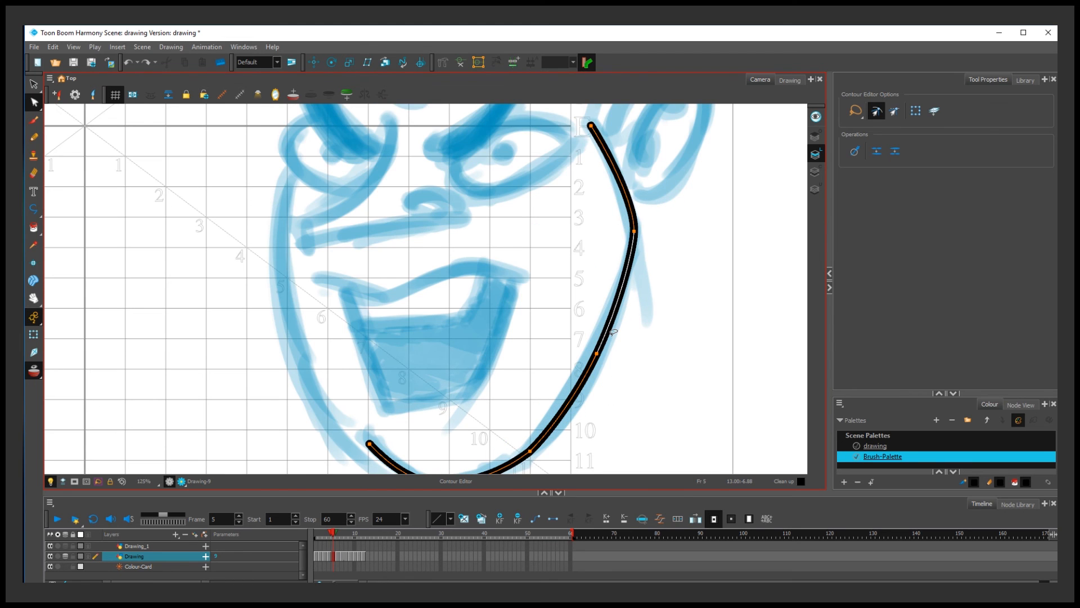
pyautogui.hotkey('alt', 'shift', 's')
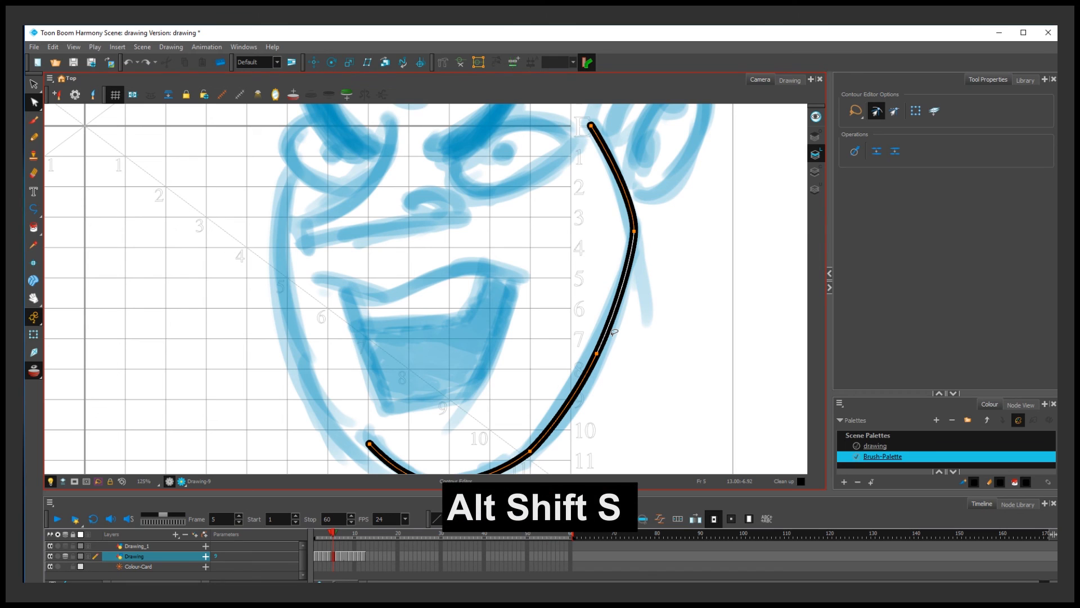
pyautogui.hotkey('alt', 'shift', 's')
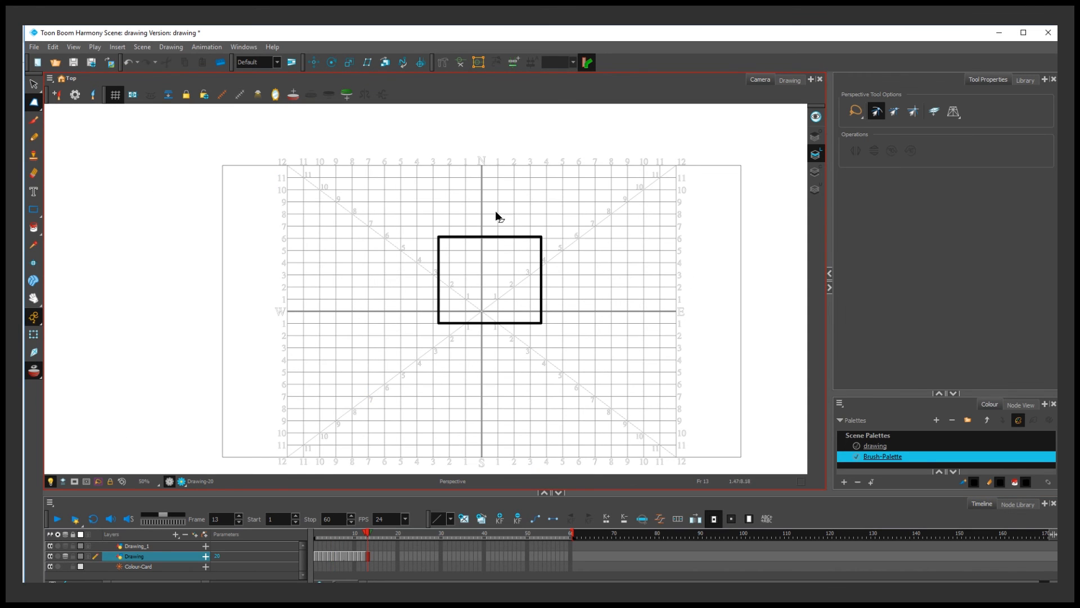
# Step: Select the black rectangle and pull its two right-hand corners apart vertically with the Perspective tool
pyautogui.moveTo(495, 212); pyautogui.dragTo(549, 238)
pyautogui.moveTo(541, 323); pyautogui.dragTo(545, 367)
pyautogui.moveTo(542, 236); pyautogui.dragTo(546, 211)
pyautogui.moveTo(546, 370); pyautogui.dragTo(547, 375)
pyautogui.click(503, 178)
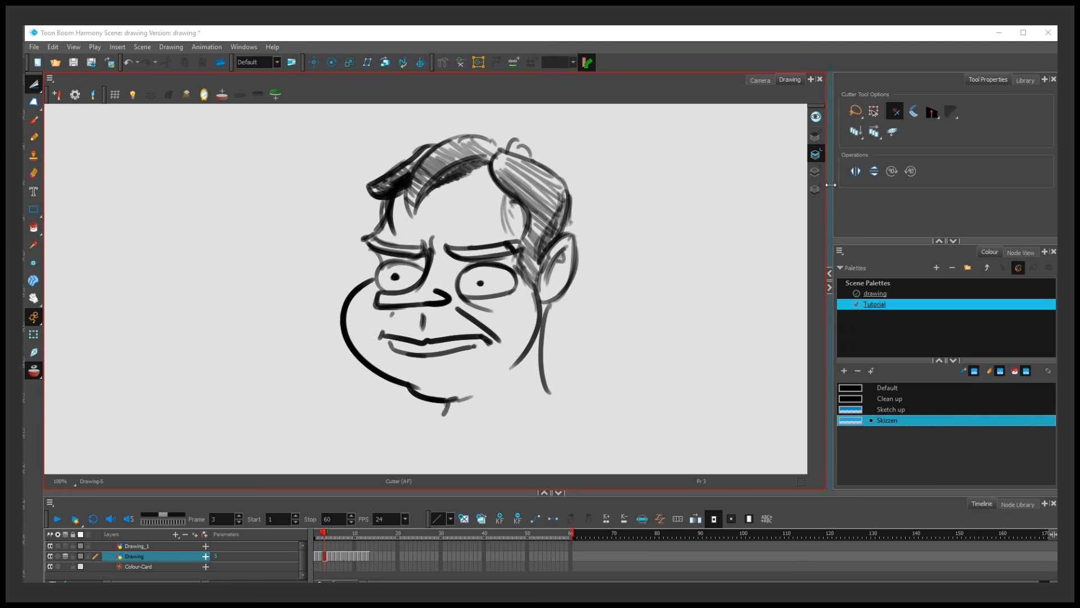
# Step: View the face drawing's Colour Art and Underlay Art layers, and return to the Line Art layer
pyautogui.click(816, 171)
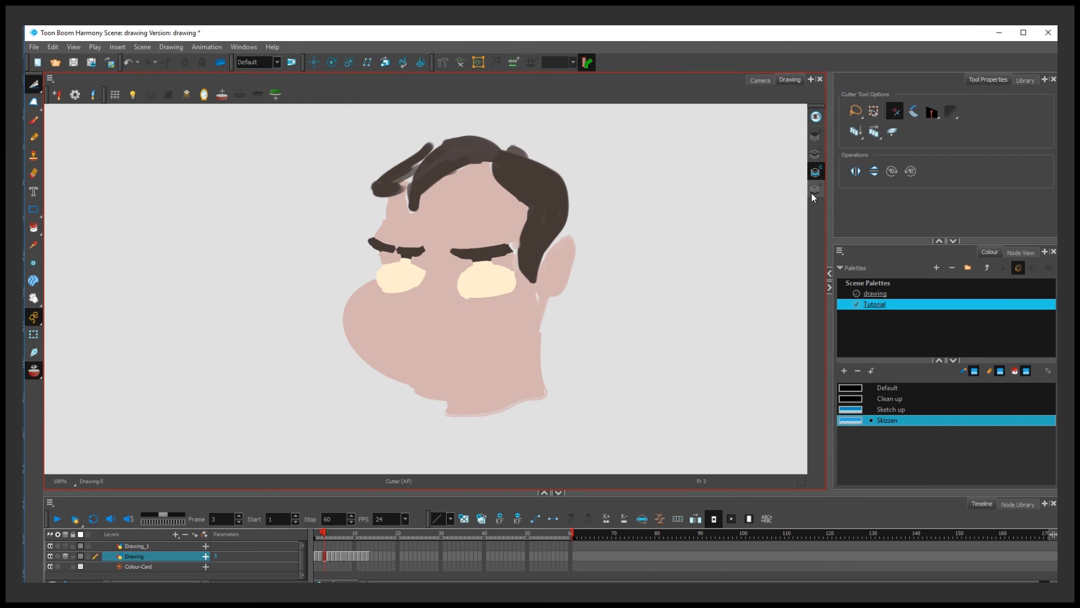
pyautogui.click(815, 191)
pyautogui.click(815, 171)
pyautogui.click(818, 153)
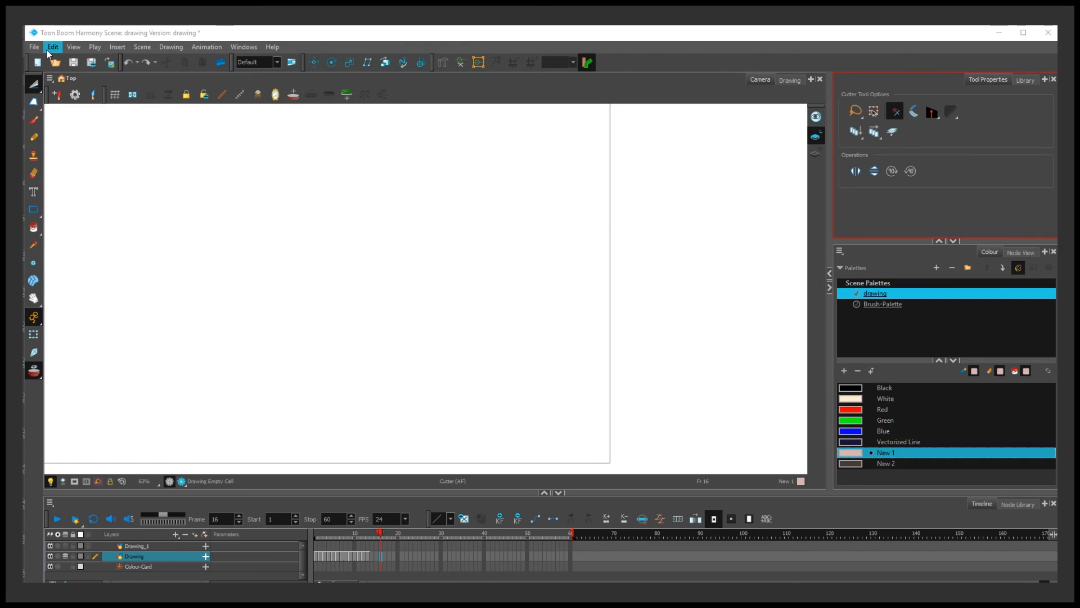
# Step: Enable support for Overlay and Underlay Arts in the advanced preferences
pyautogui.click(48, 49)
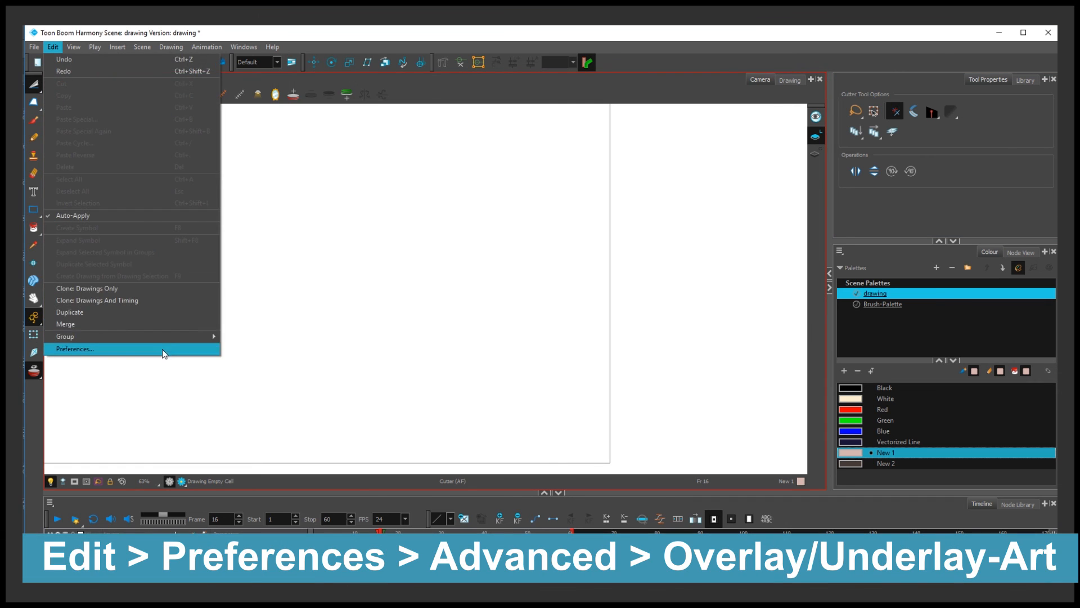
pyautogui.click(162, 349)
pyautogui.click(624, 118)
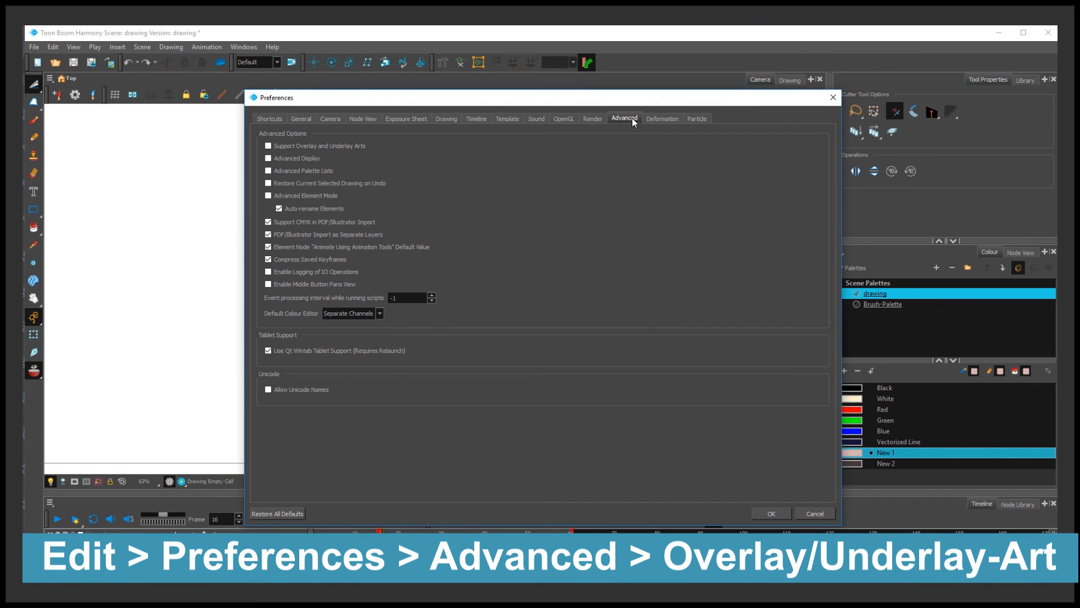
pyautogui.click(268, 146)
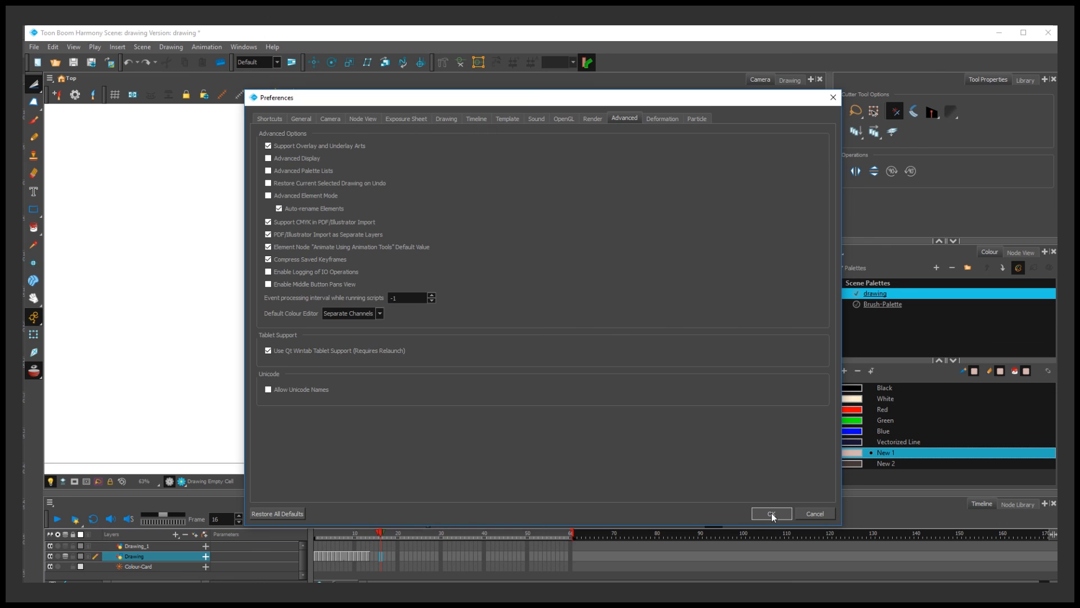
pyautogui.click(772, 513)
# Step: In the brush palette, give the new swatch a blue colour with reduced alpha and name it Sketch up
pyautogui.click(894, 304)
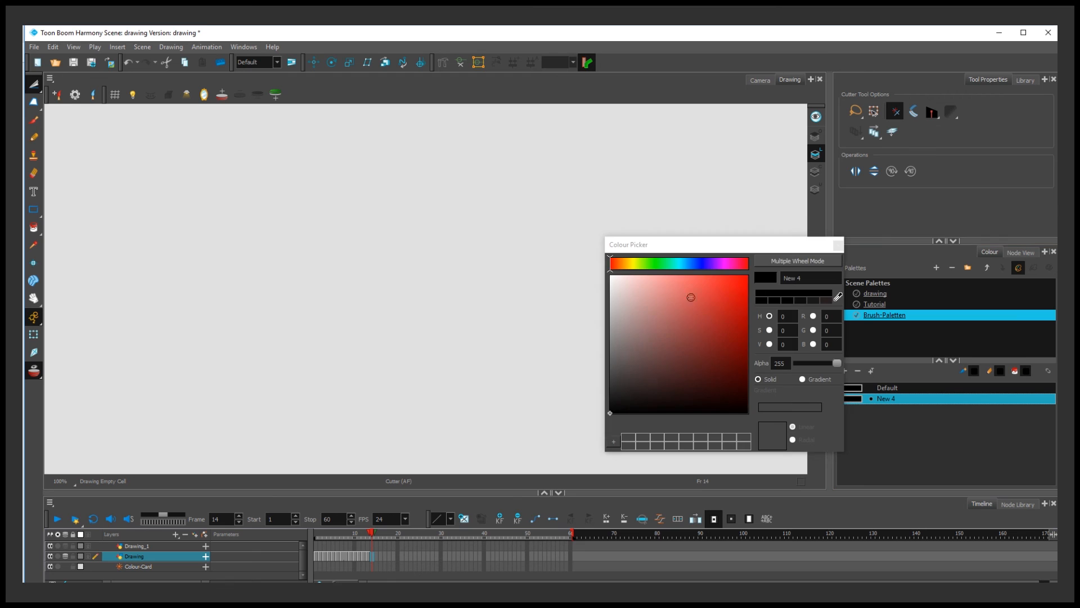
pyautogui.click(687, 263)
pyautogui.click(723, 279)
pyautogui.click(812, 362)
pyautogui.click(838, 245)
pyautogui.doubleClick(906, 397)
pyautogui.write('Sketch up')
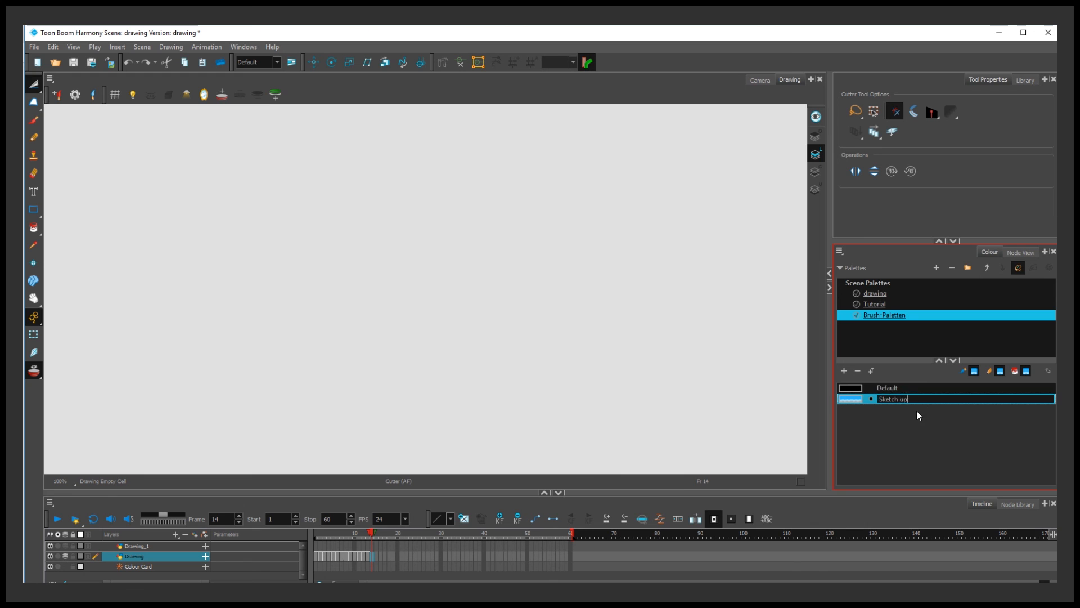
# Step: Rename the palette's black Default swatch as Clean
pyautogui.click(858, 389)
pyautogui.doubleClick(912, 388)
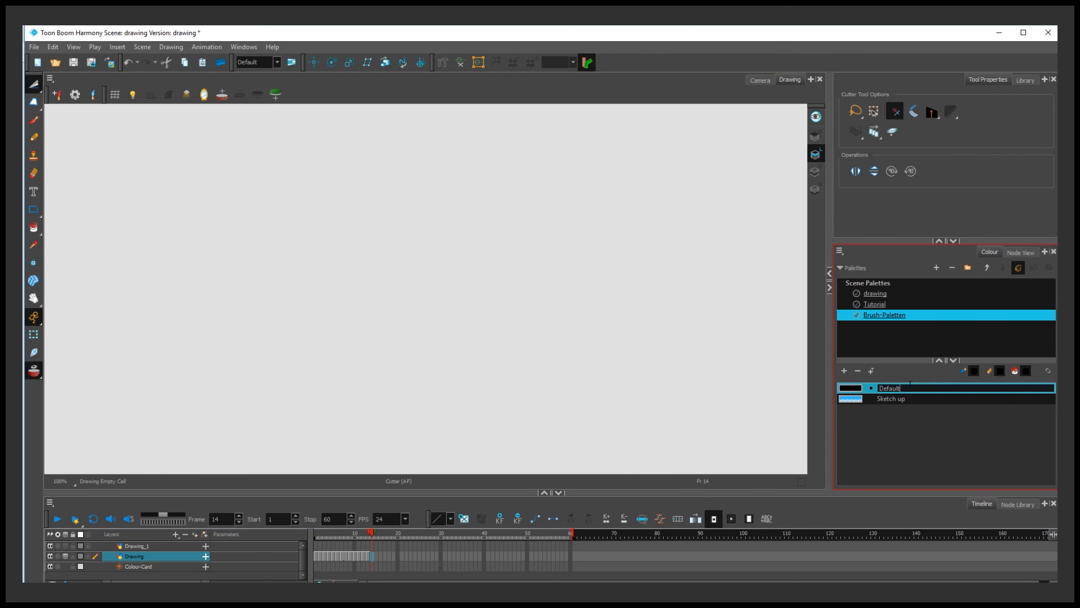
pyautogui.write('Clean')
pyautogui.press('Return')
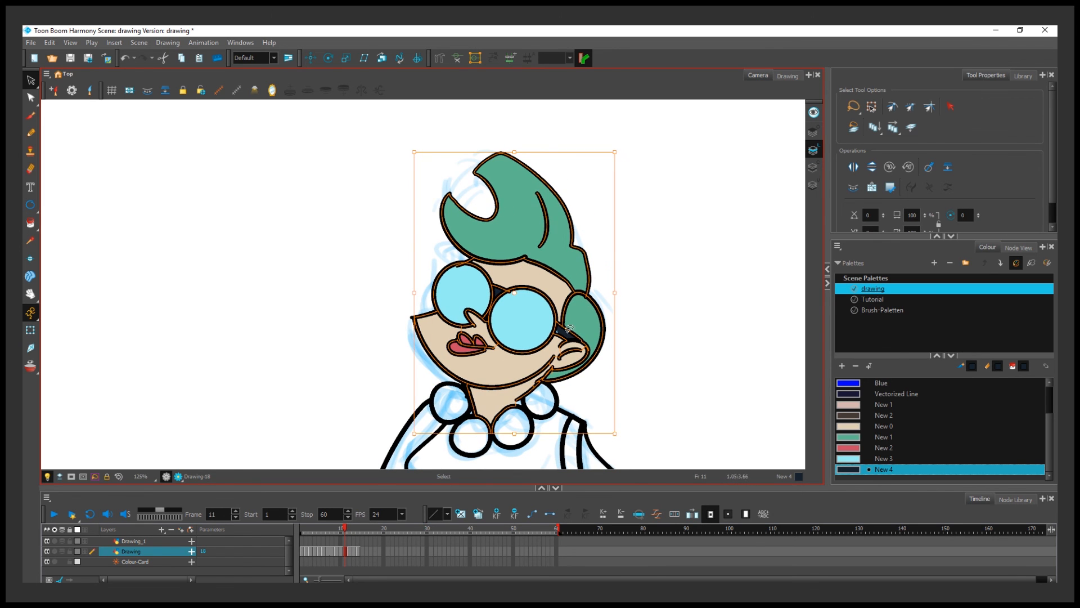
# Step: Move the selected head artwork with its colour fills from the Line Art to the Colour Art layer
pyautogui.hotkey('ctrl', 'x')
pyautogui.click(814, 167)
pyautogui.hotkey('ctrl', 'v')
pyautogui.click(606, 460)
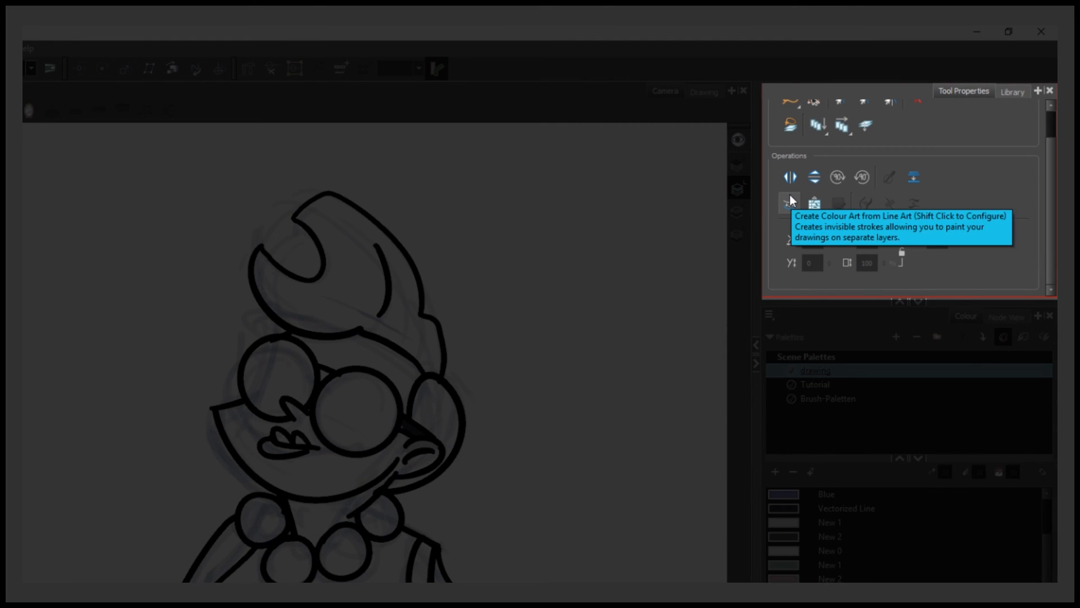
# Step: Create Colour Art from the Line Art, and paint the face with New 0 and both glasses lenses with New 3
pyautogui.click(790, 197)
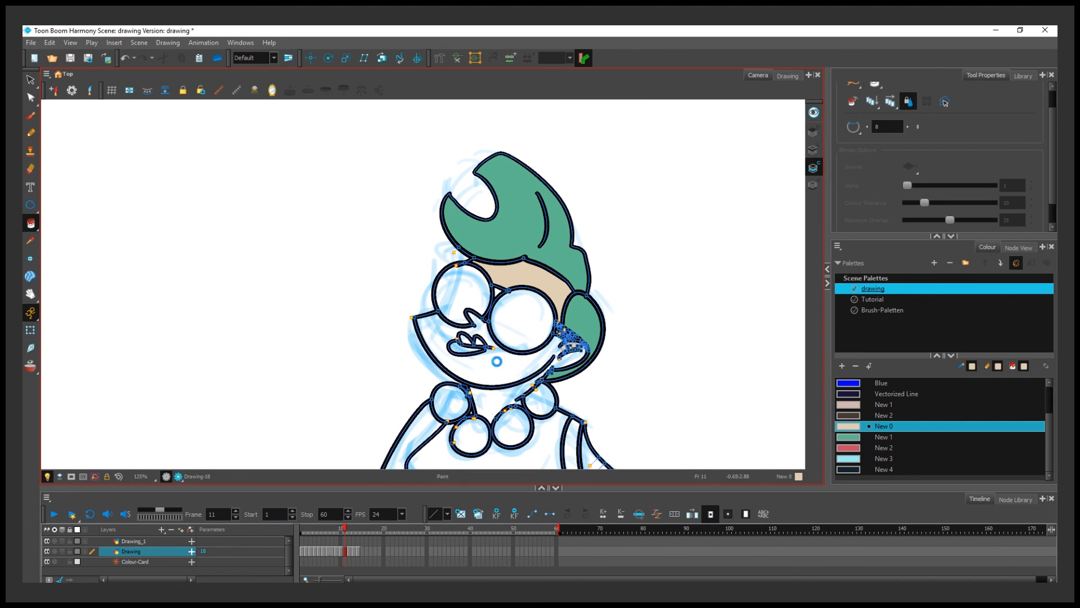
pyautogui.click(497, 361)
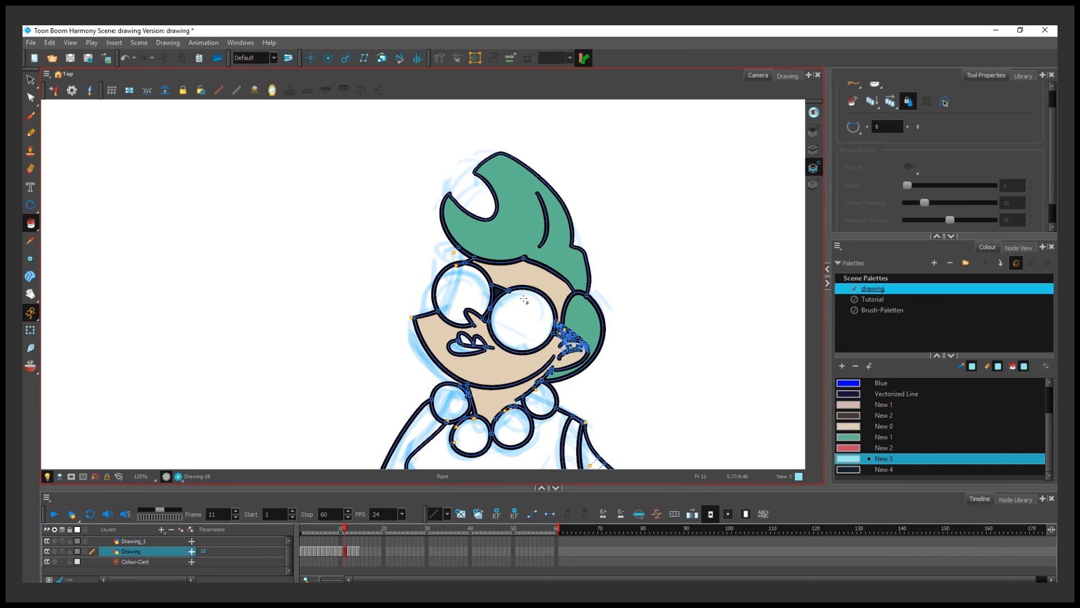
pyautogui.click(523, 299)
pyautogui.click(463, 292)
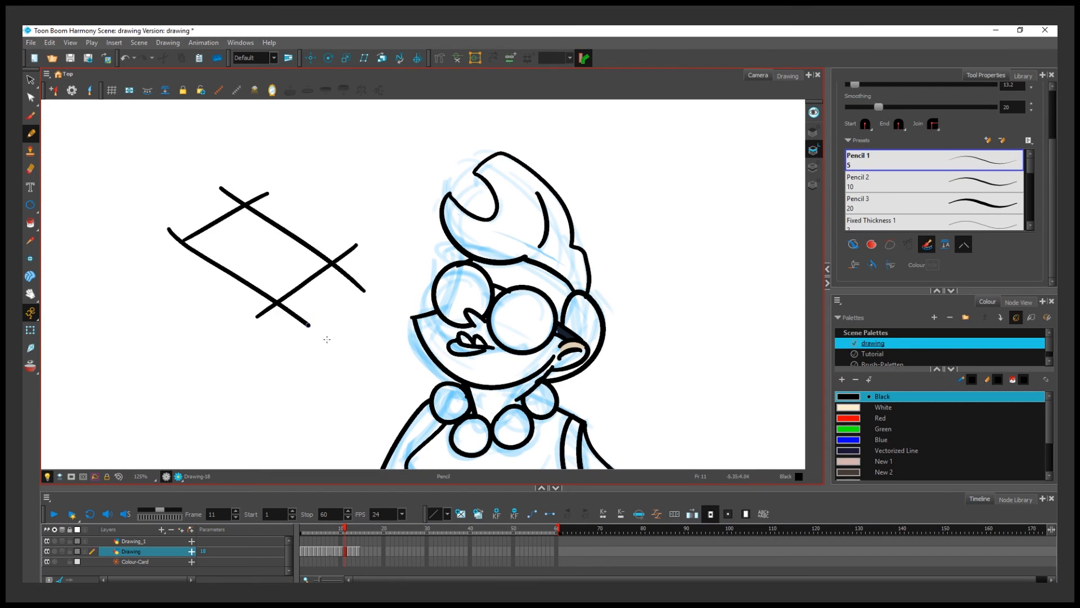
# Step: Undo the lower pencil line of the crossed-line parallelogram, redraw it straighter, and fill the enclosed area with Blue
pyautogui.hotkey('ctrl', 'z')
pyautogui.moveTo(167, 214); pyautogui.dragTo(337, 317)
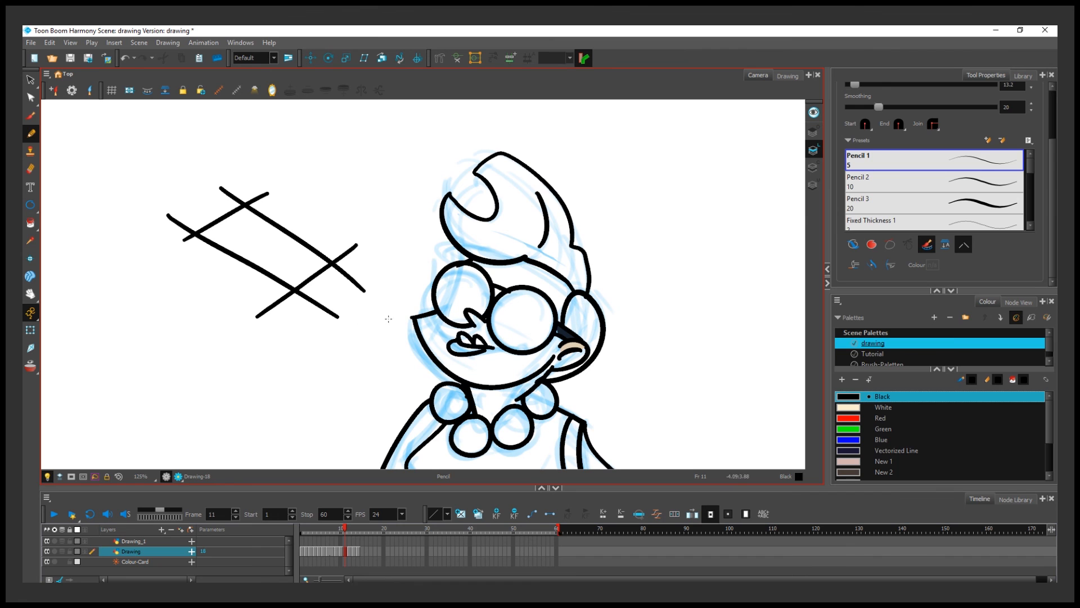
pyautogui.click(881, 439)
pyautogui.hotkey('alt', 'i')
pyautogui.click(301, 247)
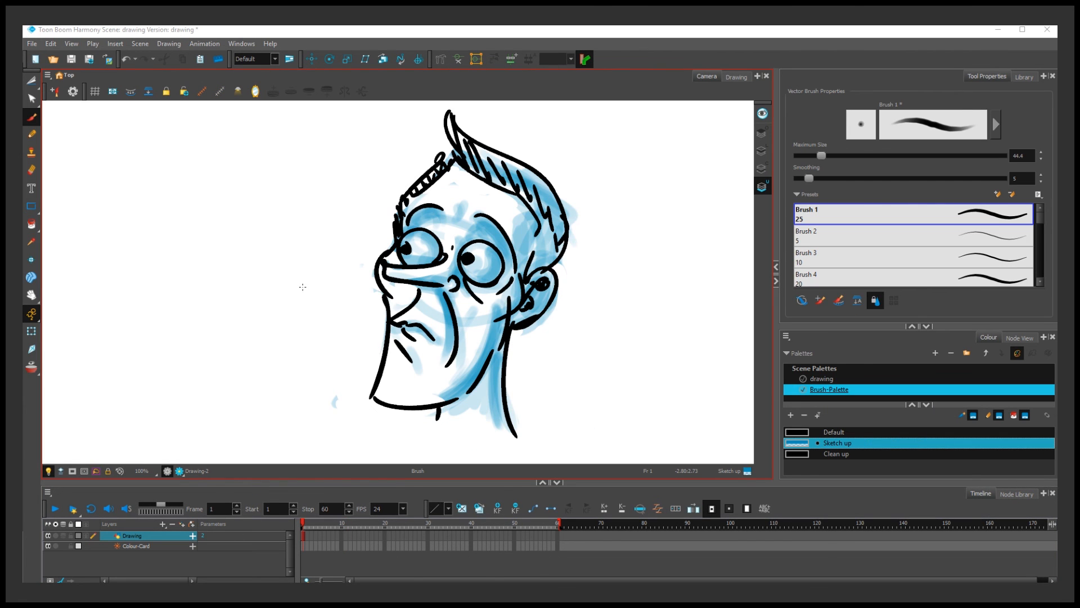
# Step: Start a new brush tool preset from the current Sketch up brush and begin entering its name
pyautogui.click(56, 92)
pyautogui.moveTo(540, 227); pyautogui.dragTo(472, 228)
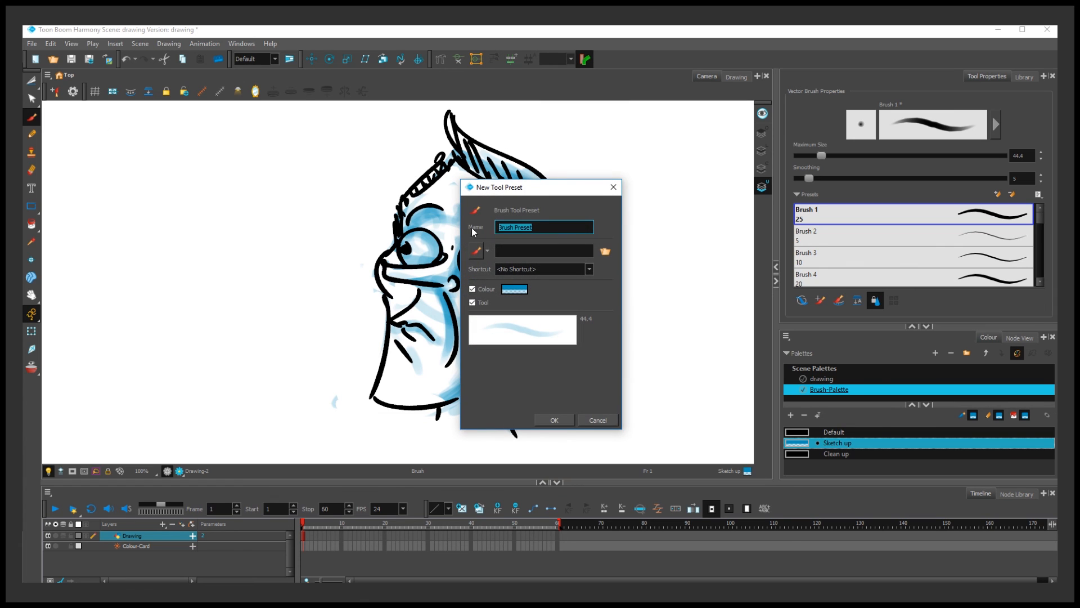
pyautogui.write('S')
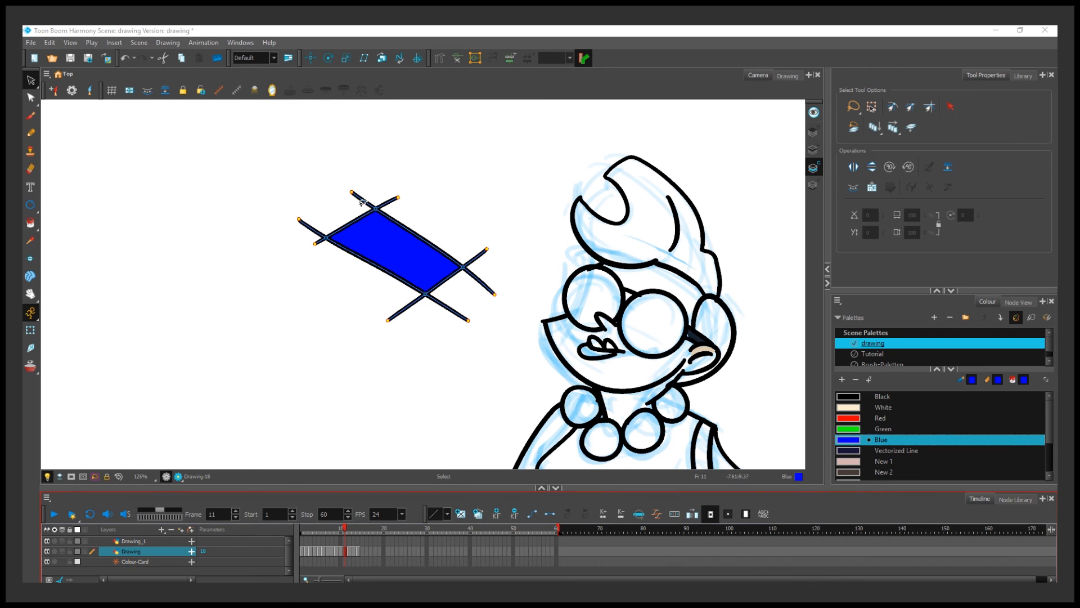
# Step: In the Drawing layer's properties, disable Overlay Art and switch Line Art off and back on
pyautogui.doubleClick(109, 552)
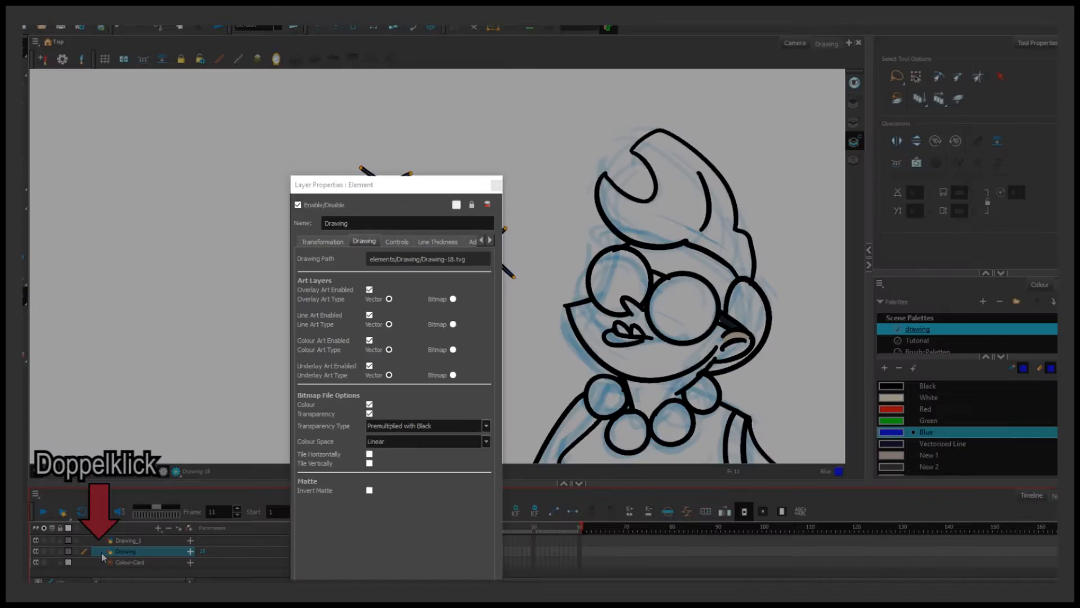
pyautogui.click(400, 243)
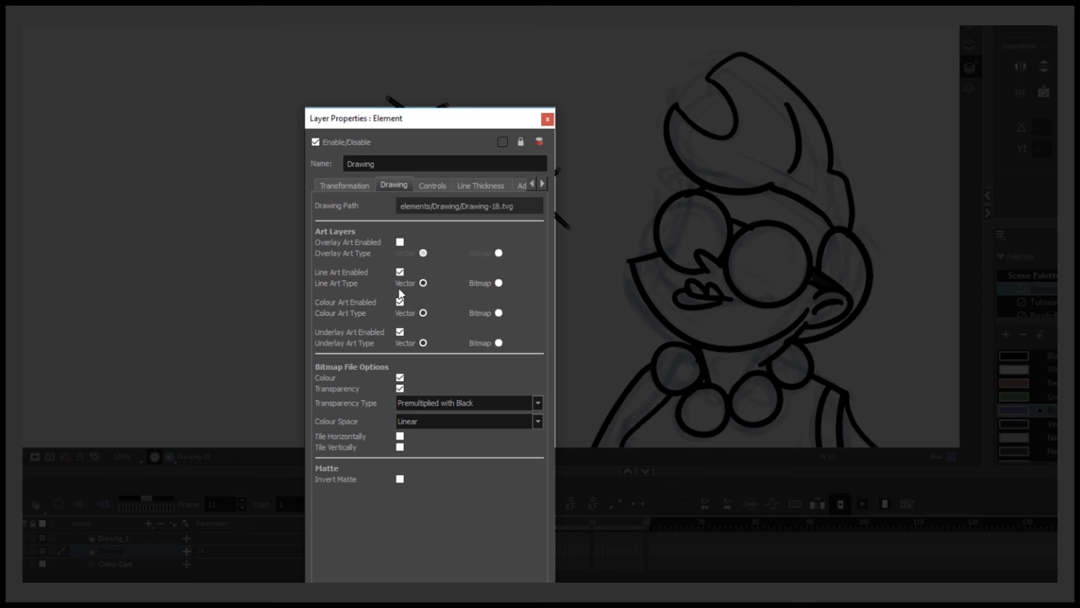
pyautogui.click(400, 272)
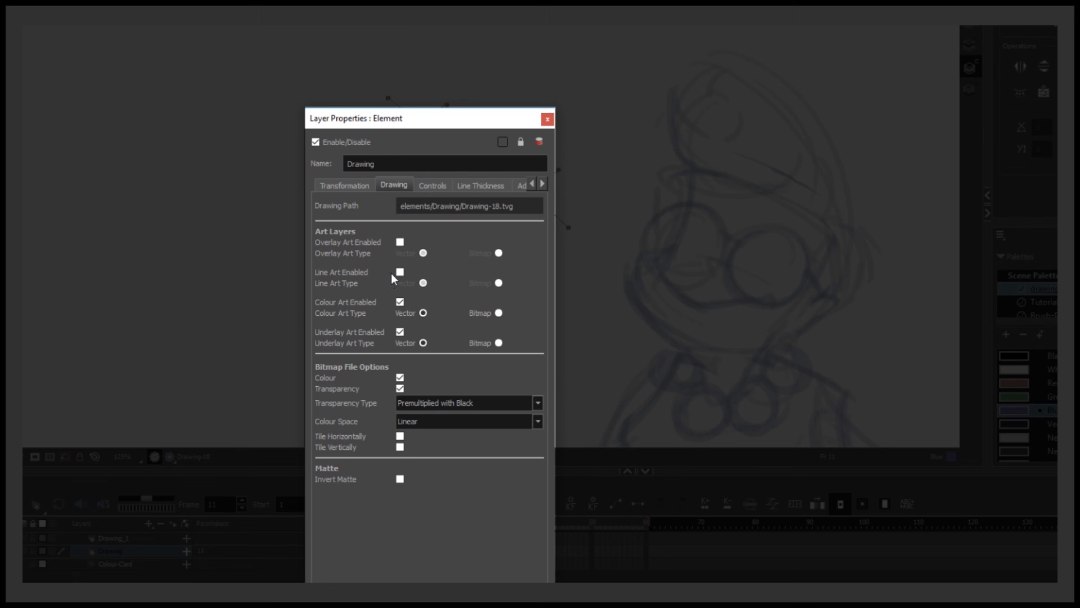
pyautogui.click(400, 272)
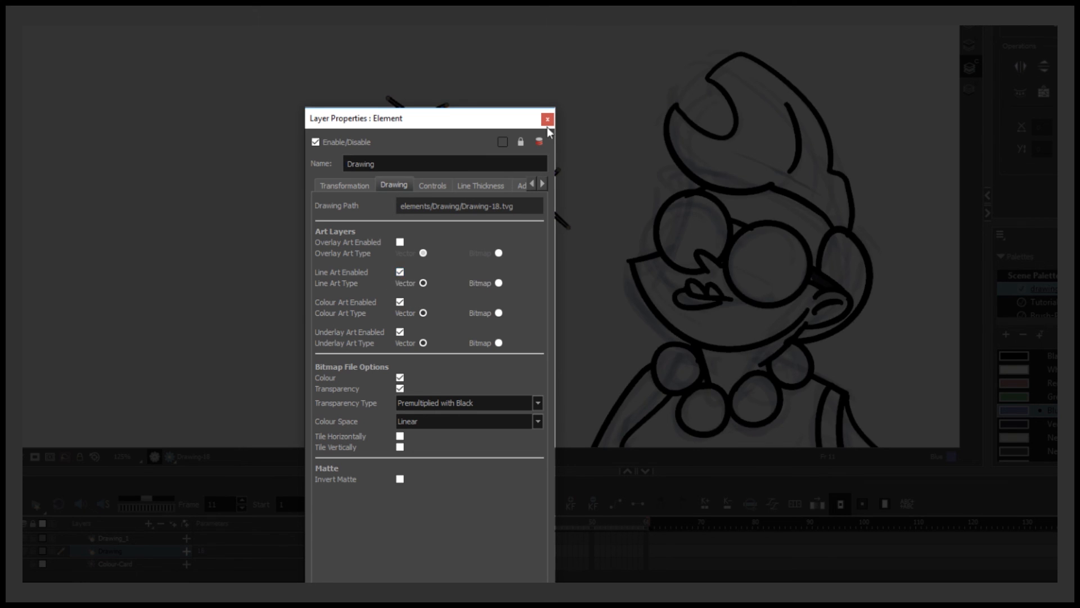
pyautogui.click(548, 118)
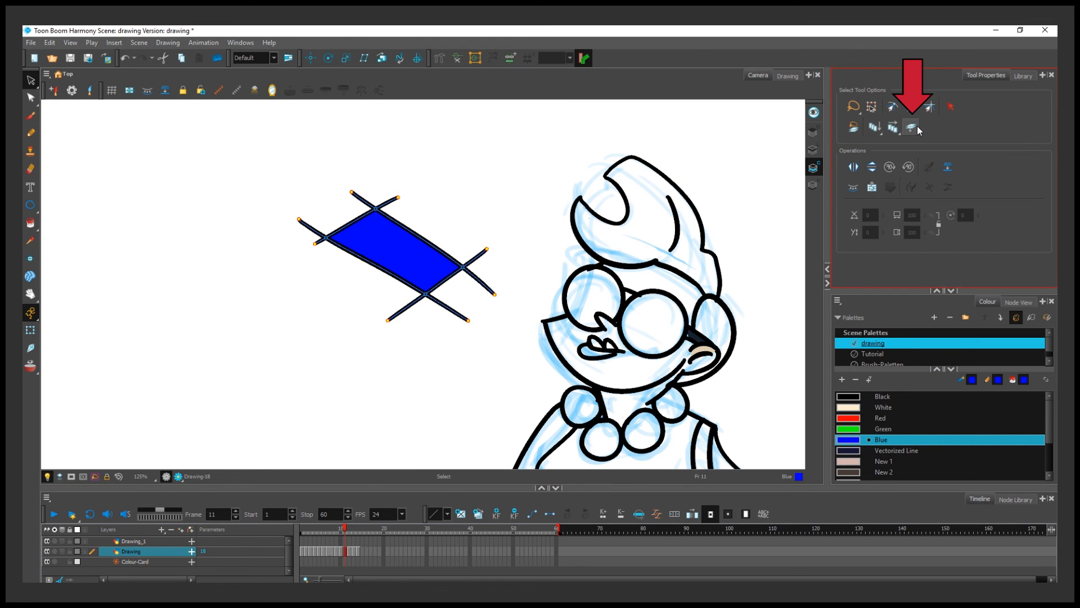
# Step: Select artwork on the canvas with the Select tool and shift it slightly up and to the left
pyautogui.moveTo(453, 129)
pyautogui.mouseDown()
pyautogui.moveTo(681, 116)
pyautogui.moveTo(635, 121)
pyautogui.mouseUp()
pyautogui.moveTo(621, 262)
pyautogui.mouseDown()
pyautogui.moveTo(466, 210)
pyautogui.moveTo(656, 184)
pyautogui.moveTo(606, 240)
pyautogui.moveTo(576, 236)
pyautogui.mouseUp()
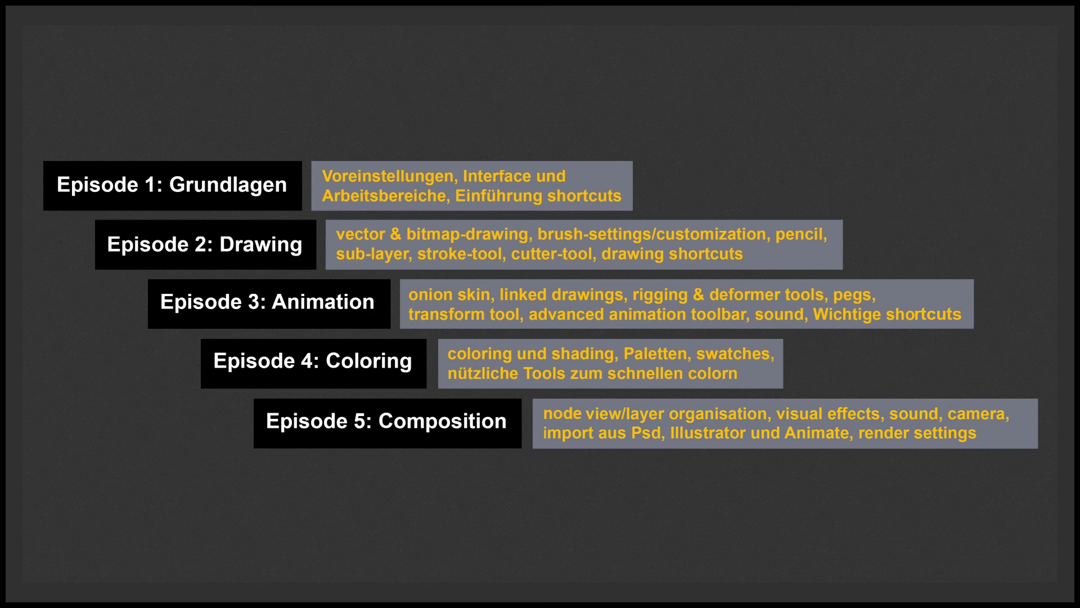